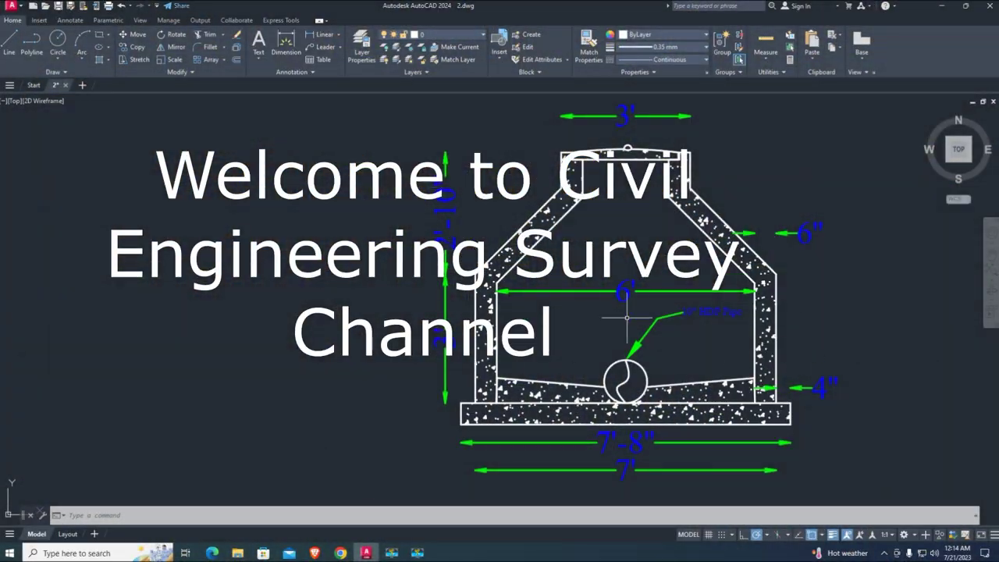
Step: Zoom out to the old manhole drawing and set the drawing units to Architectural
scroll(594, 288, "down", 3)
middle_click_drag(593, 312, 387, 313)
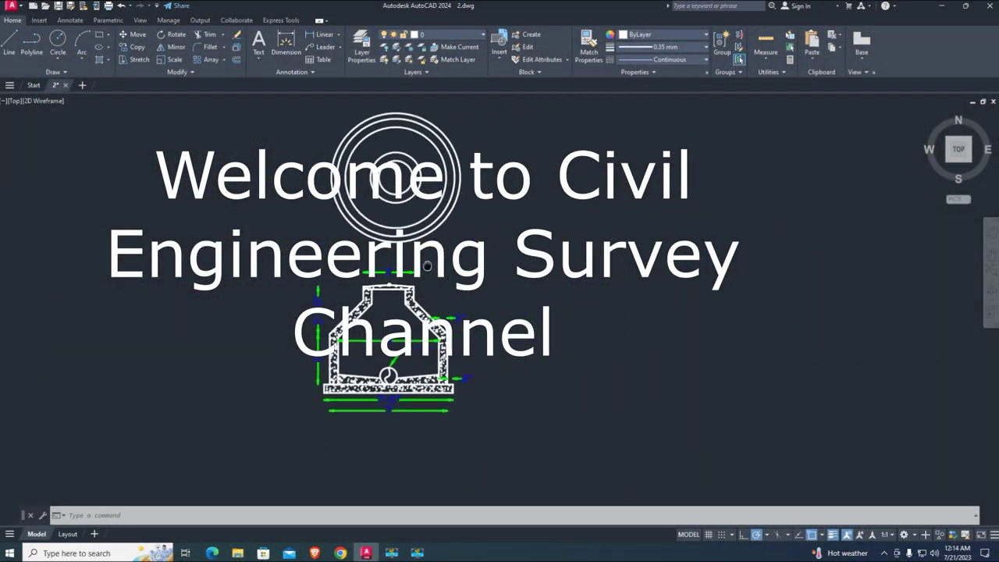
left_click(453, 34)
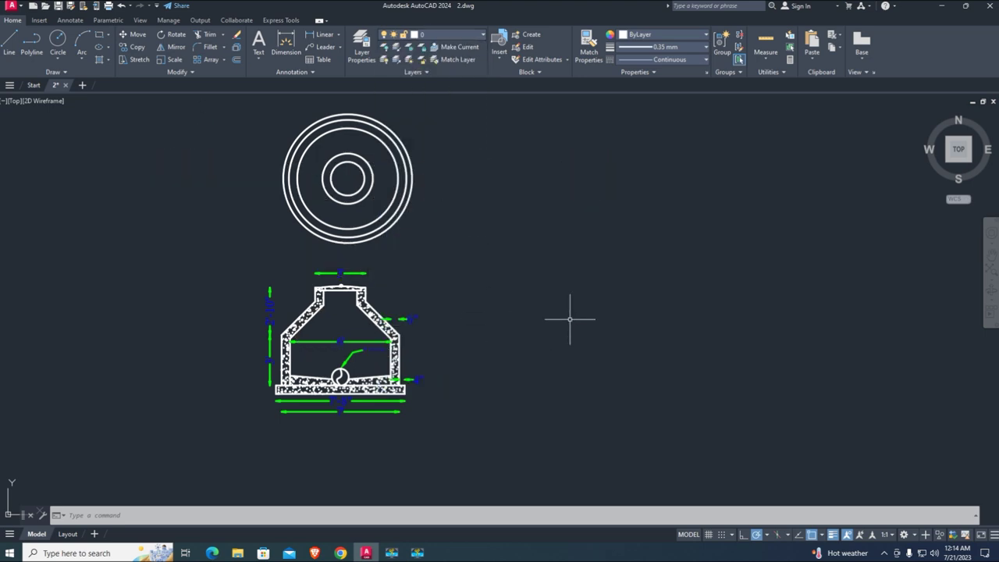
type("un")
key("Return")
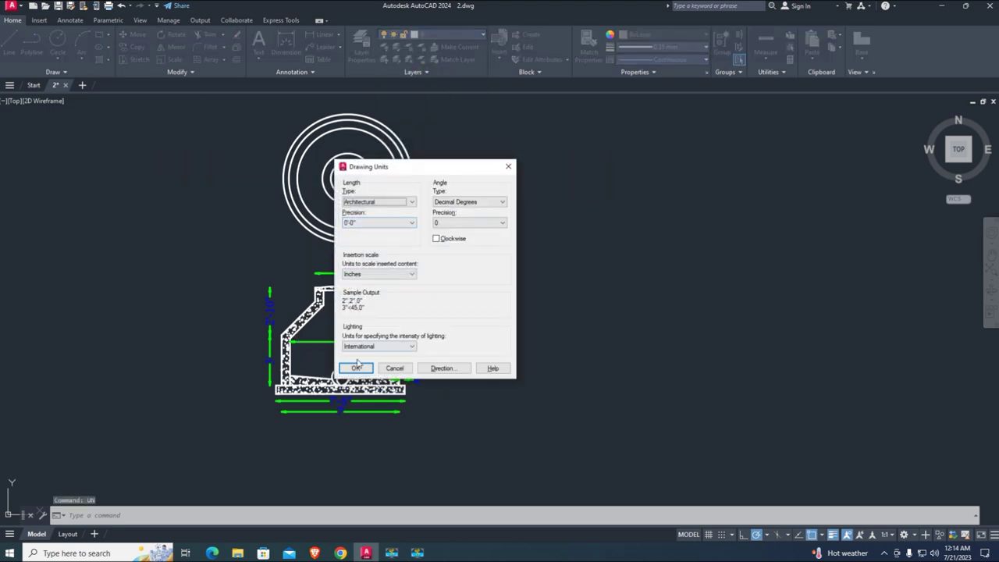
left_click(508, 167)
Step: Erase all 44 objects of the old drawing with a crossing window
left_click(478, 434)
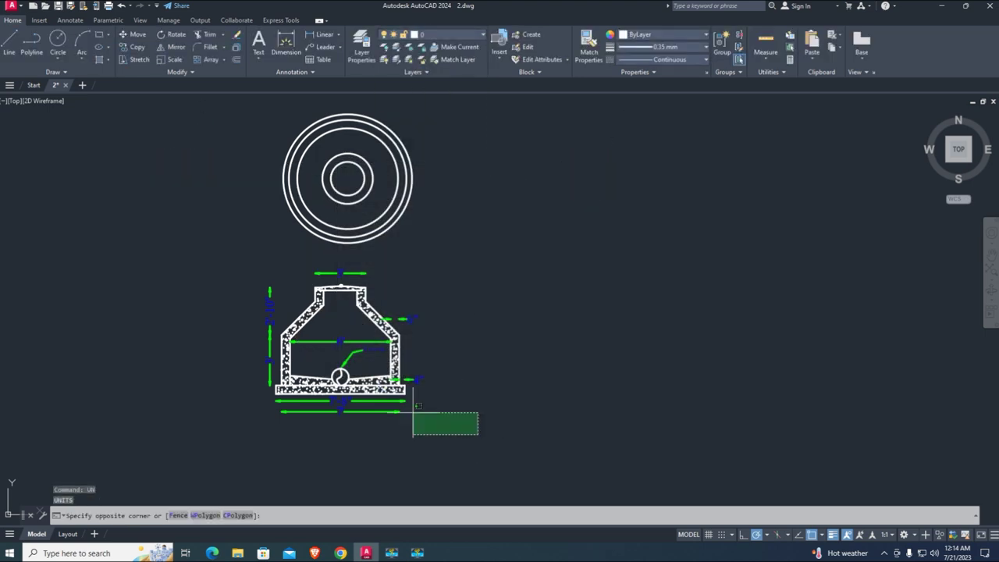
left_click(234, 101)
key("Delete")
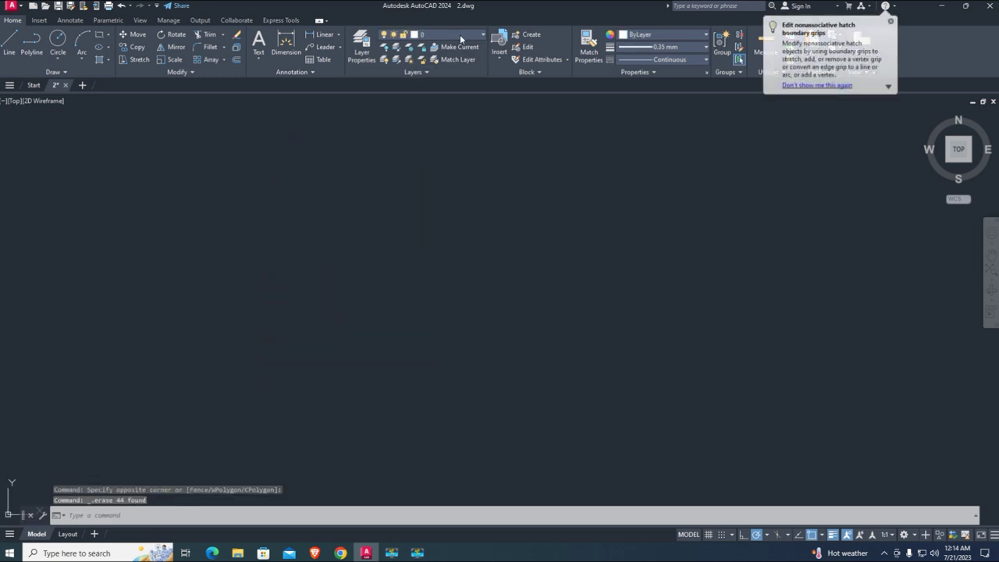
Step: Make 'manhole wall' the current layer and draw a circle with a 1'6" radius
left_click(460, 34)
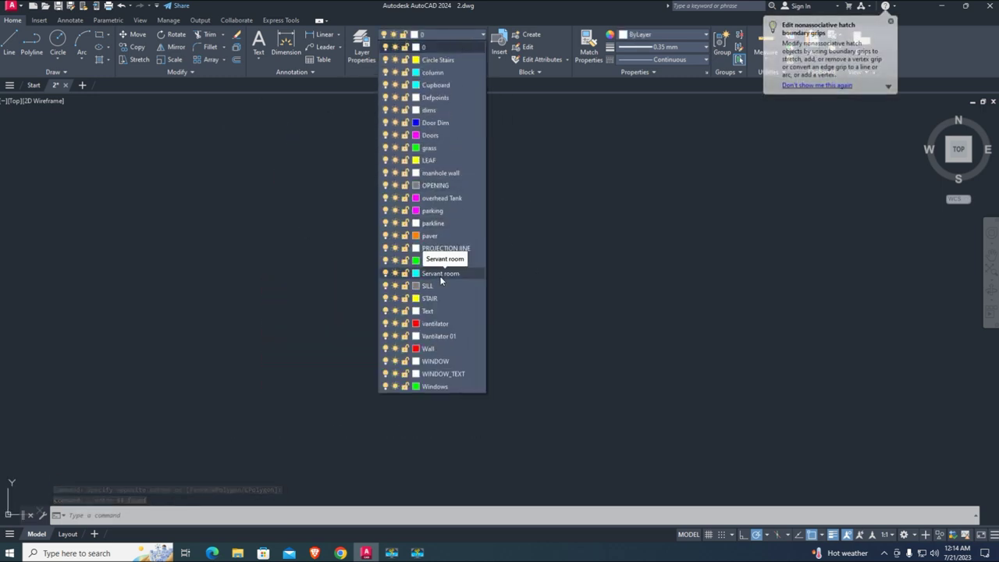
left_click(445, 173)
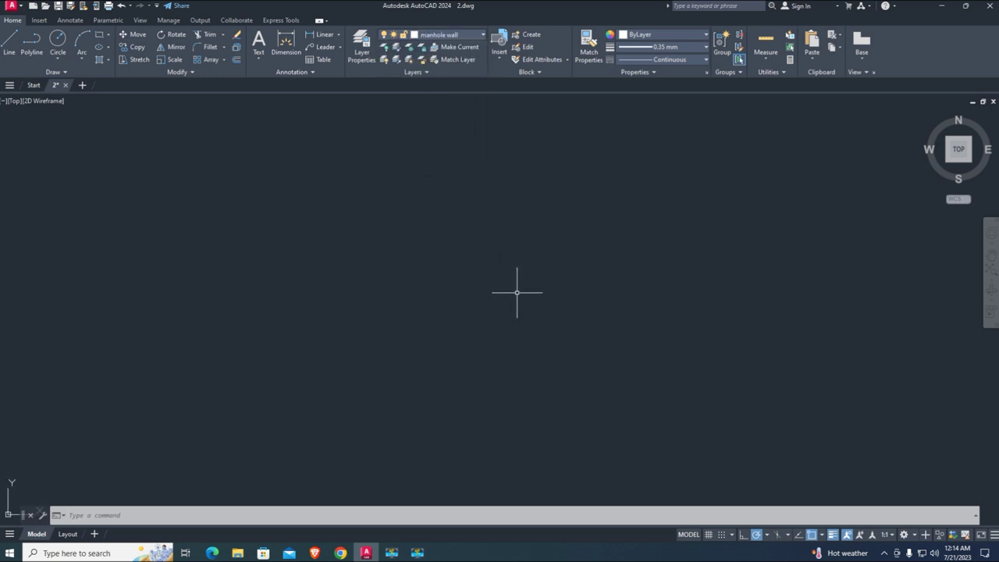
type("c")
key("Return")
left_click(514, 180)
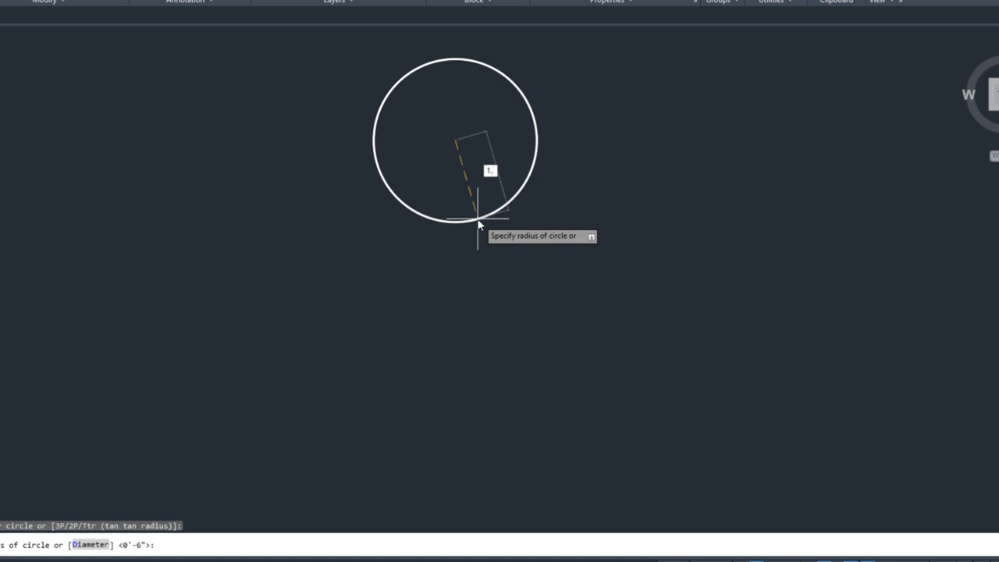
type("6")
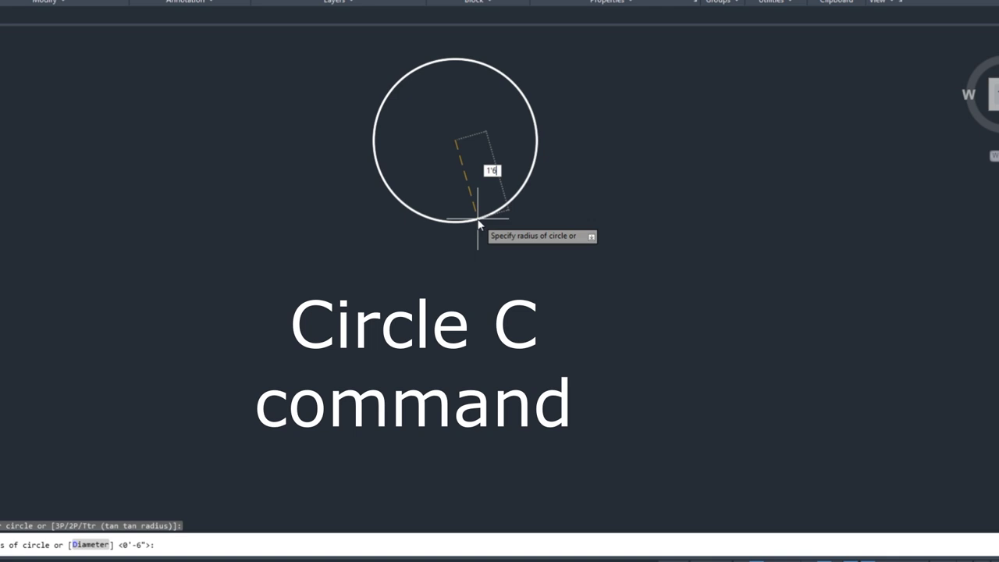
key("Return")
scroll(455, 163, "up", 3)
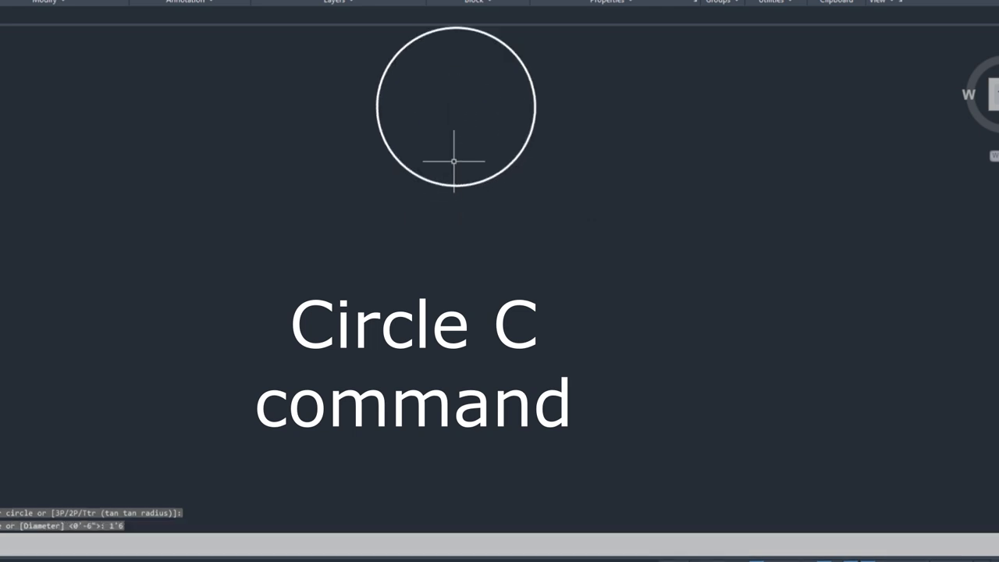
middle_click_drag(455, 162, 373, 245)
scroll(373, 250, "up", 2)
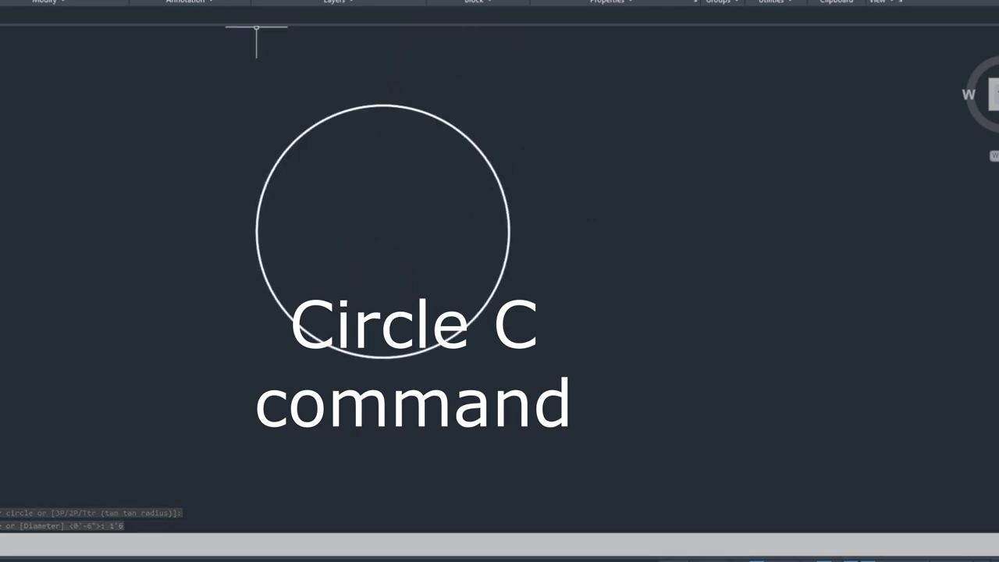
left_click(234, 1)
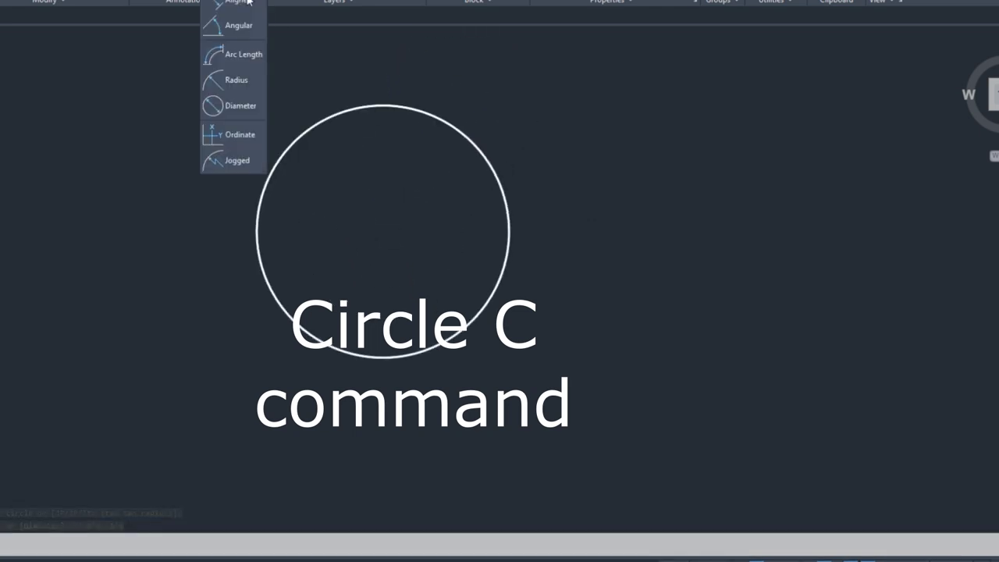
Step: Add a Ø3' diameter dimension to the circle
left_click(240, 106)
left_click(424, 120)
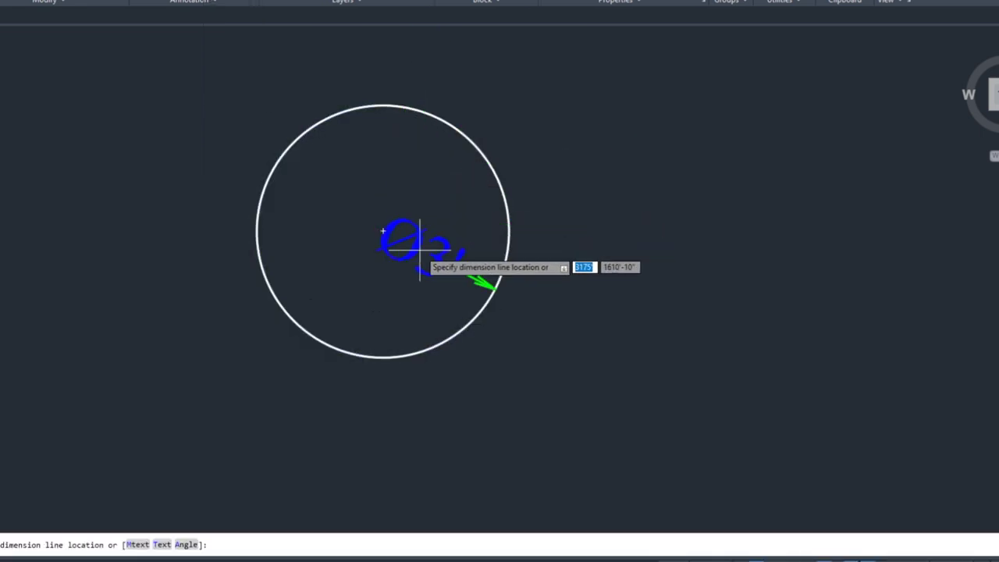
scroll(468, 226, "up", 4)
scroll(461, 207, "down", 4)
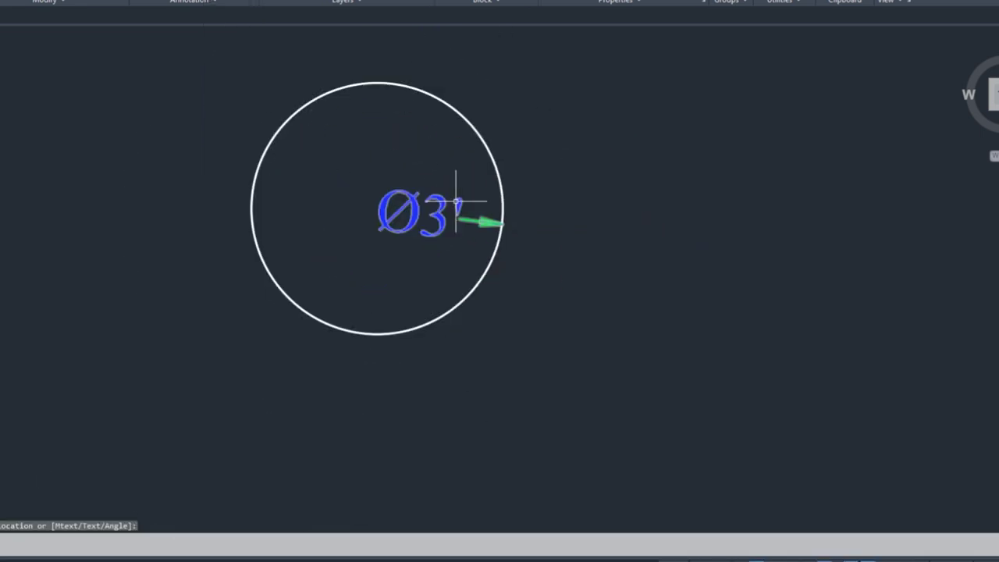
middle_click_drag(369, 175, 379, 189)
left_click(380, 189)
left_click(386, 205)
left_click(441, 256)
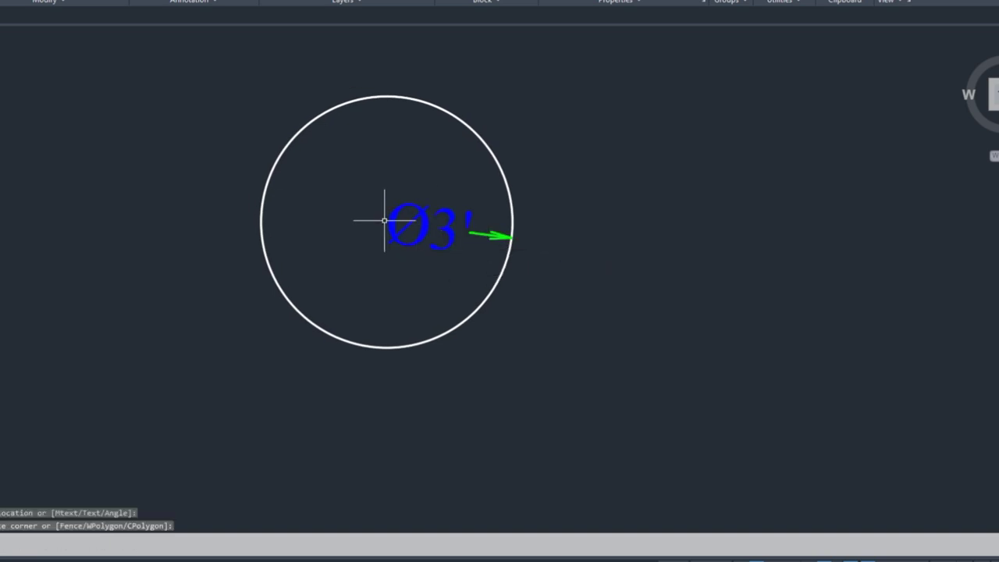
scroll(384, 220, "up", 2)
Step: Offset the circle 6" inward to create a second concentric circle
type("o")
key("Return")
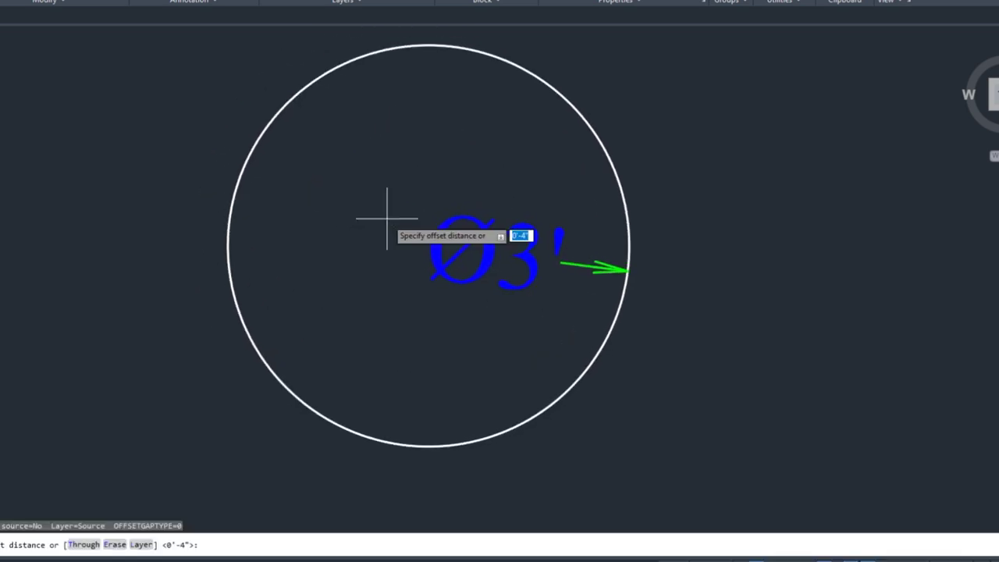
type("6")
key("Return")
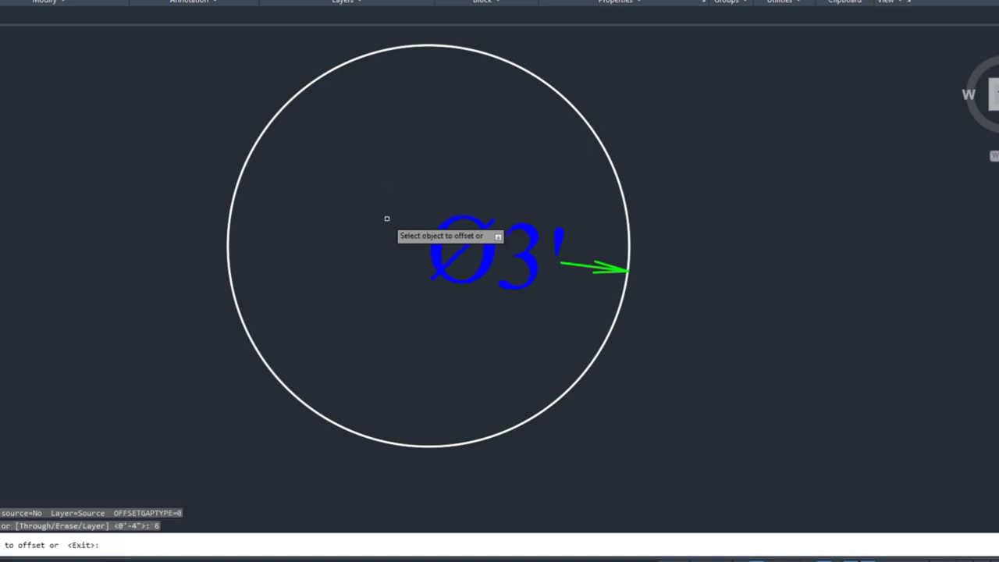
left_click(307, 92)
left_click(342, 121)
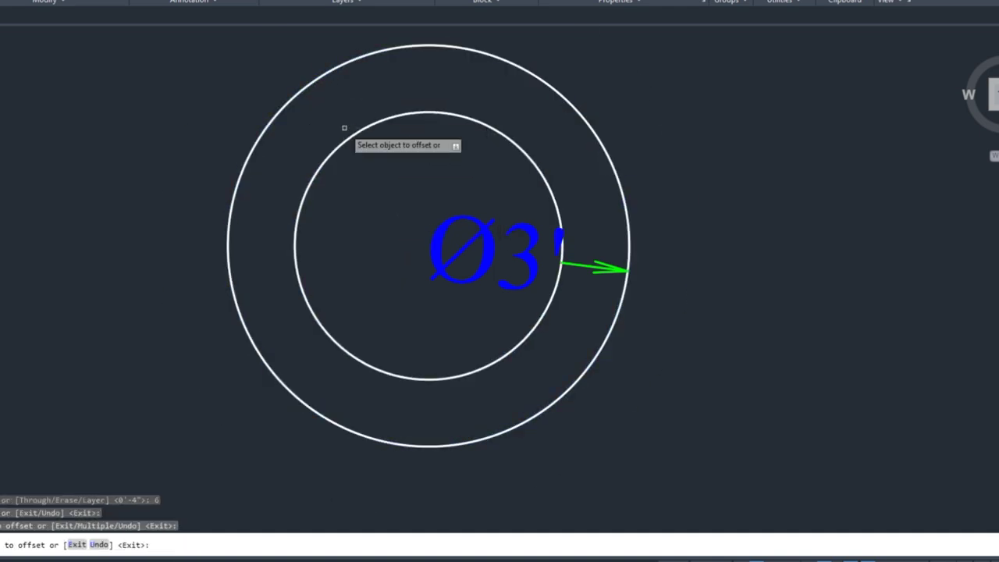
scroll(438, 183, "down", 4)
scroll(438, 184, "up", 2)
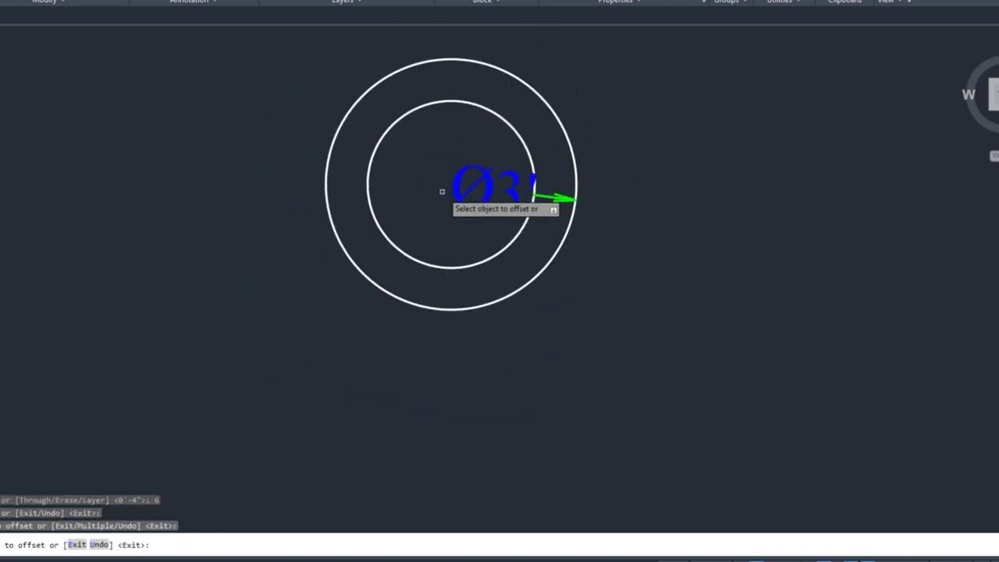
key("Escape")
scroll(383, 127, "up", 2)
scroll(372, 107, "up", 1)
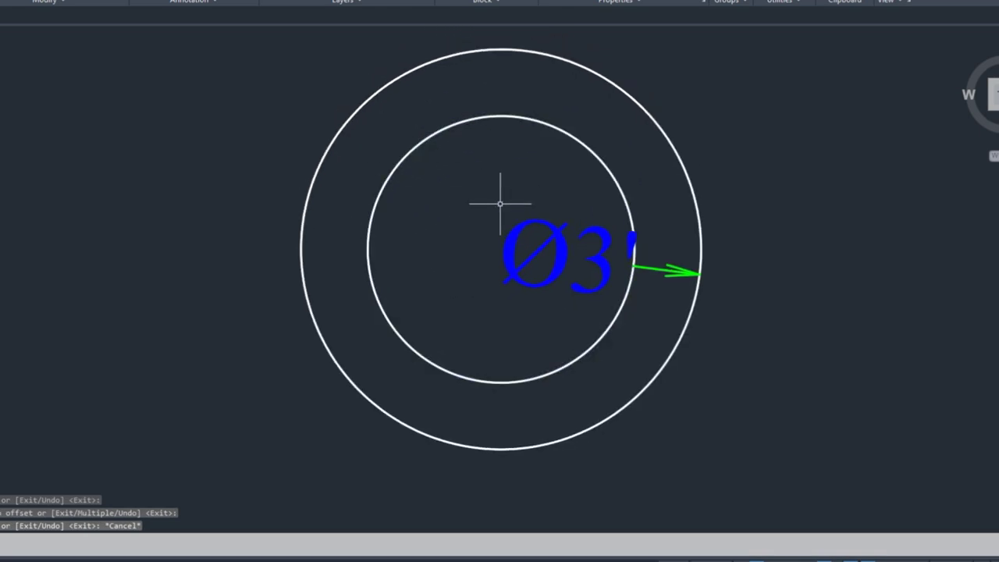
type("c")
key("Return")
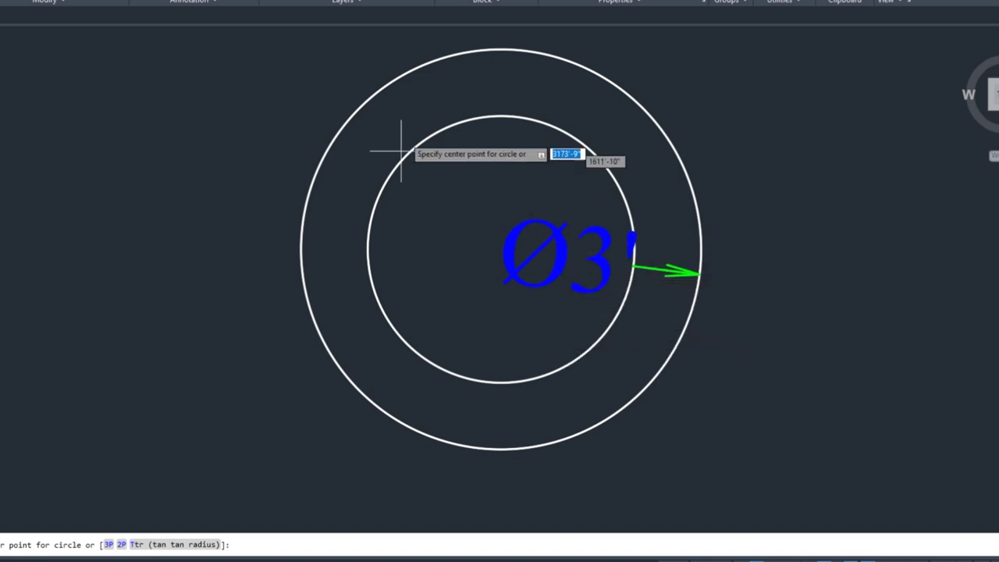
Step: Delete the Ø3' dimension and draw a concentric circle with a 24" radius
key("Escape")
left_click(515, 227)
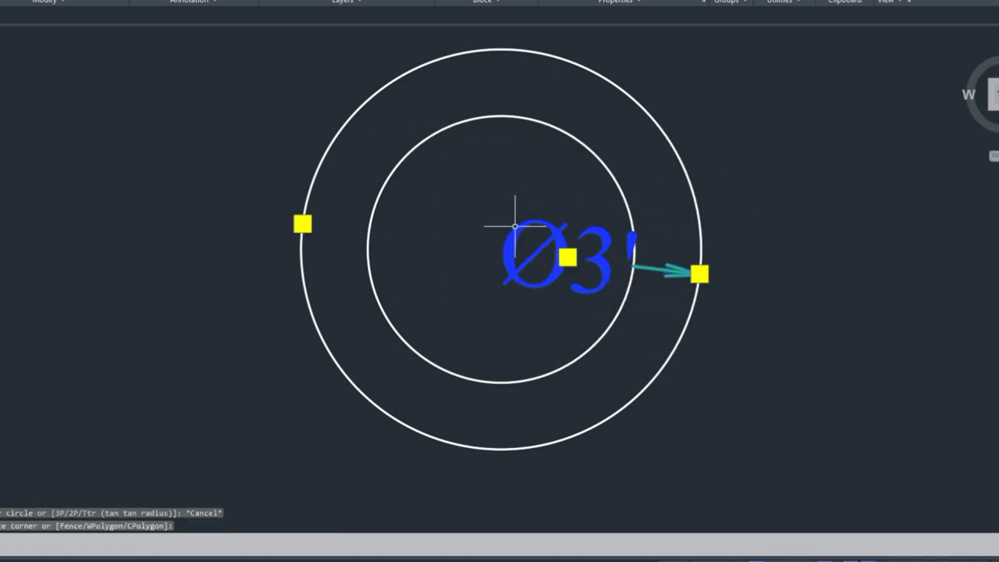
key("Delete")
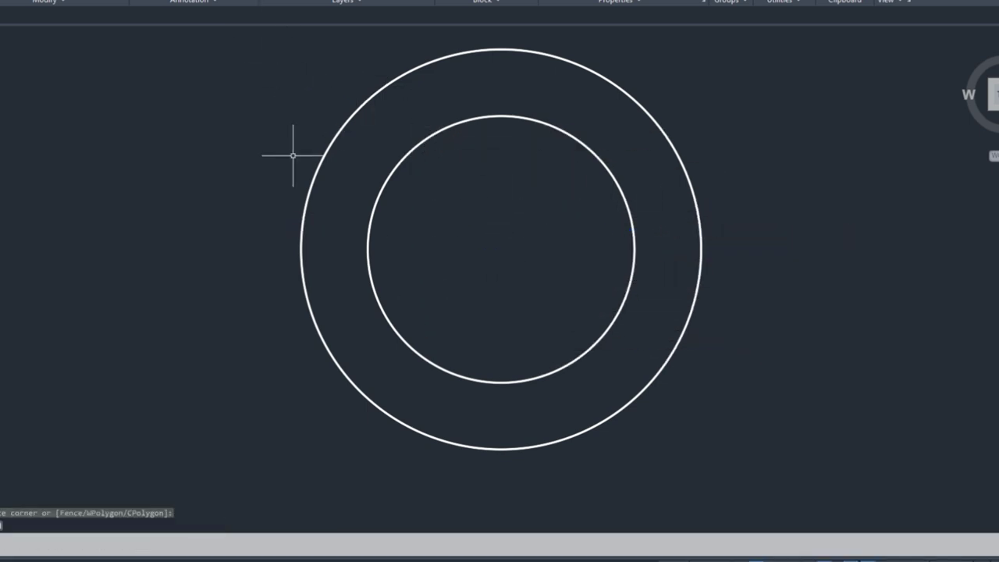
key("Return")
left_click(501, 249)
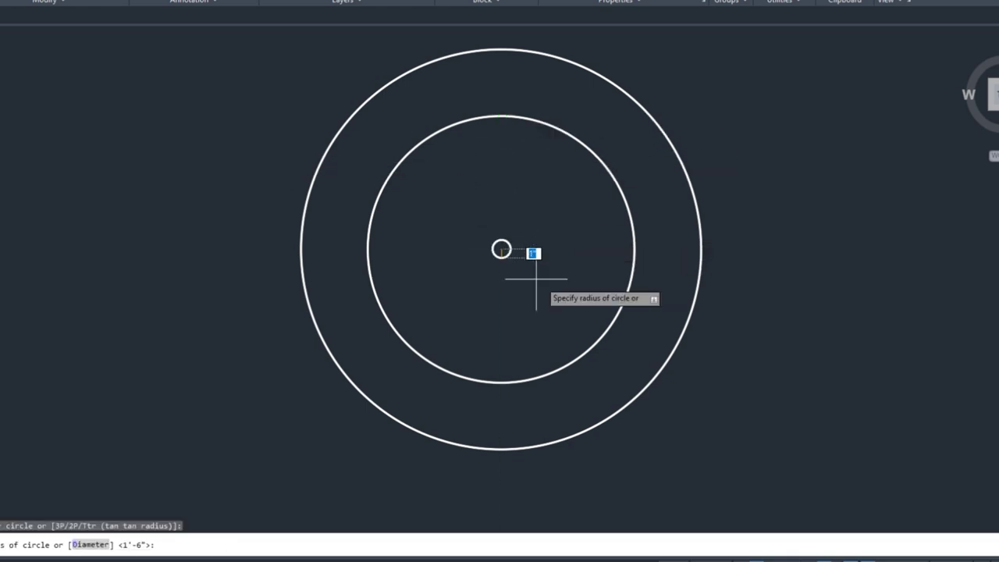
scroll(536, 278, "down", 2)
type("24")
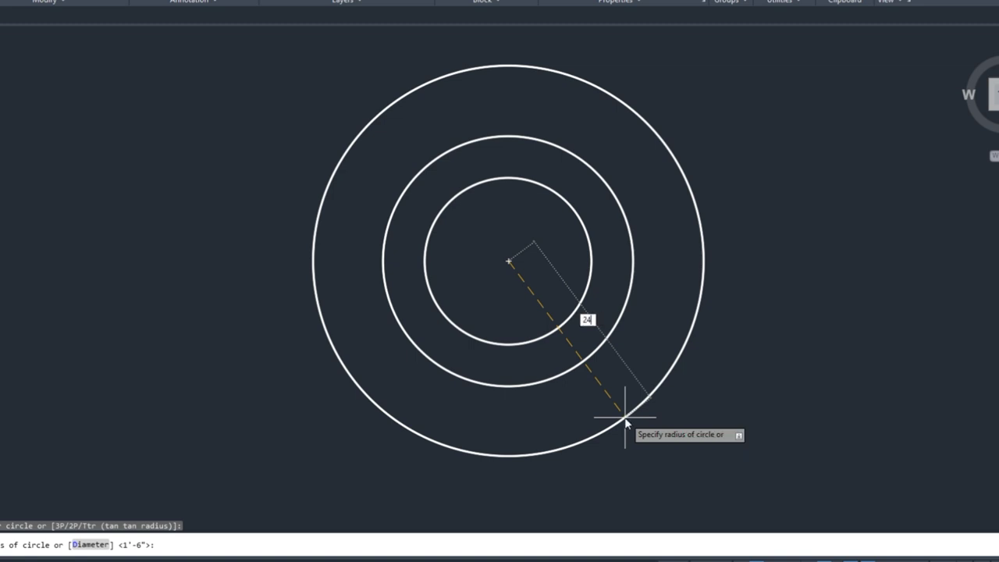
key("Return")
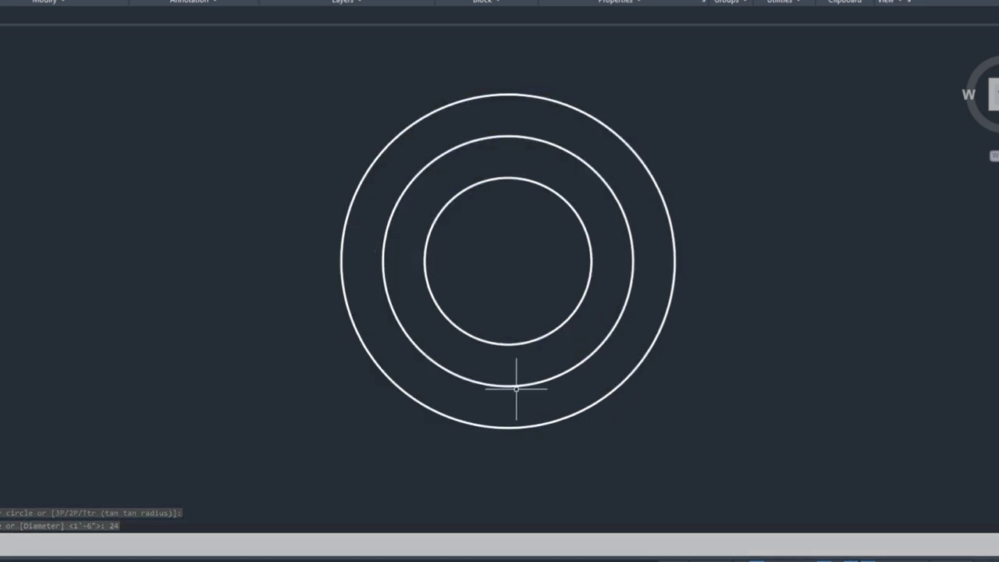
middle_click_drag(484, 343, 457, 319)
Step: Offset the outer circle 4" outward to form the fourth concentric circle
type("o")
key("Return")
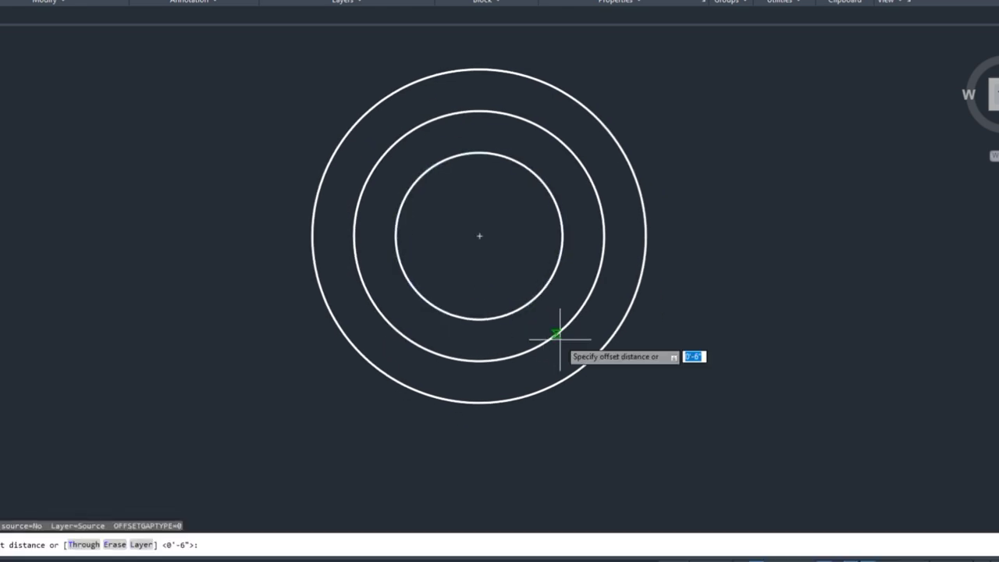
type("4")
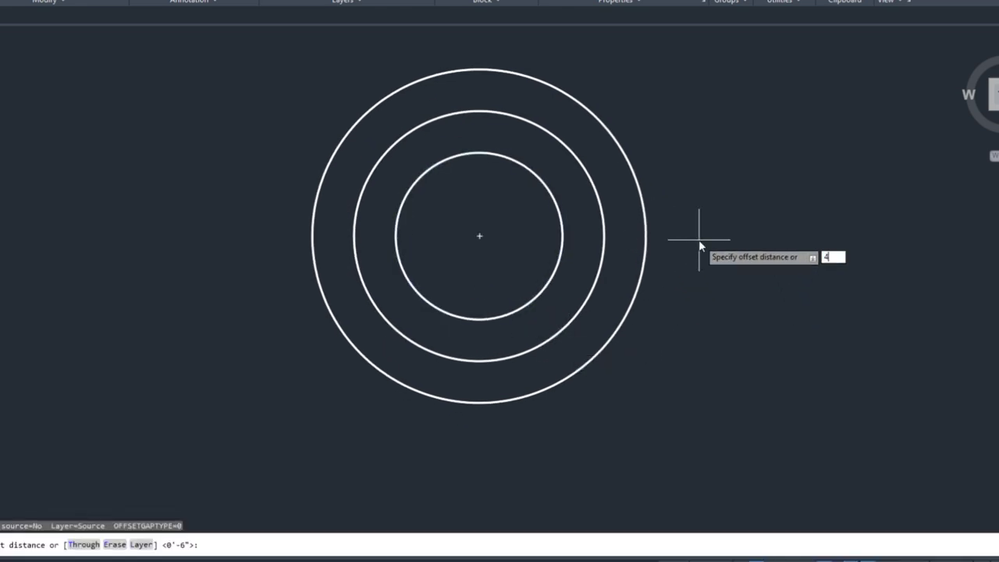
key("Return")
left_click(647, 231)
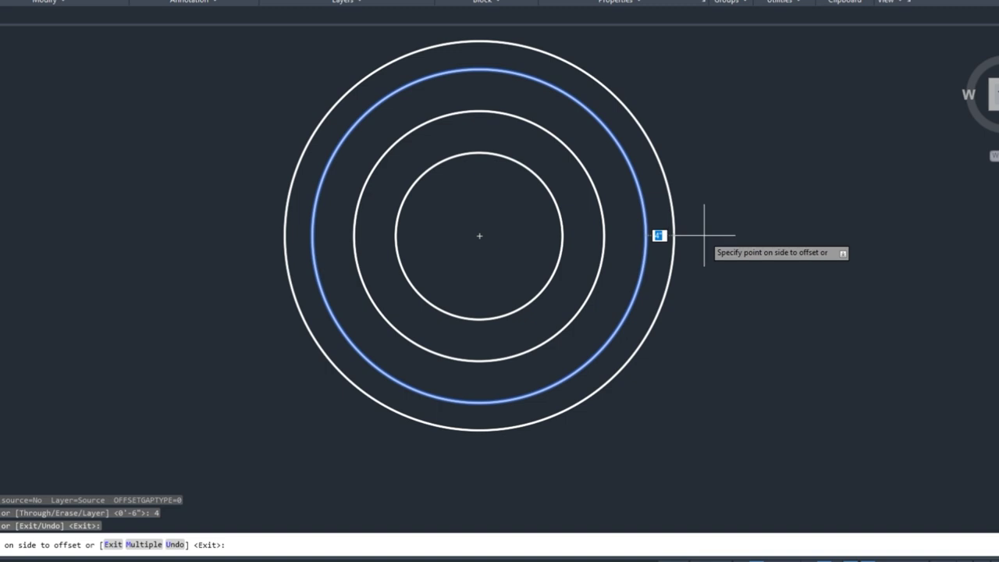
left_click(704, 234)
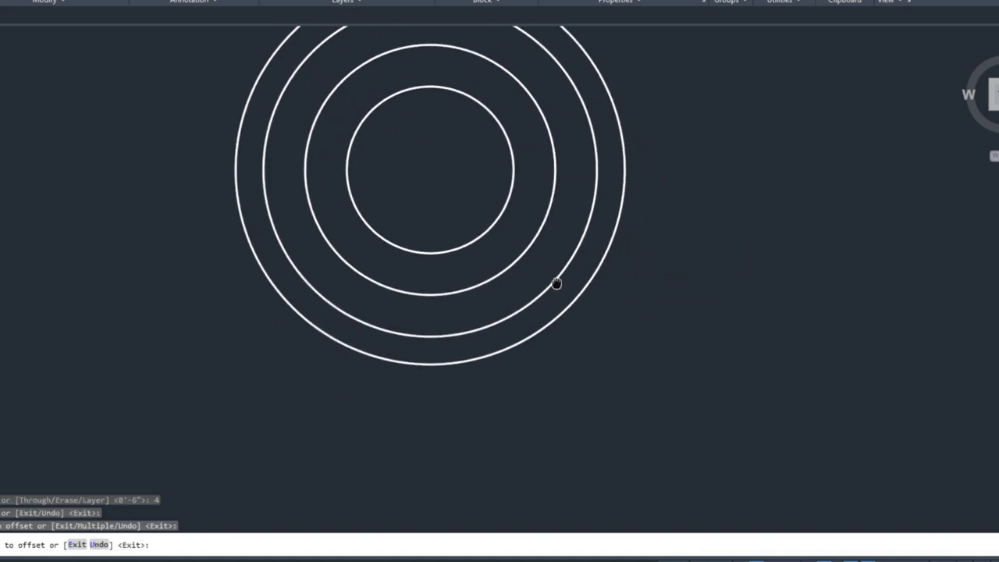
scroll(470, 271, "down", 4)
scroll(484, 312, "up", 2)
key("Escape")
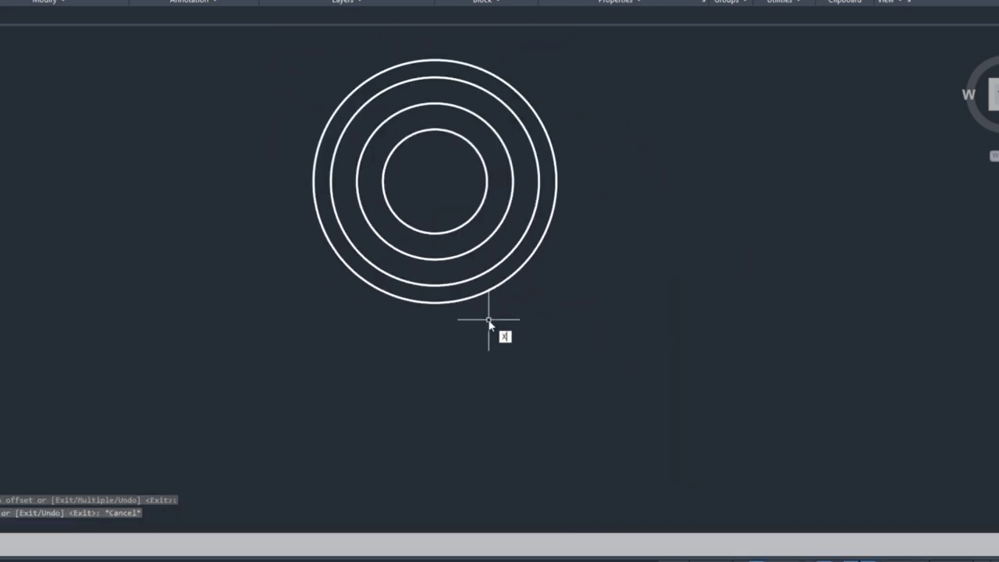
Step: Draw eight vertical construction lines through the left and right edges of all four circles
type("l")
key("Return")
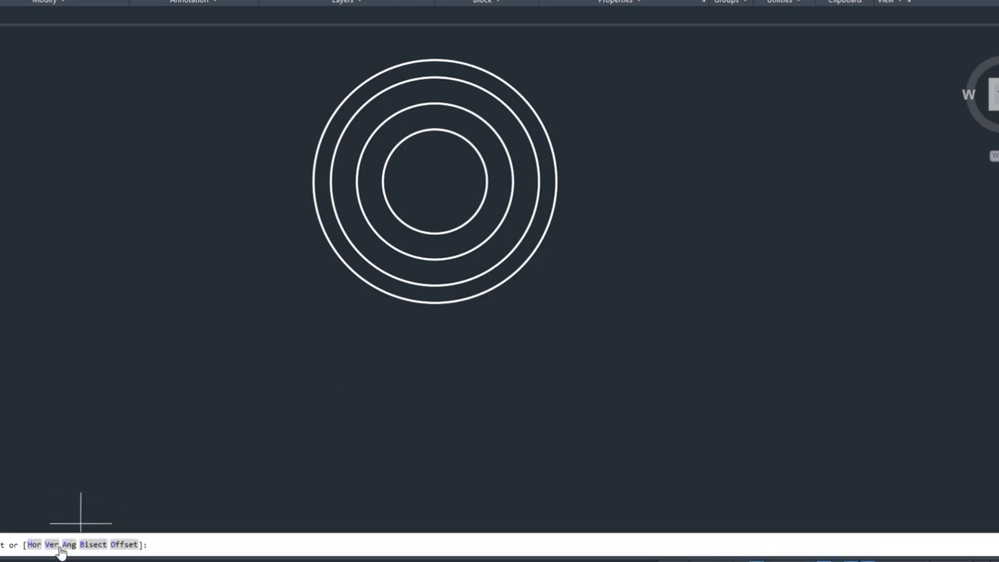
left_click(56, 545)
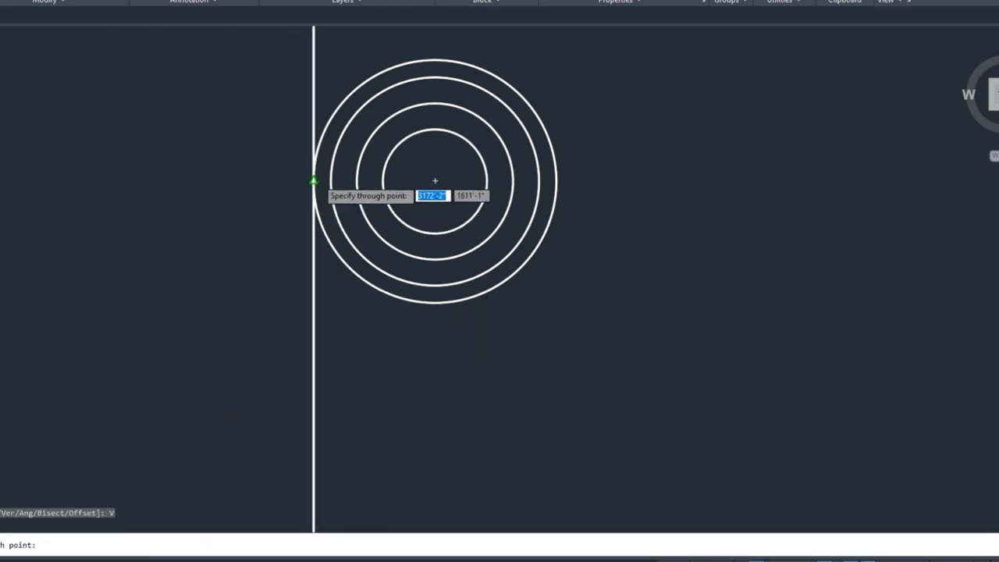
left_click(313, 181)
left_click(331, 181)
left_click(356, 181)
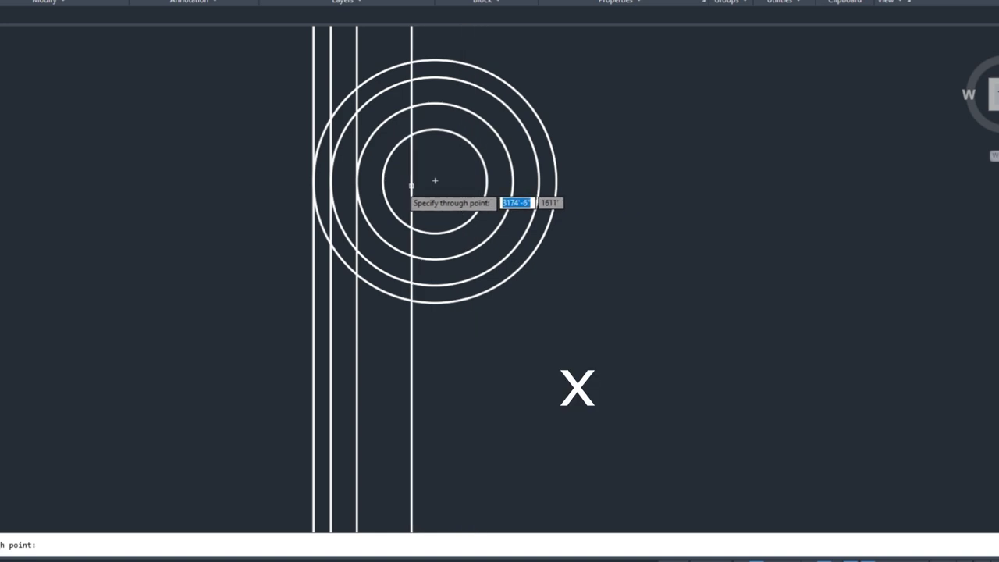
left_click(383, 181)
left_click(488, 181)
left_click(513, 181)
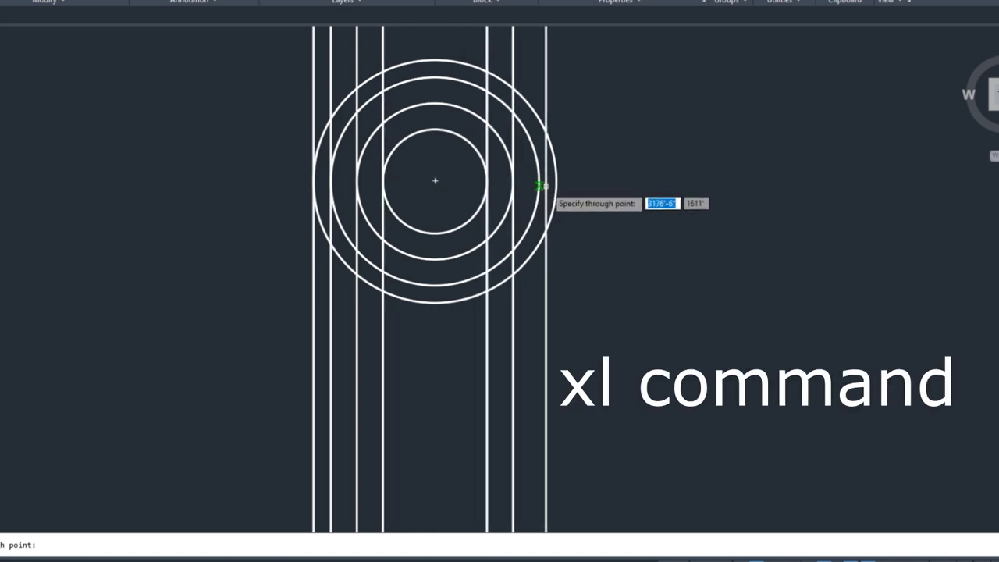
left_click(539, 181)
left_click(557, 181)
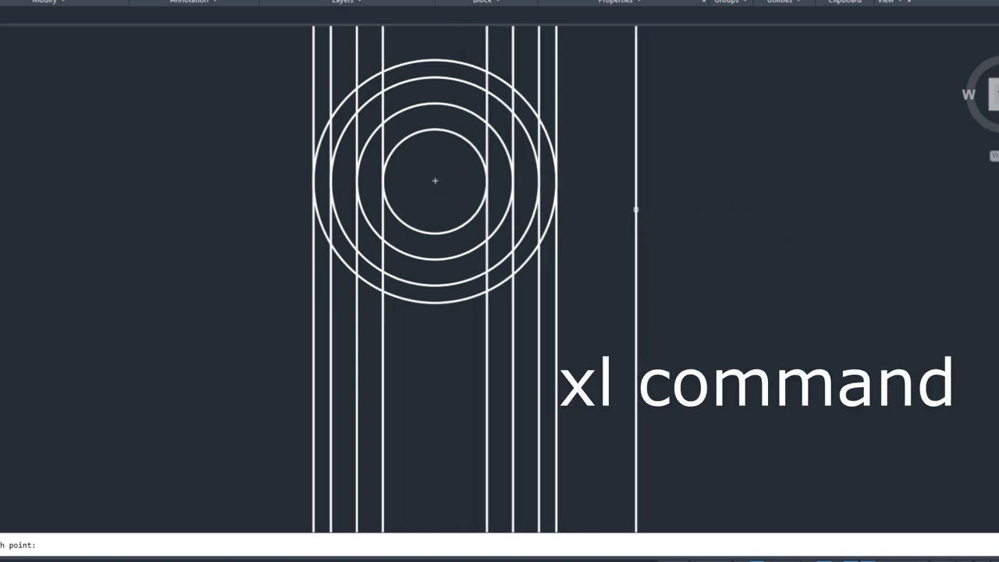
key("Escape")
scroll(368, 339, "down", 4)
scroll(370, 339, "up", 2)
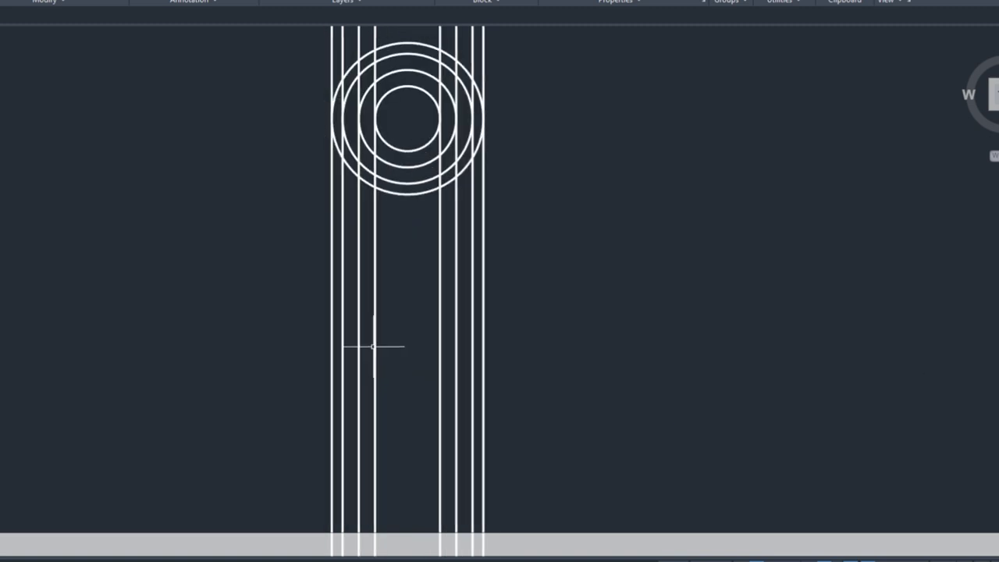
Step: Set the current drawing colour to yellow
left_click(687, 2)
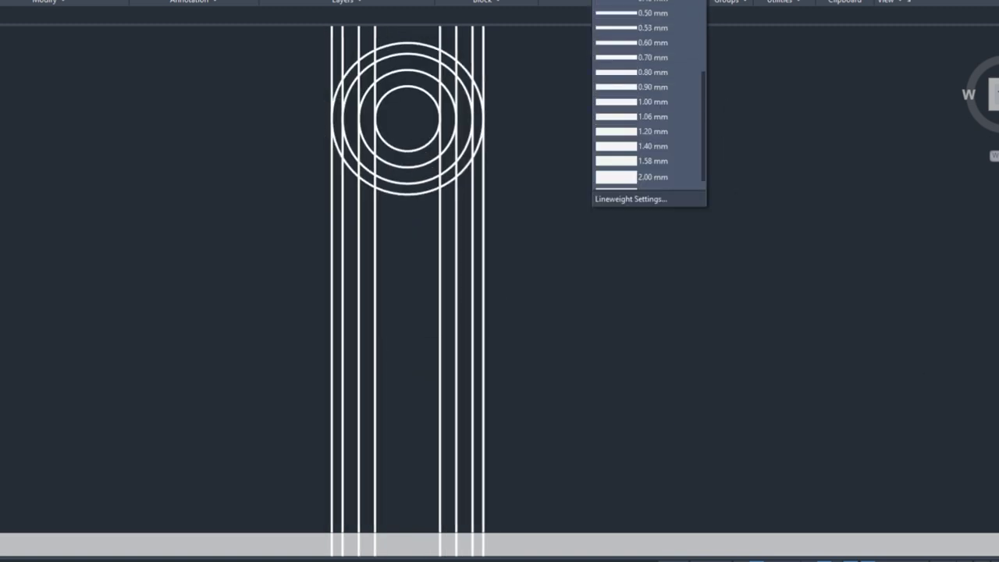
scroll(704, 79, "up", 2)
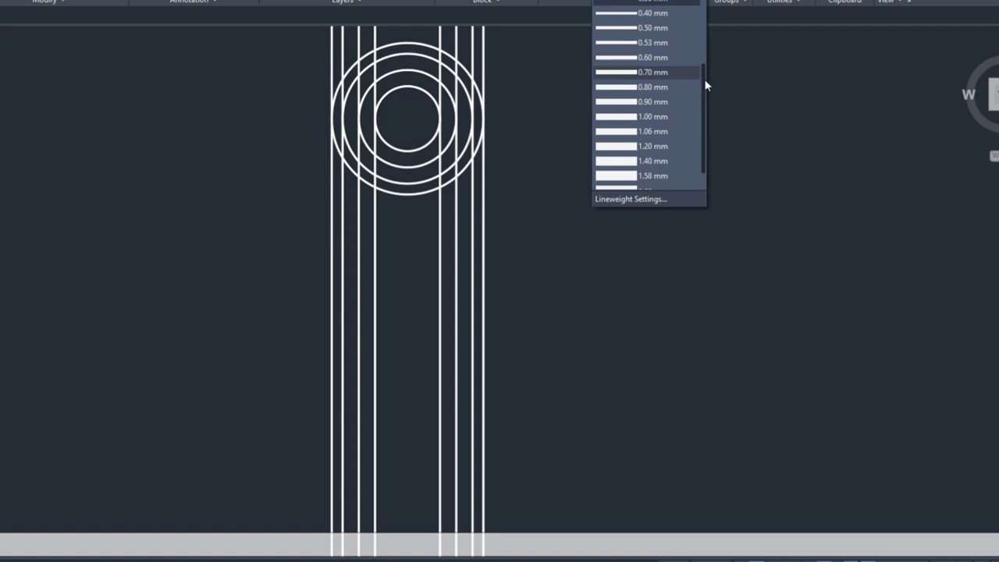
left_click(606, 48)
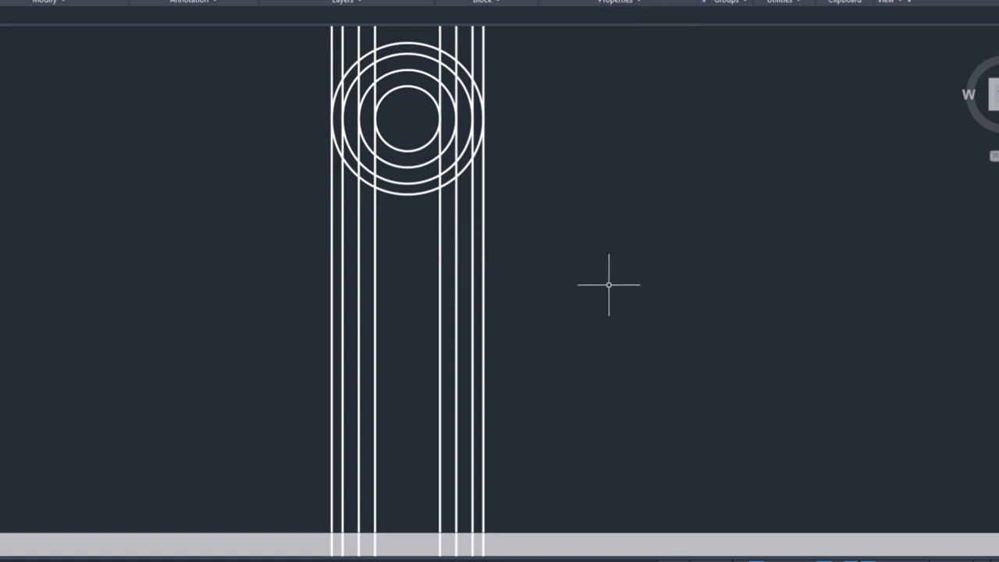
left_click(656, 2)
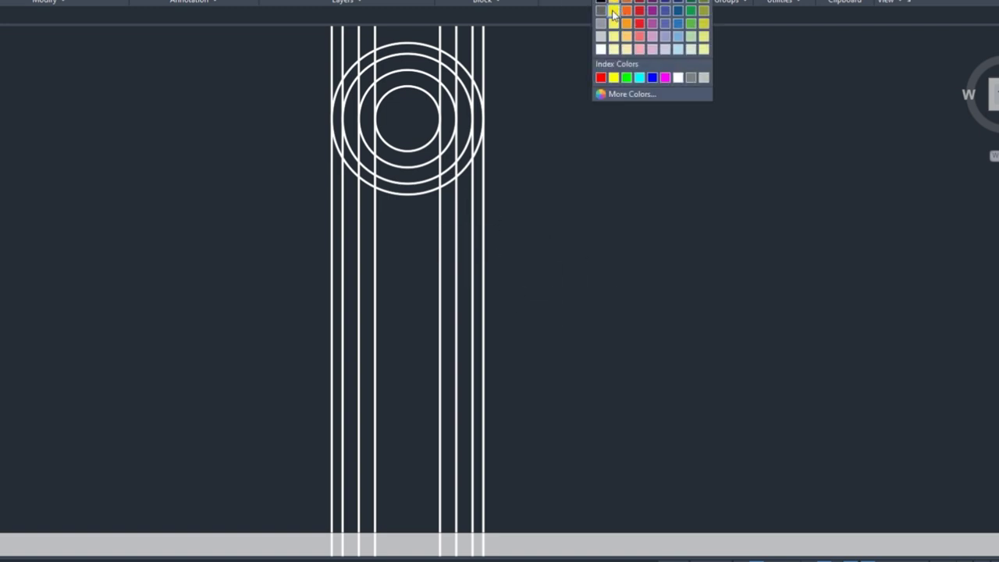
left_click(615, 14)
type("x")
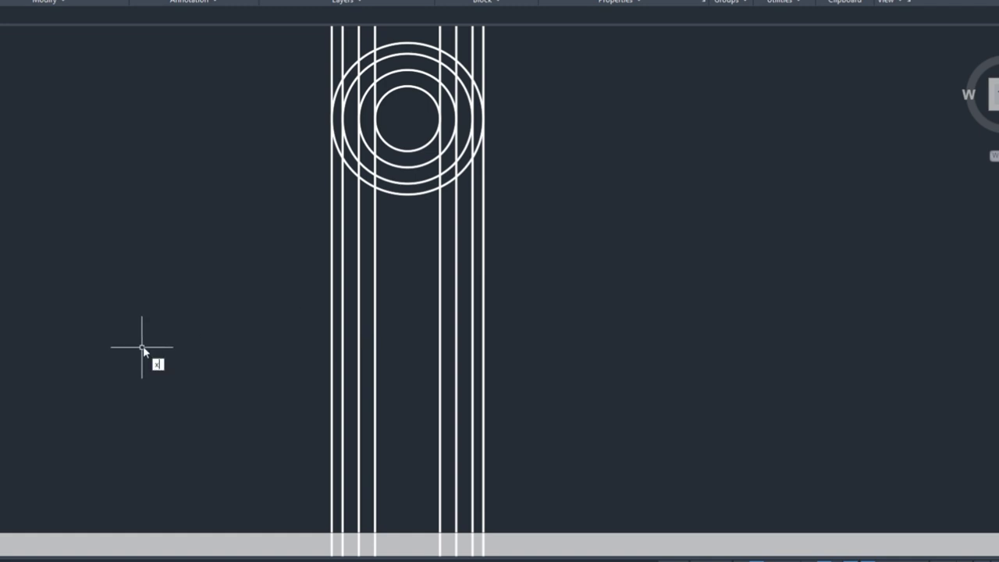
Step: Draw a horizontal construction line across the vertical lines below the plan
type("l")
key("Return")
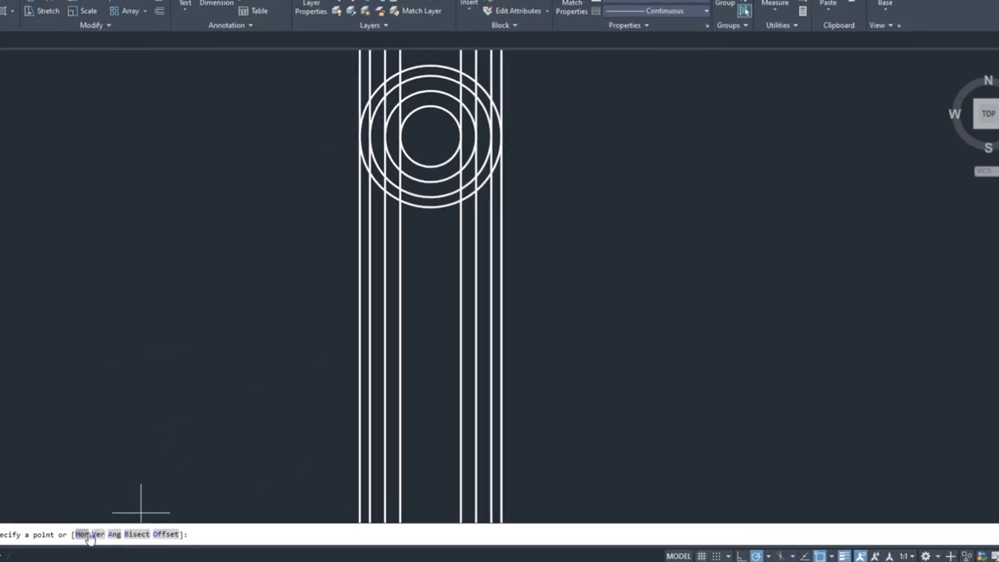
left_click(89, 534)
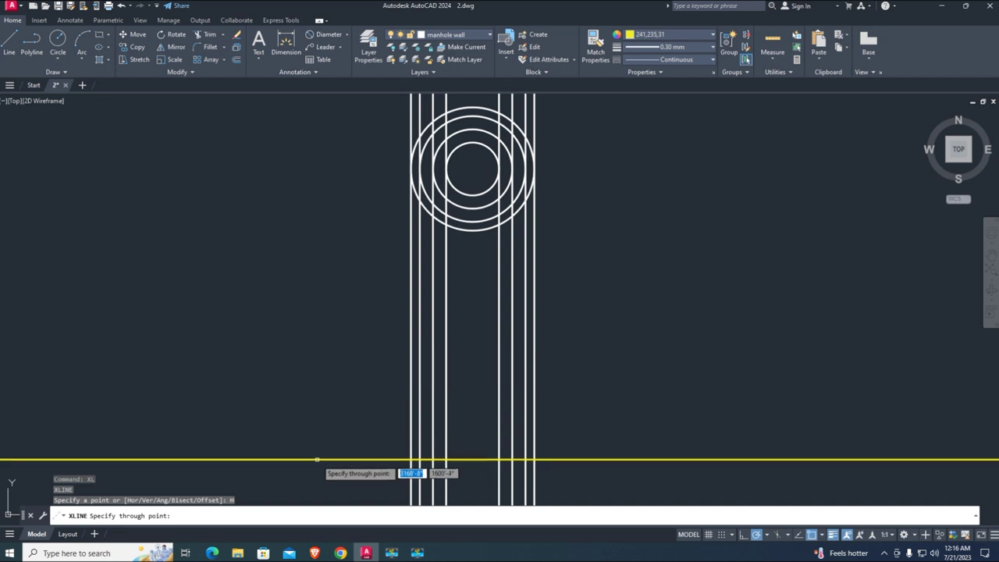
left_click(328, 473)
scroll(444, 473, "up", 2)
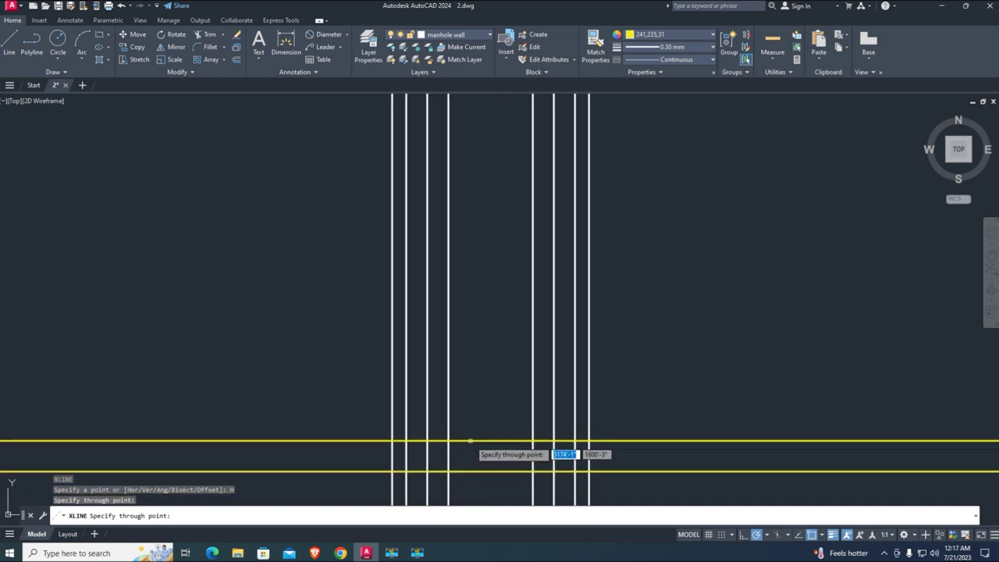
key("Escape")
Step: Offset the horizontal line upward by 6" and then by 3"
type("o")
key("Return")
type("6")
key("Return")
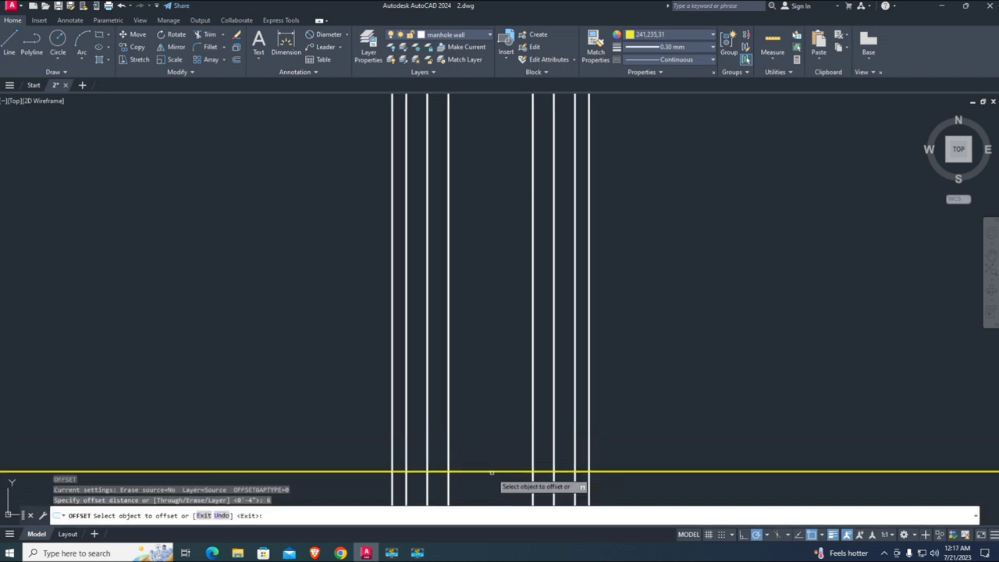
left_click(492, 472)
left_click(496, 427)
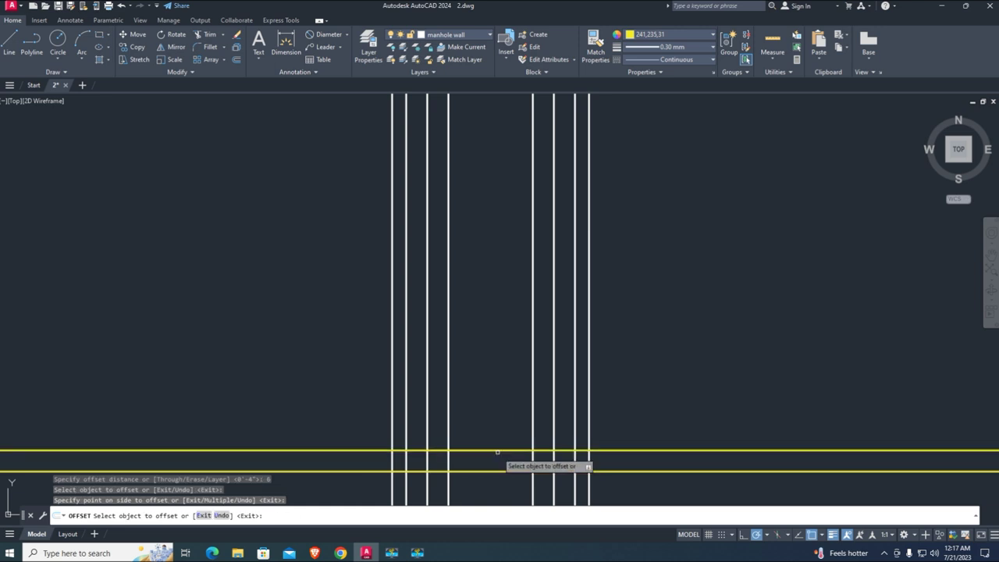
key("Return")
key("Return")
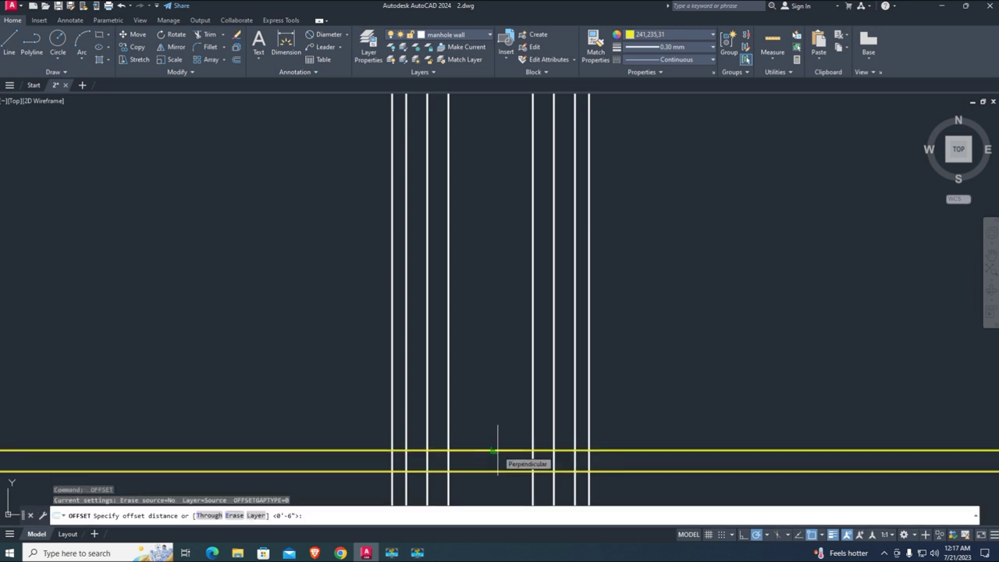
type("3")
key("Return")
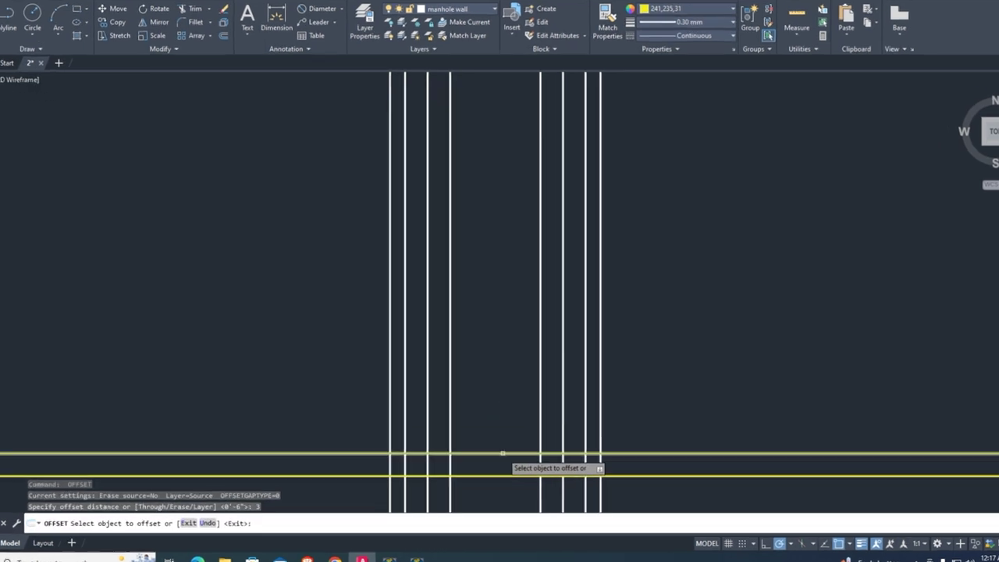
left_click(504, 450)
left_click(499, 402)
key("Return")
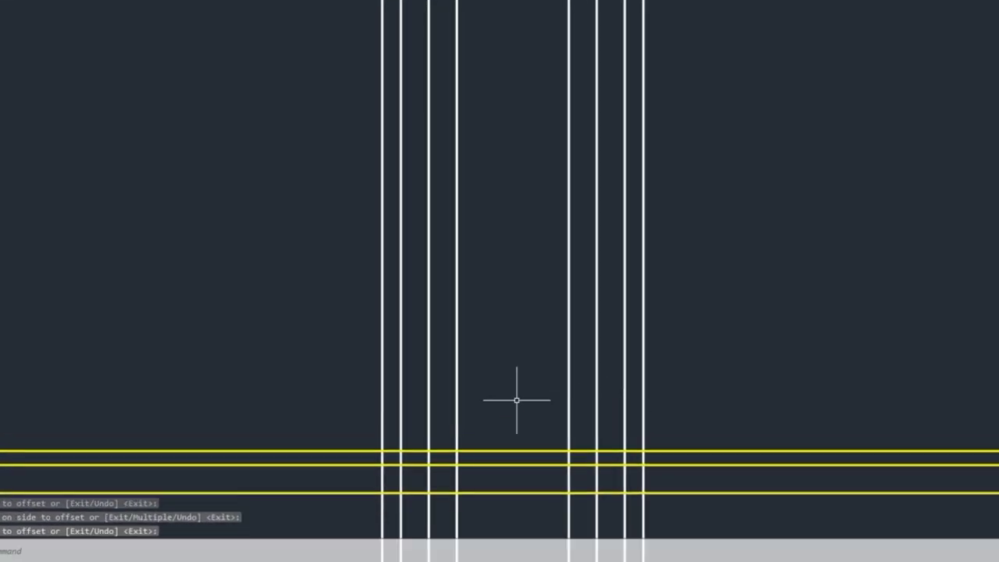
key("Return")
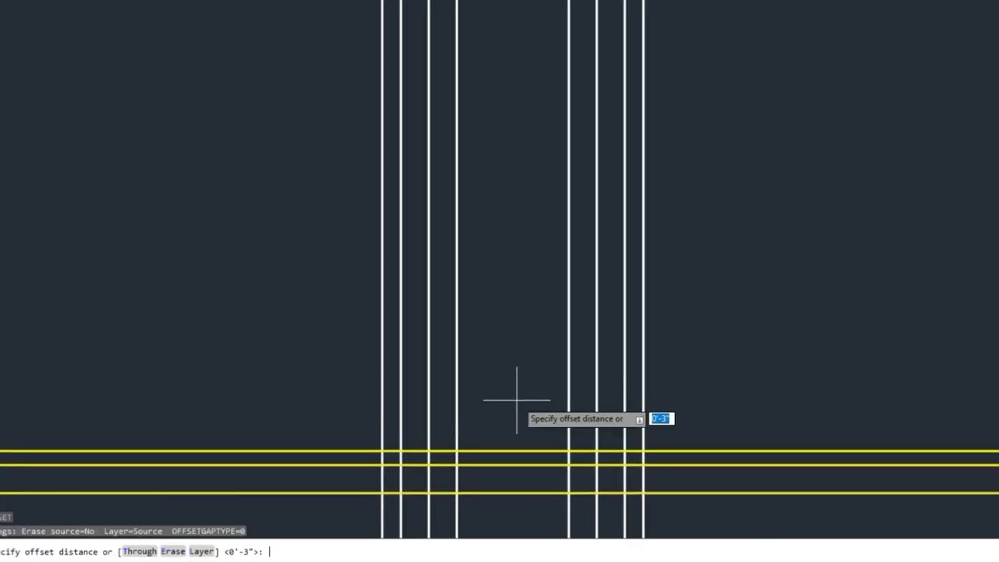
Step: Offset two more horizontal lines upward, 3' and then 2'6" apart
key("Return")
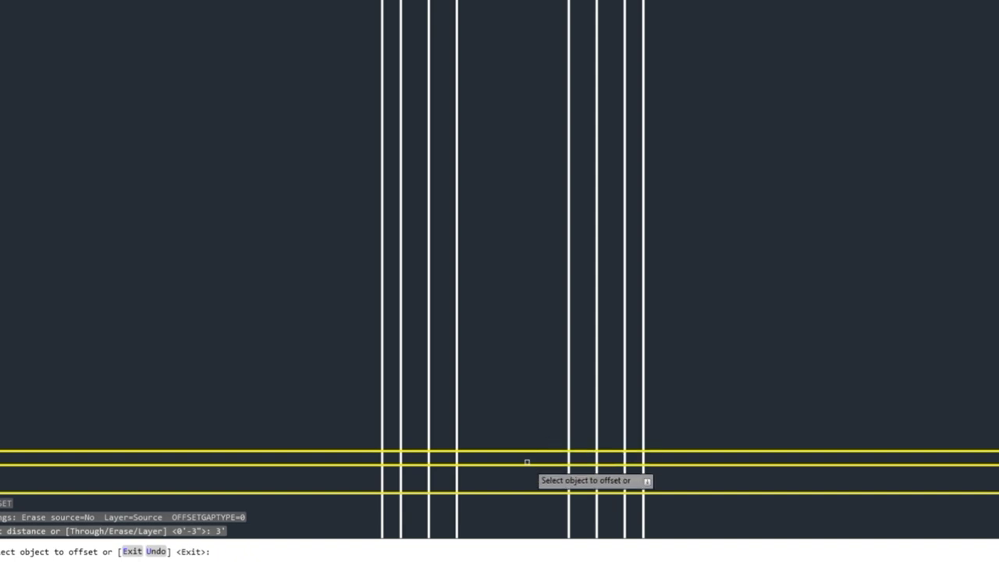
left_click(519, 465)
left_click(520, 259)
key("Return")
key("Return")
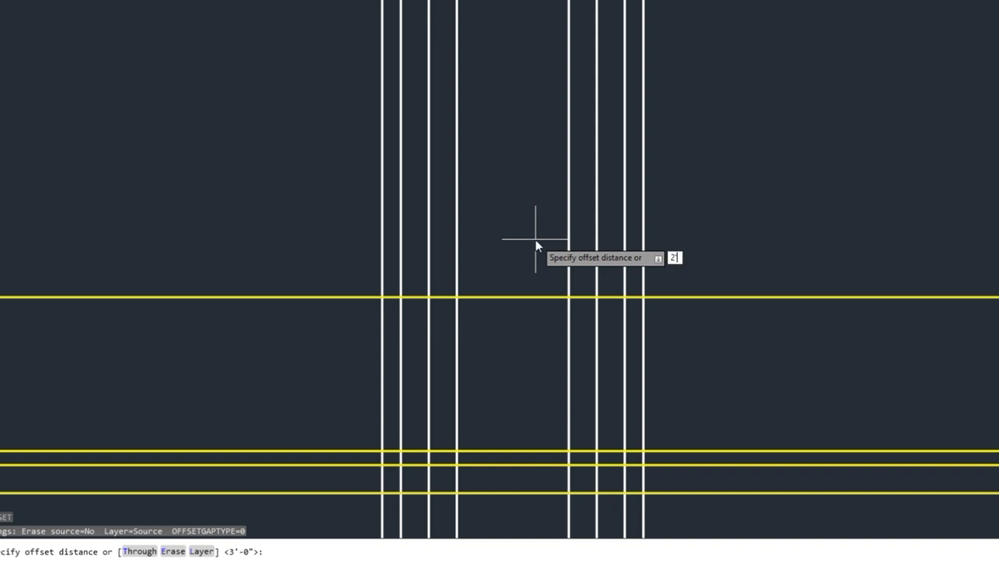
type("2'6")
key("Return")
left_click(525, 297)
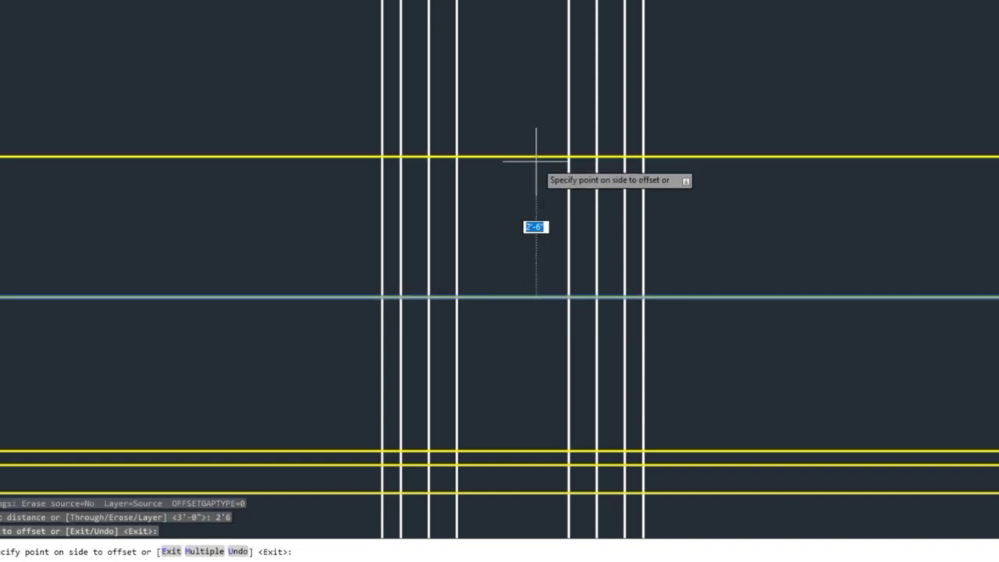
left_click(535, 196)
middle_click_drag(534, 220, 544, 148)
key("Return")
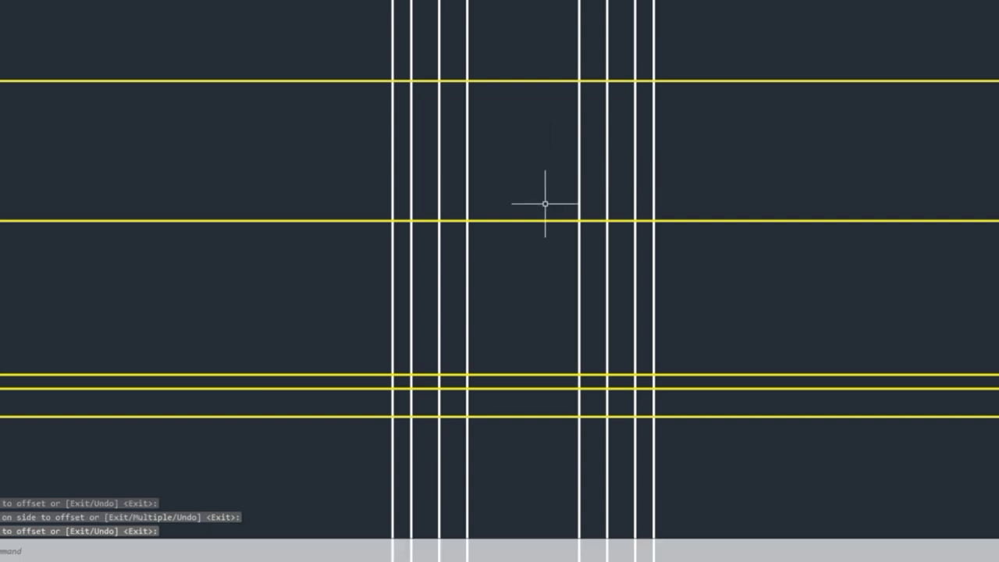
type("tr")
key("Return")
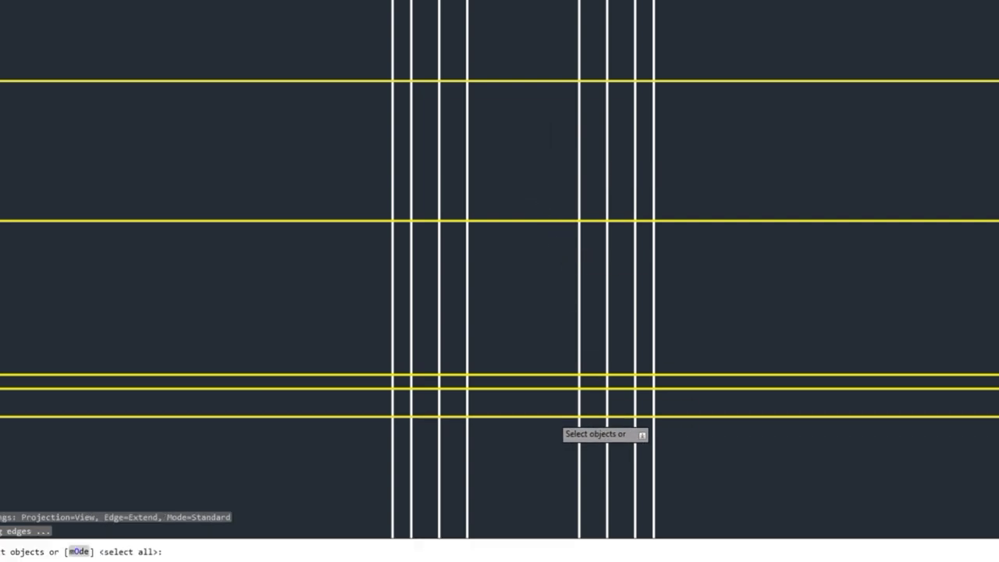
Step: Trim the vertical lines below the bottom yellow line
key("Return")
left_click(731, 455)
left_click(362, 442)
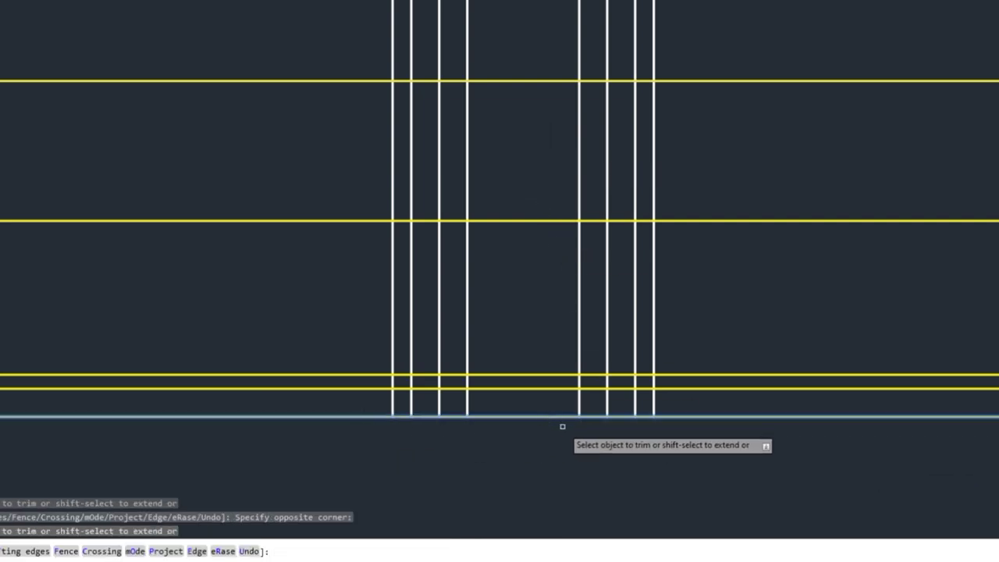
key("Escape")
scroll(549, 402, "up", 2)
Step: Trim the inner vertical lines back to the middle yellow line
key("Return")
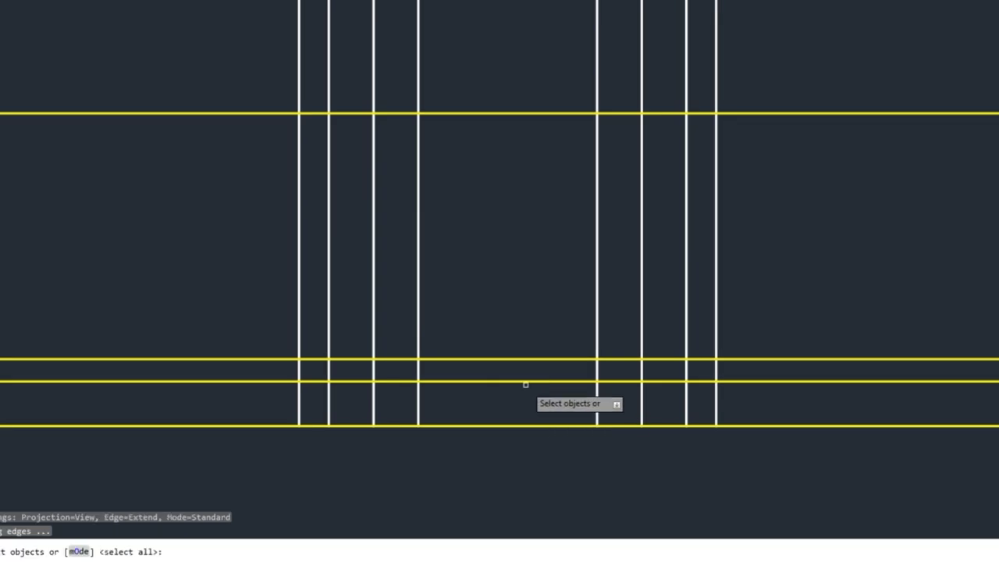
left_click(522, 381)
key("Return")
left_click(700, 405)
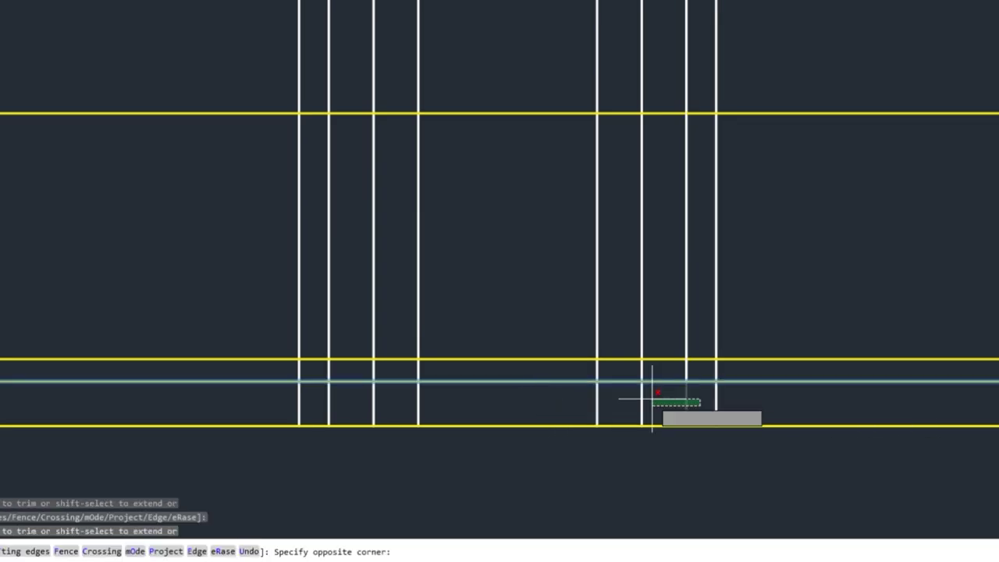
left_click(316, 417)
key("Escape")
middle_click_drag(497, 325, 552, 358)
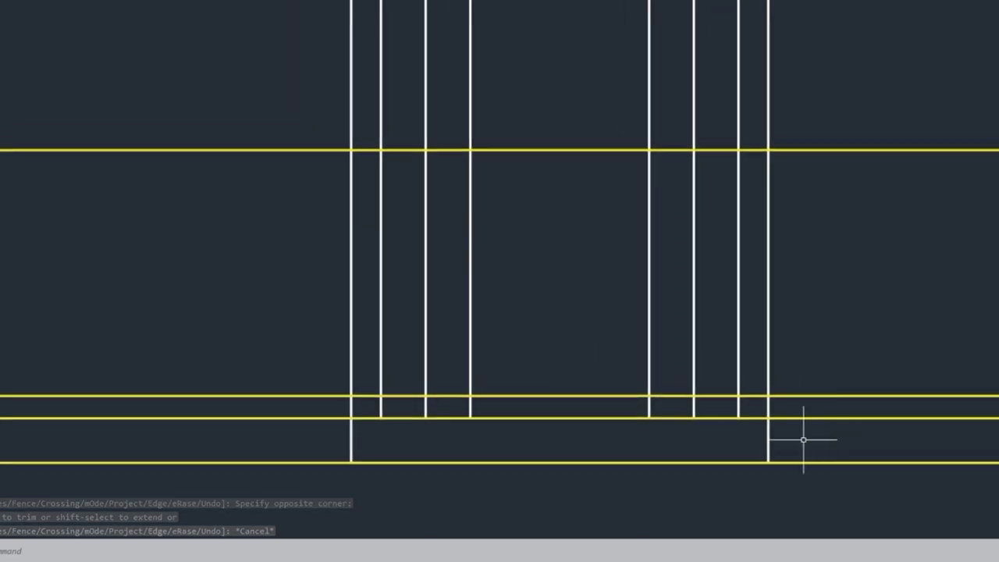
Step: Trim the overhanging pieces at the right end and the short segments near the inner wall
type("tr")
key("Return")
left_click(832, 486)
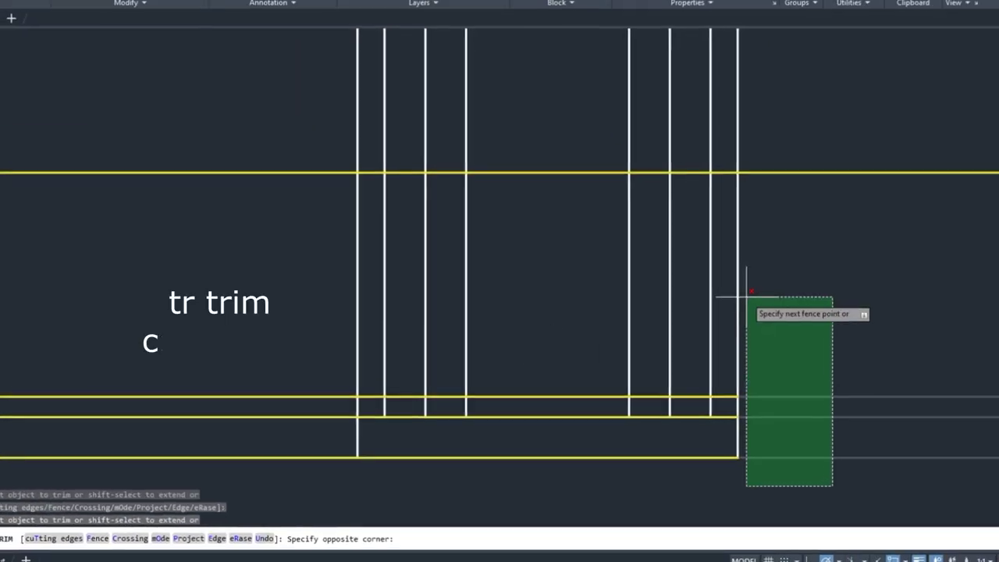
left_click(747, 296)
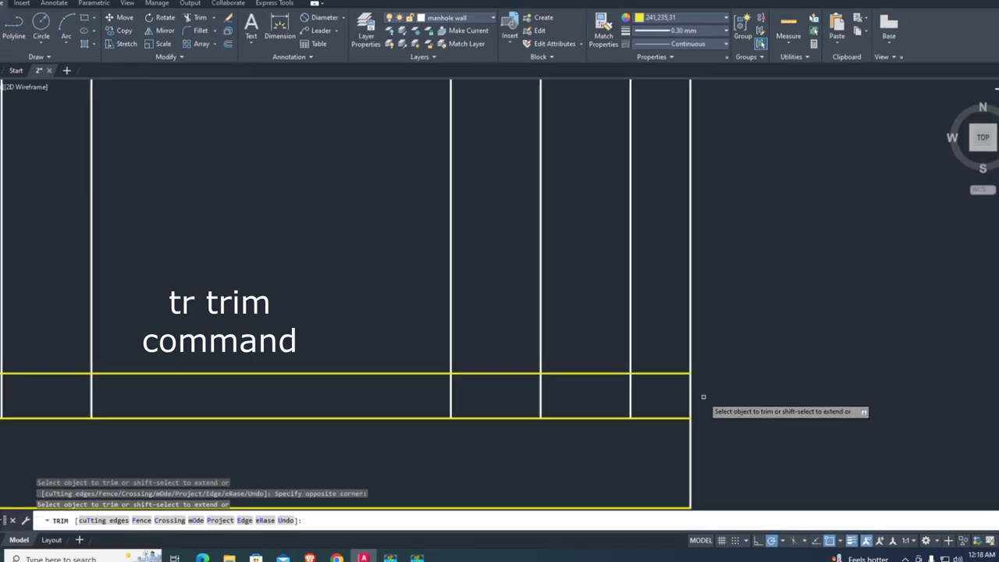
mouse_move(704, 396)
left_mouse_down()
mouse_move(674, 383)
mouse_move(615, 320)
left_mouse_up()
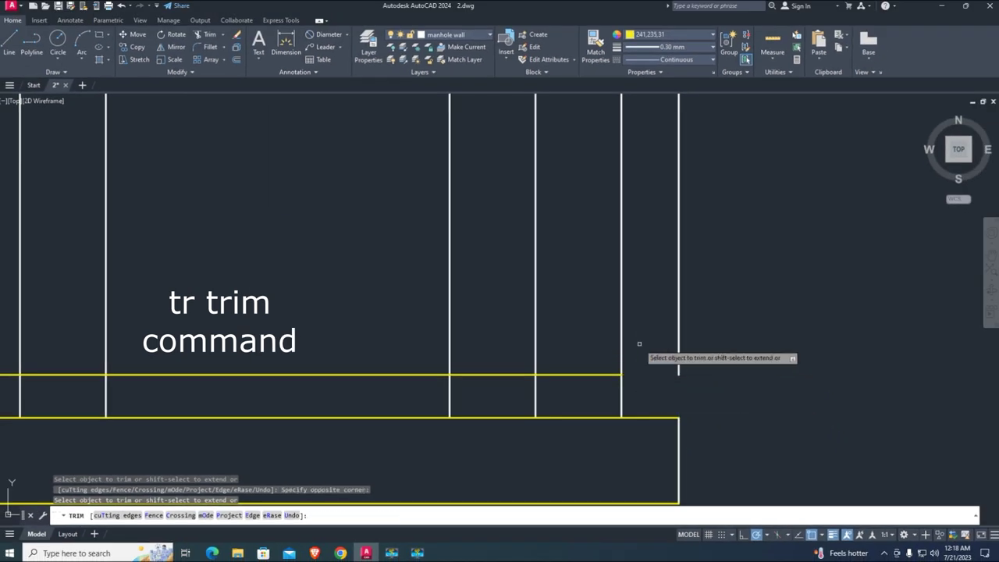
left_click(417, 553)
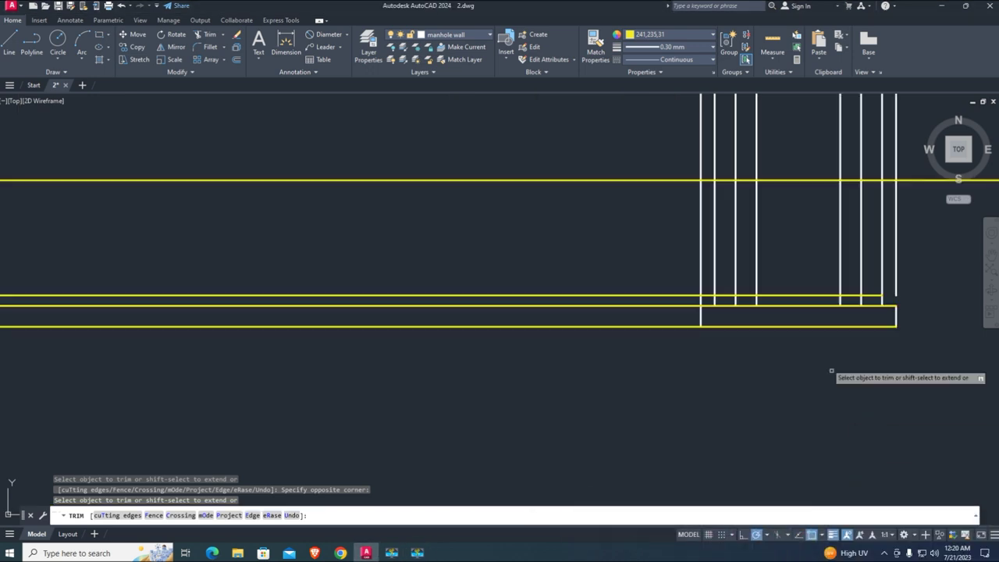
scroll(830, 373, "up", 2)
scroll(661, 337, "up", 2)
scroll(483, 298, "up", 2)
left_click(493, 308)
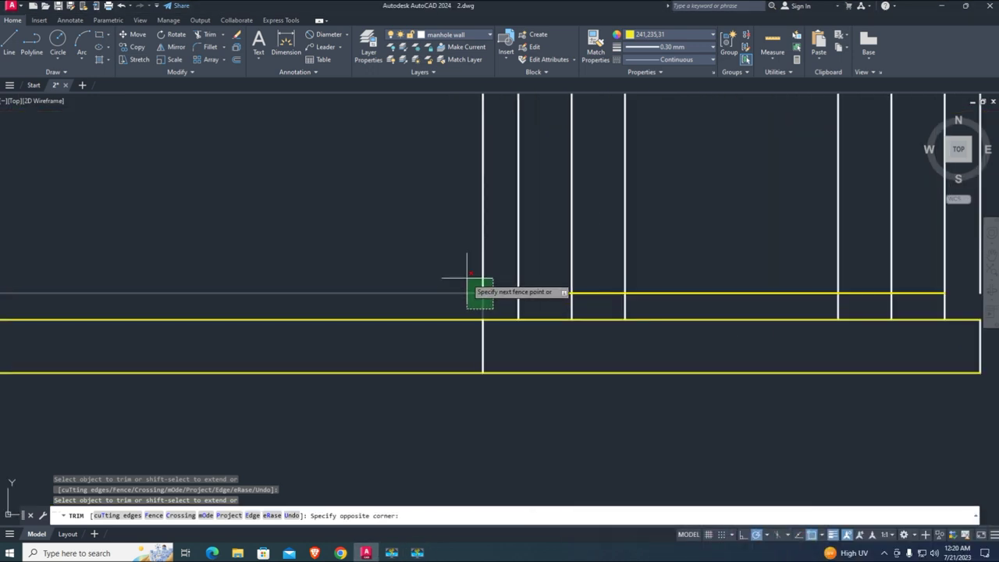
left_click(467, 278)
key("Escape")
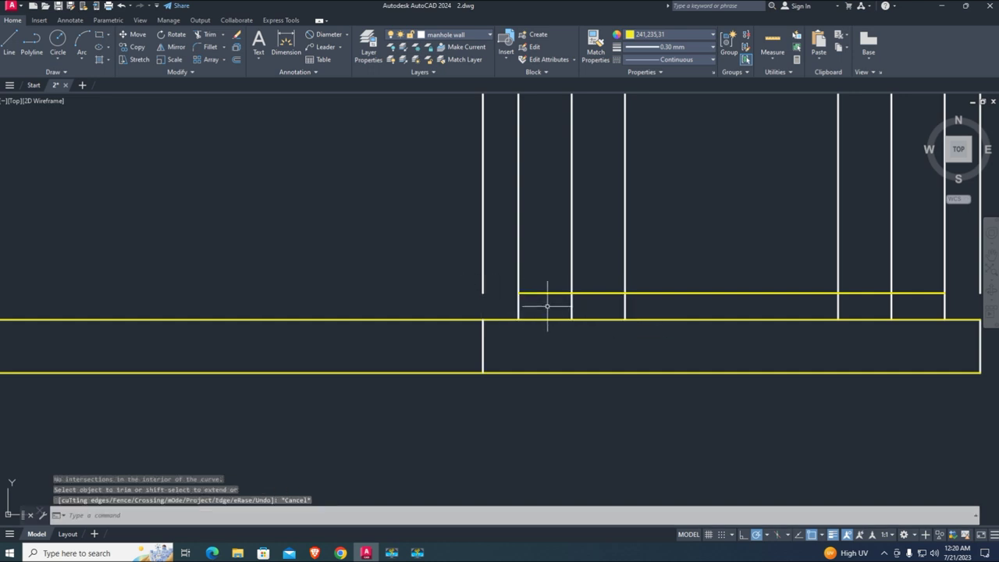
middle_click_drag(547, 308, 466, 334)
Step: Trim the short vertical pieces between the two lower lines to close the base slab
key("Return")
key("Return")
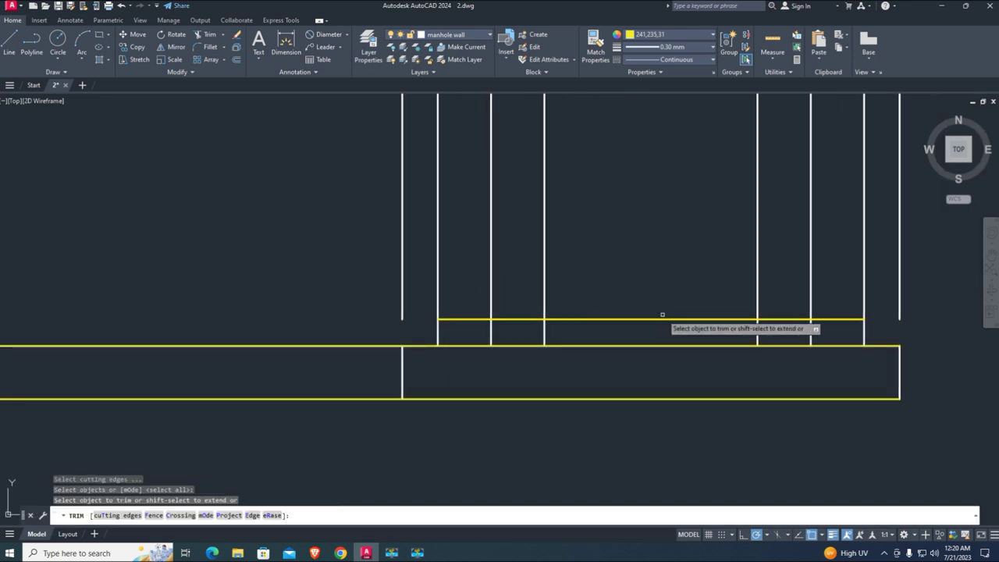
key("Escape")
key("Escape")
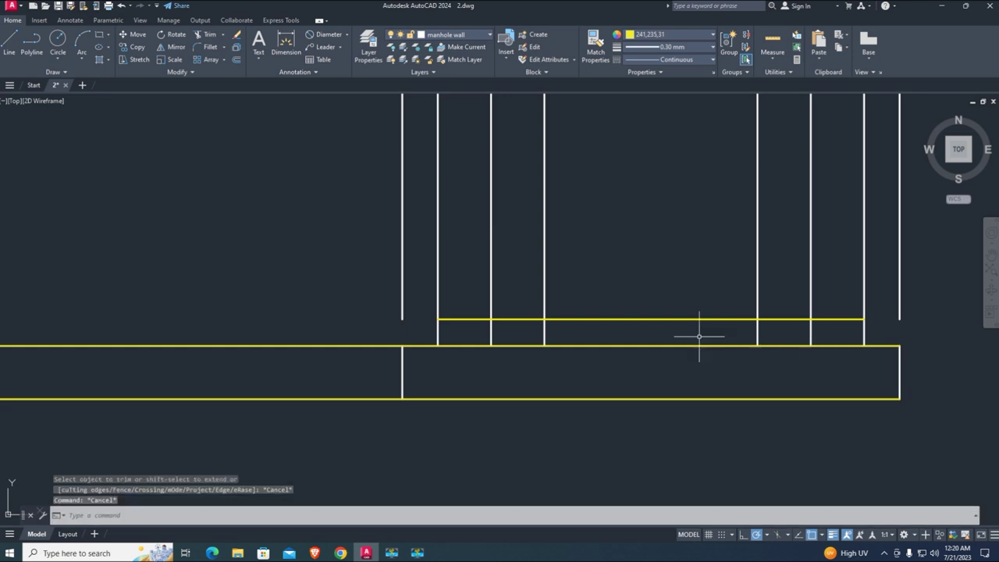
key("Return")
key("Return")
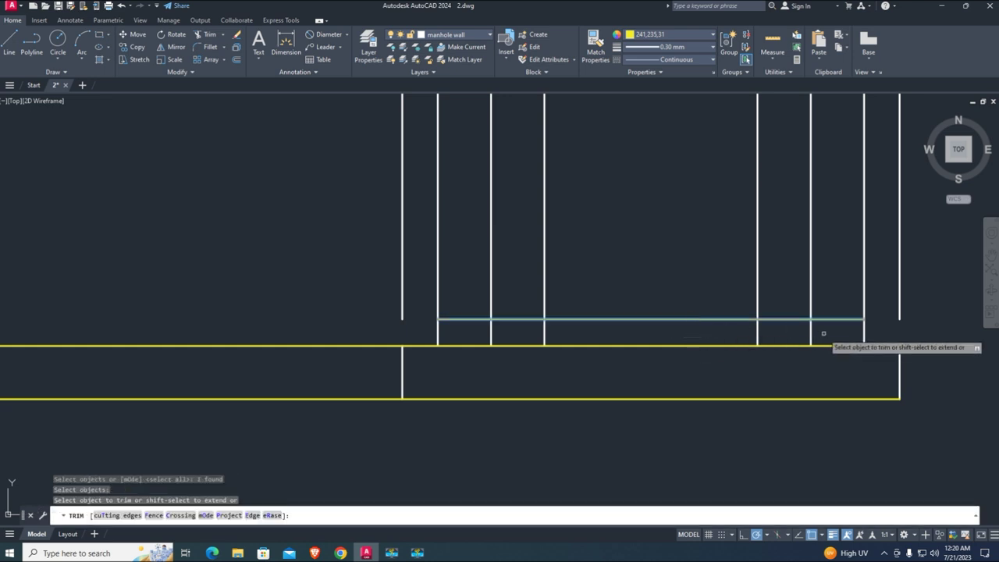
left_click(827, 334)
left_click(505, 344)
key("Escape")
mouse_move(580, 333)
middle_mouse_down()
mouse_move(591, 319)
mouse_move(554, 344)
middle_mouse_up()
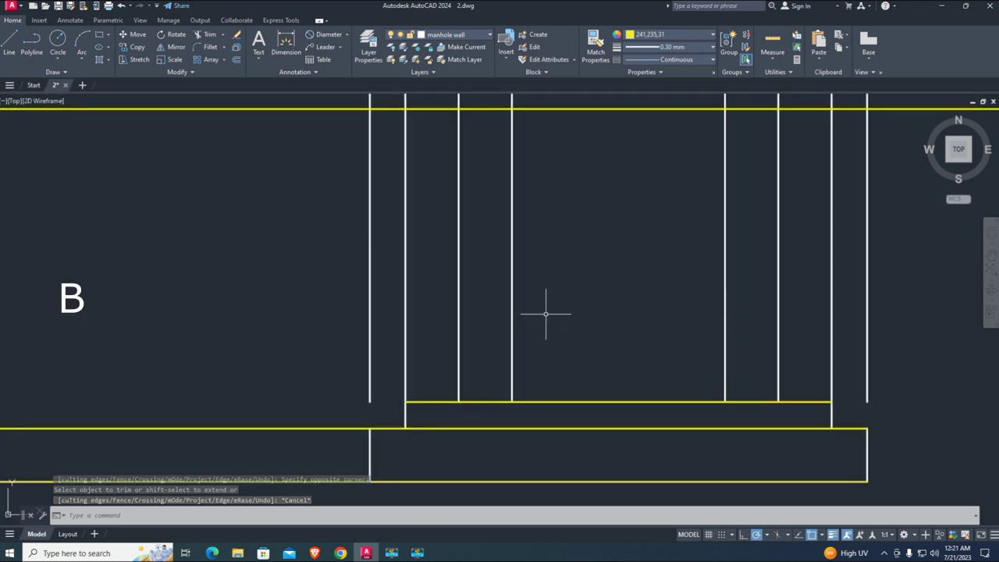
Step: Trim the two vertical wall lines below the horizontal cutting edge
scroll(553, 393, "down", 2)
scroll(555, 339, "down", 1)
scroll(563, 333, "down", 1)
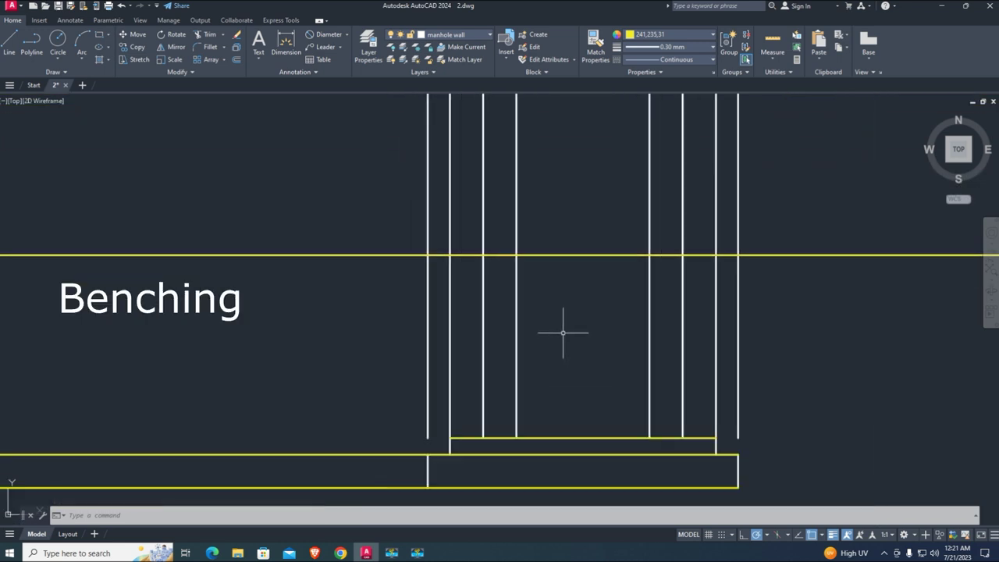
key("Return")
left_click(562, 257)
key("Return")
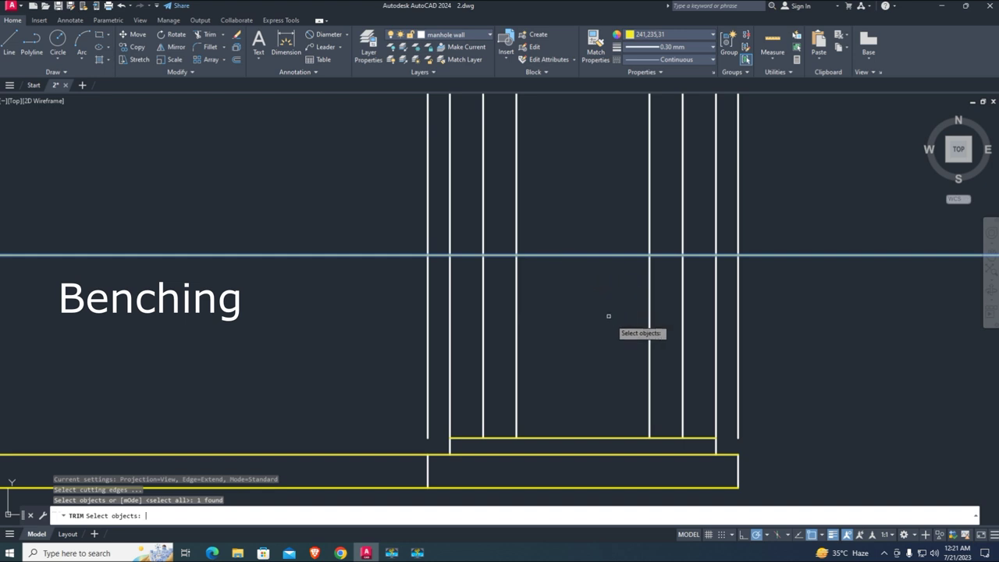
left_click(660, 347)
left_click(511, 319)
middle_click_drag(516, 356, 507, 272)
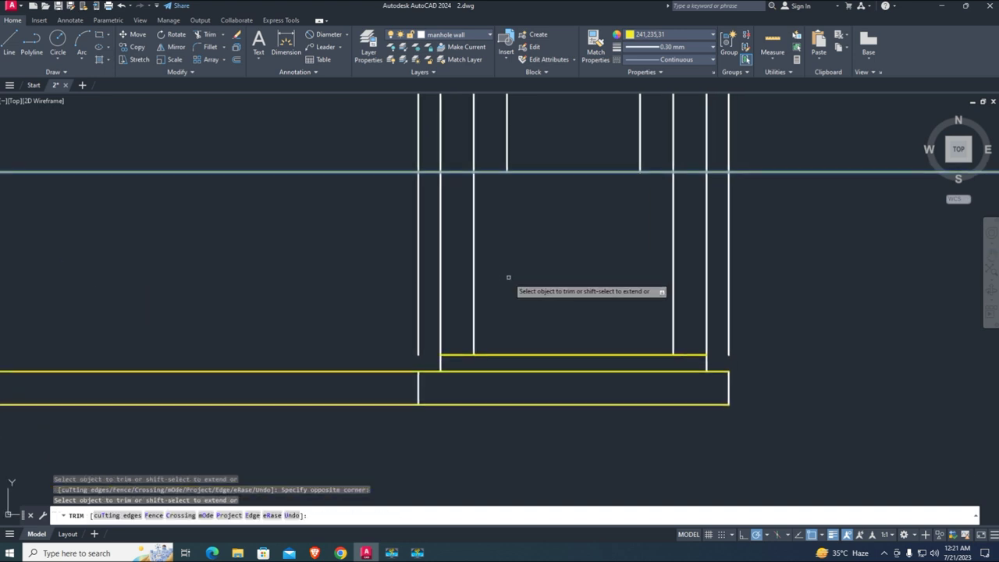
key("Escape")
Step: Extend the inner wall lines down to the base line and trim both benching line ends
middle_click_drag(451, 345, 532, 320)
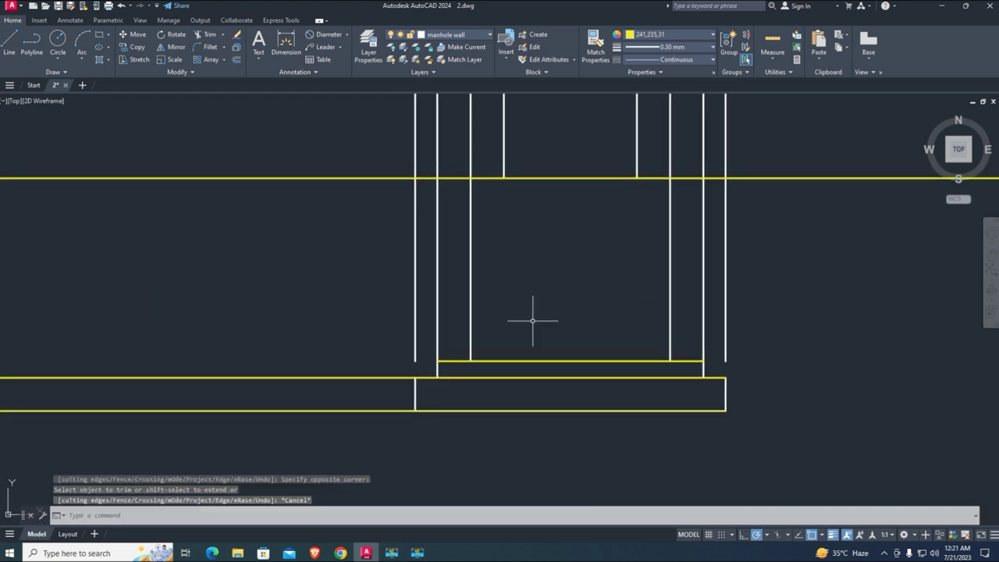
scroll(493, 346, "up", 2)
type("ex")
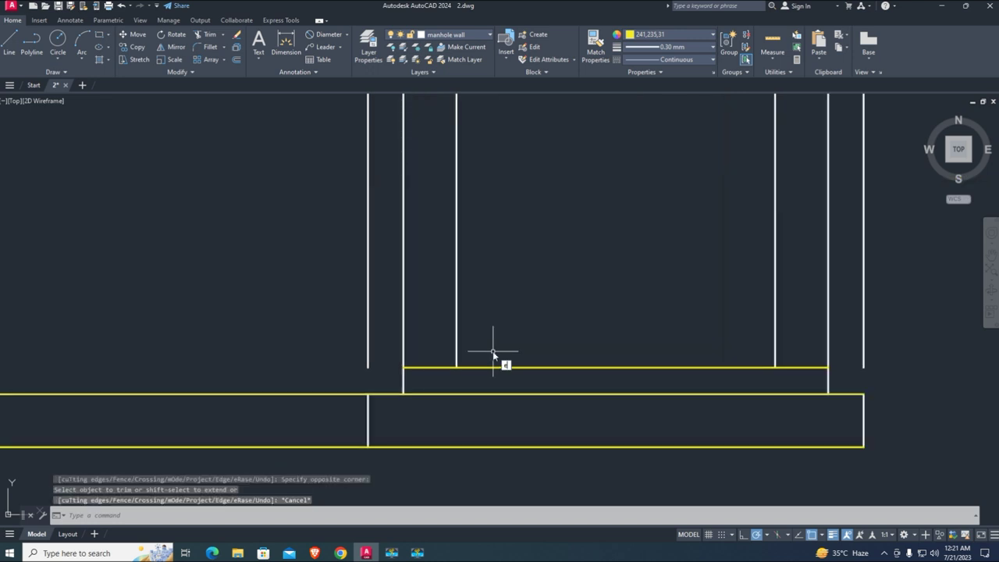
key("Return")
key("Return")
left_click(459, 312)
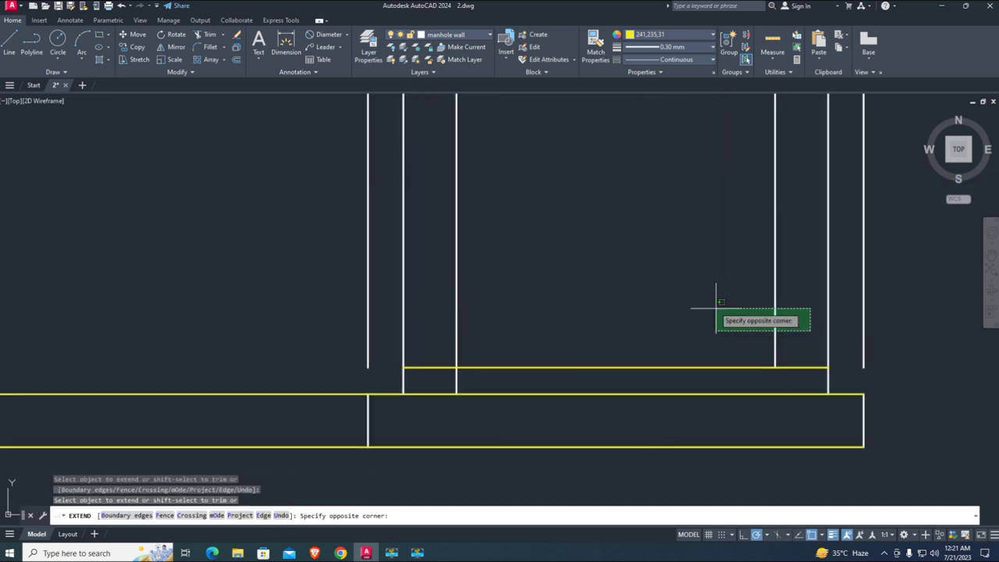
left_click(786, 362)
left_click_drag(797, 375, 783, 344, "shift")
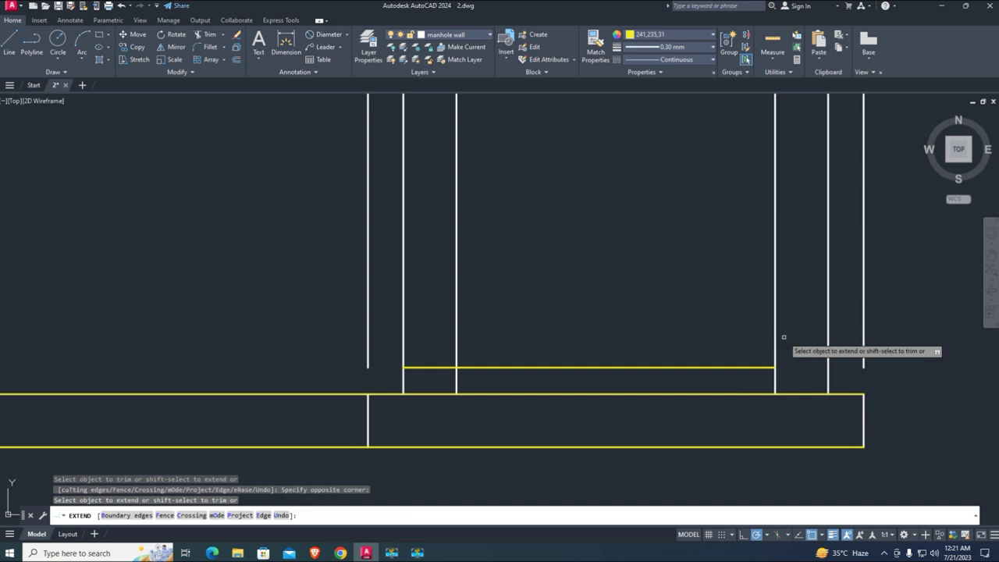
left_click_drag(440, 374, 449, 344, "shift")
key("Escape")
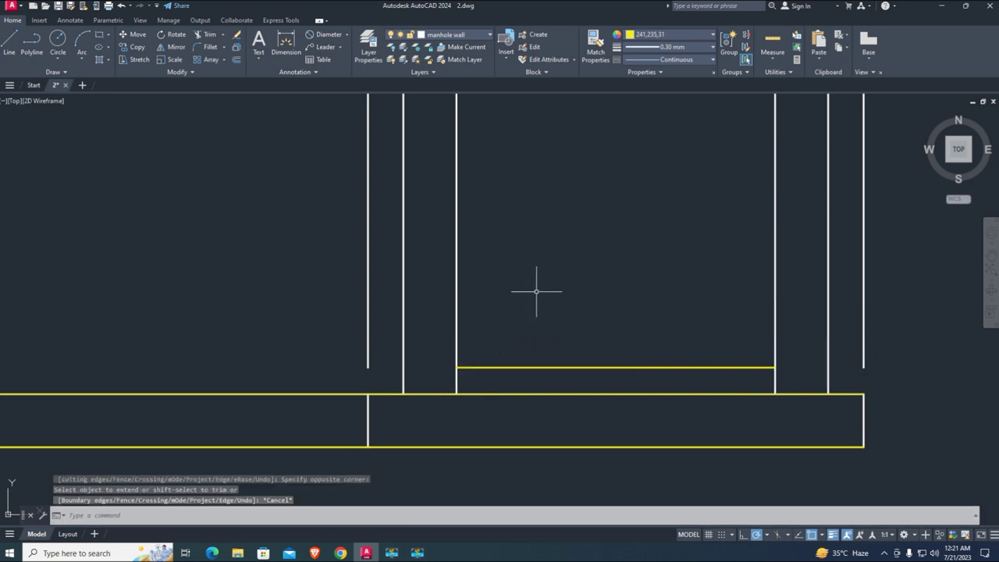
type("tr")
key("Return")
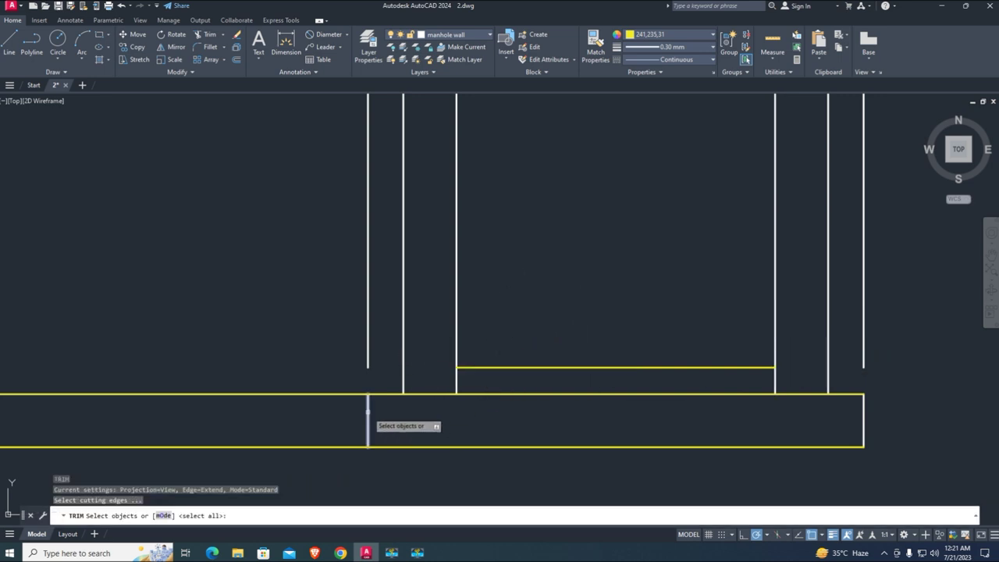
Step: Trim the yellow lines to the left of the inner wall
key("Return")
left_click_drag(352, 469, 335, 384)
key("Escape")
middle_click_drag(552, 341, 481, 414)
Step: Delete the rightmost and leftmost vertical lines
left_click(960, 372)
left_click(786, 330)
key("Delete")
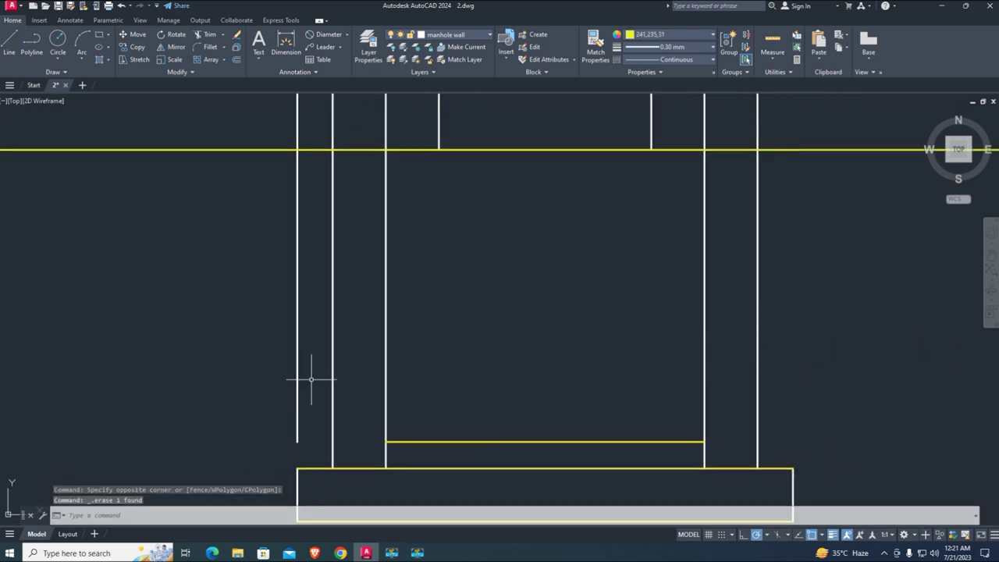
left_click(297, 364)
key("Delete")
middle_click_drag(395, 305, 454, 383)
scroll(411, 334, "down", 4)
scroll(411, 334, "up", 2)
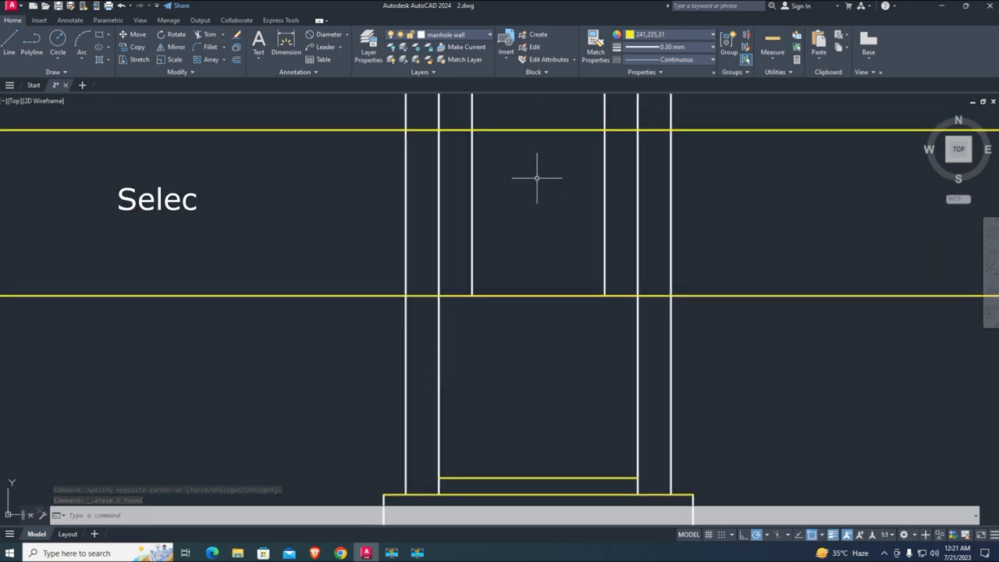
Step: Offset a copy of the top yellow line 6 units below it
type("o")
key("Return")
middle_click_drag(527, 179, 541, 241)
type("6")
key("Return")
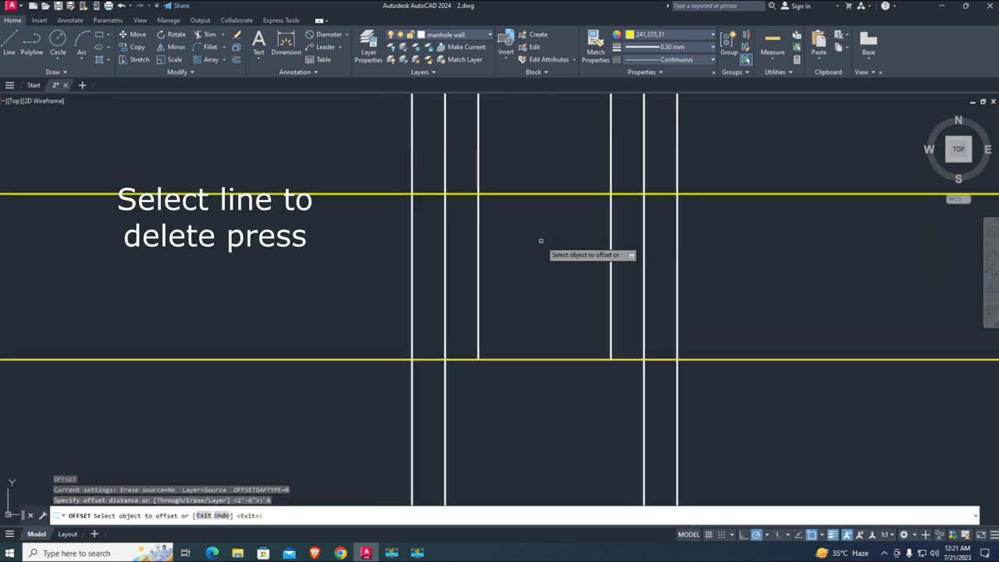
left_click(537, 194)
left_click(542, 226)
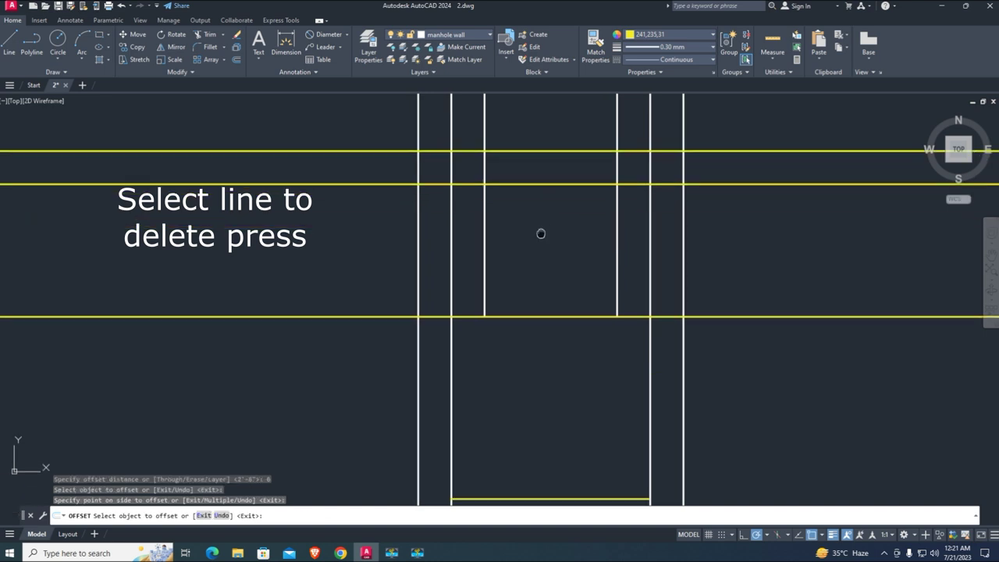
key("Return")
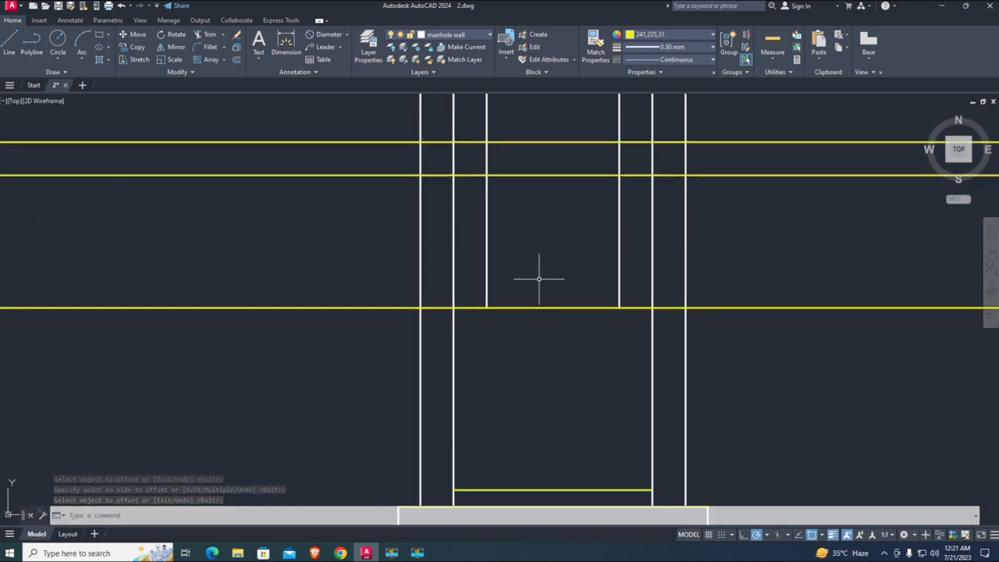
Step: Trim the two vertical lines below the new yellow line
type("tr")
key("Return")
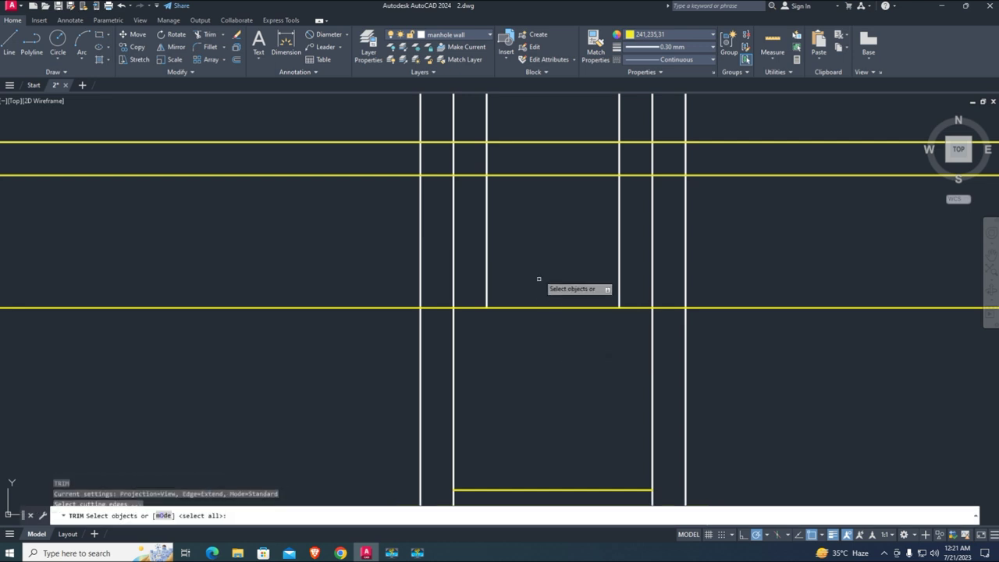
left_click(543, 176)
key("Return")
left_click(631, 219)
left_click(491, 208)
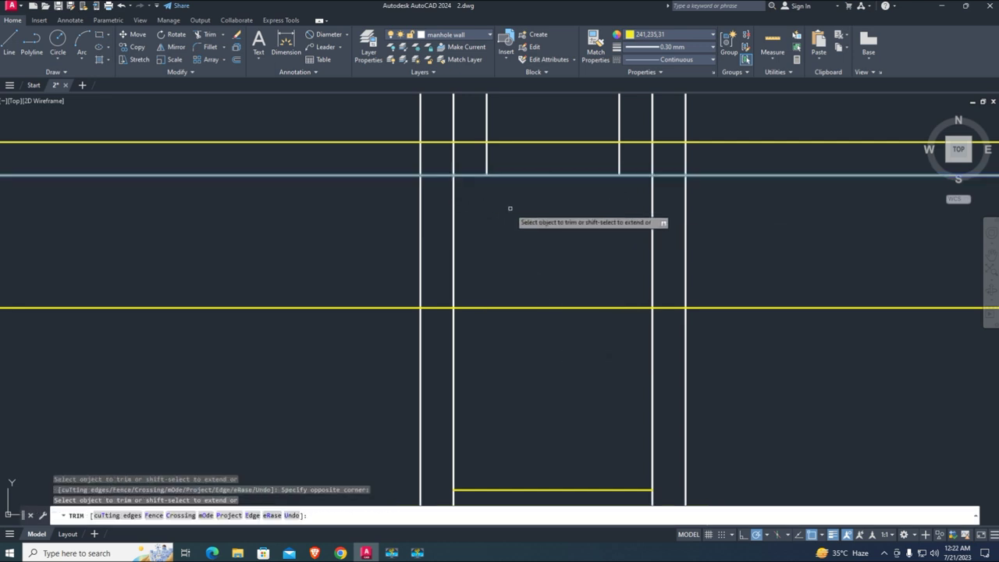
key("Escape")
middle_click_drag(479, 207, 511, 251)
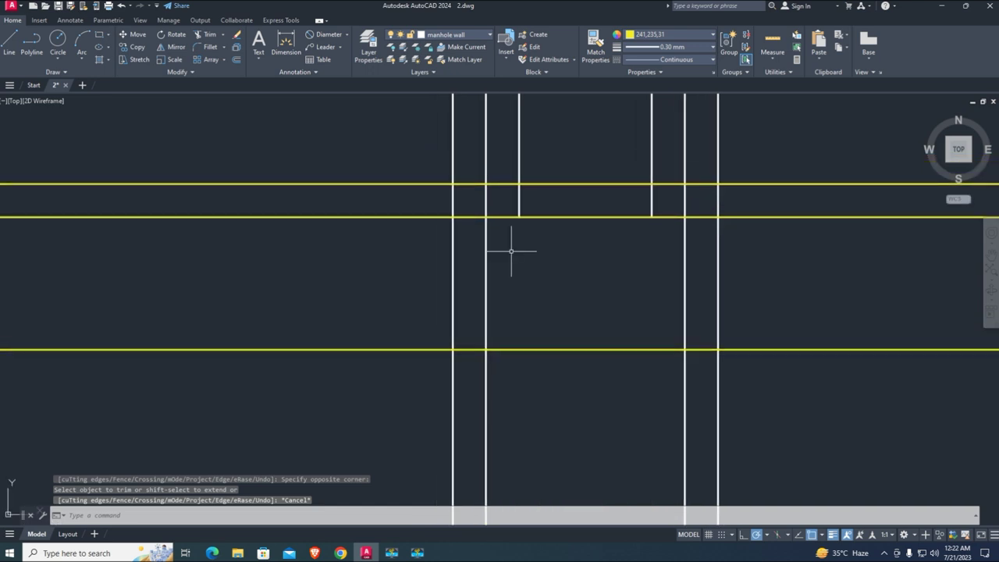
Step: Trim the vertical wall lines above the upper yellow line with a crossing window
type("tr")
key("Return")
left_click(617, 185)
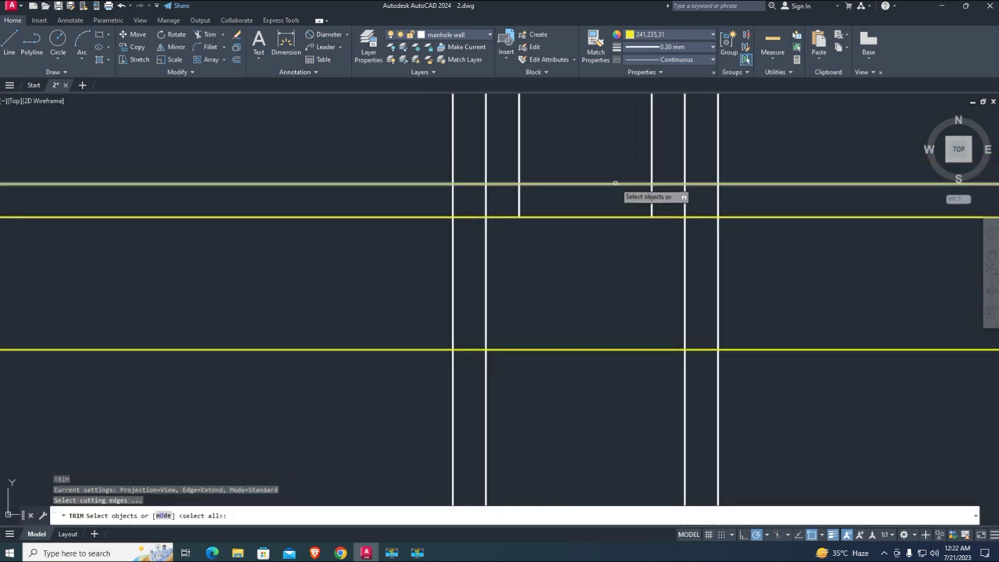
key("Return")
left_click(746, 151)
left_click(410, 129)
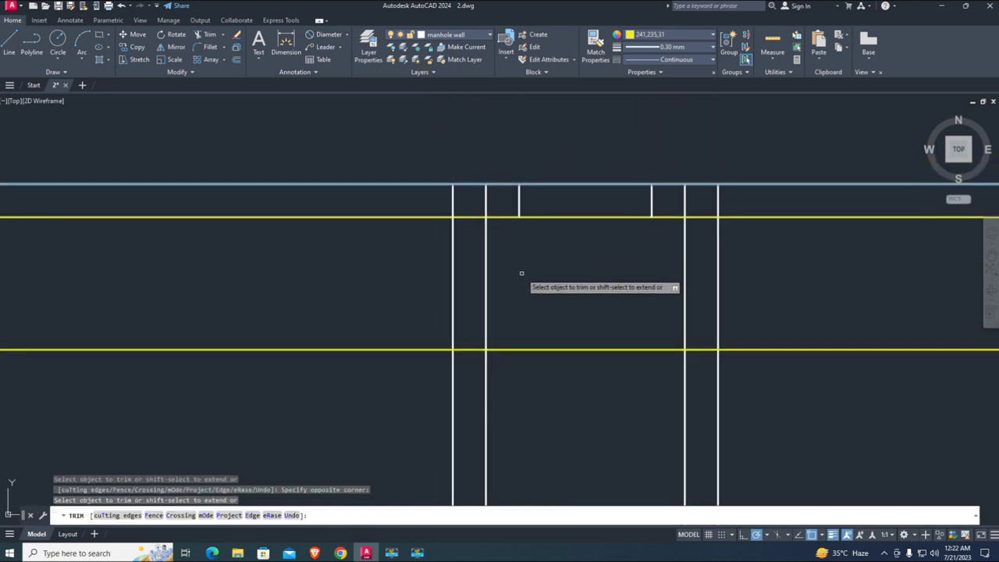
key("Escape")
middle_click_drag(453, 291, 433, 226)
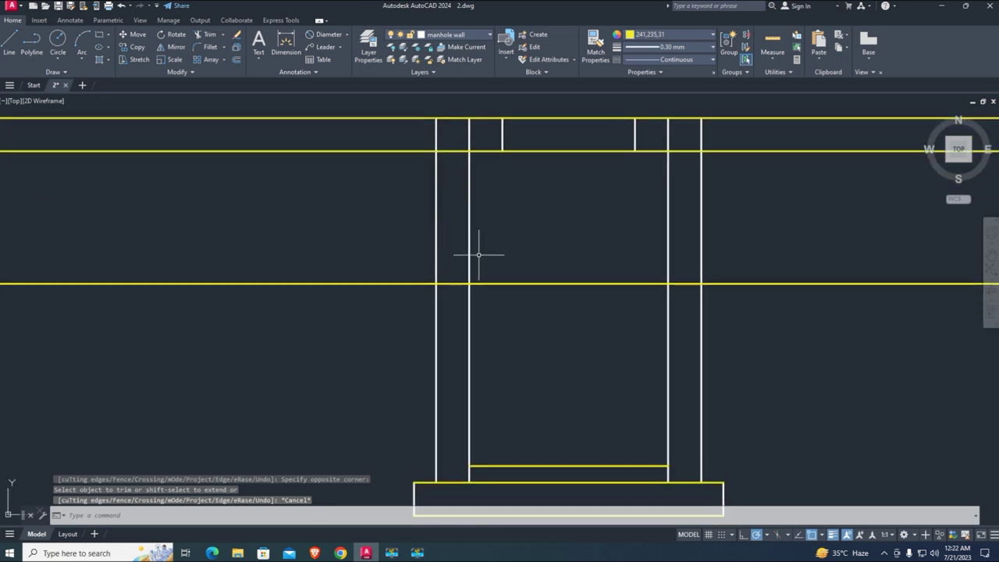
type("pl")
key("Return")
Step: Draw left and right sloping polylines between the outer wall intersections and the inner top corners
left_click(435, 284)
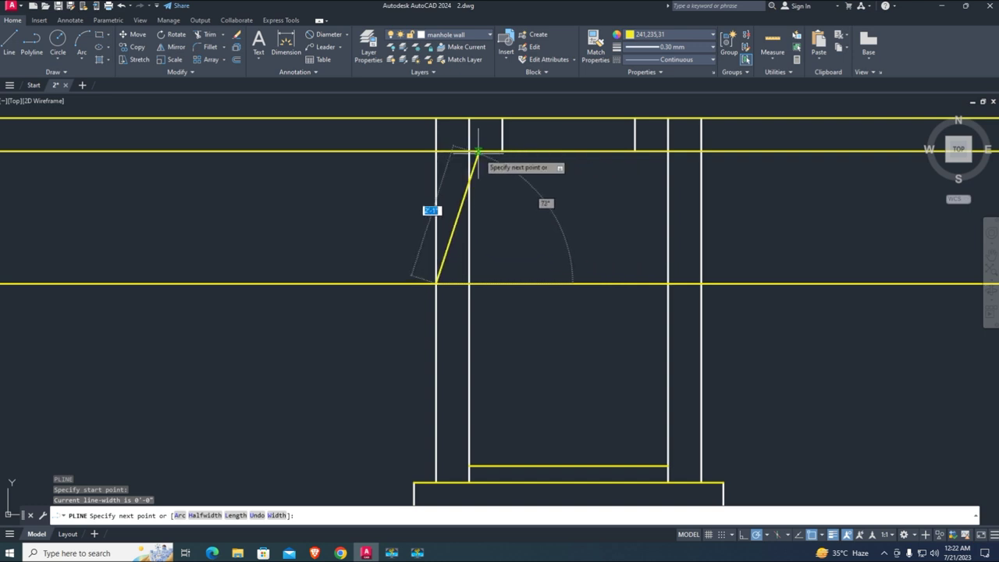
left_click(502, 151)
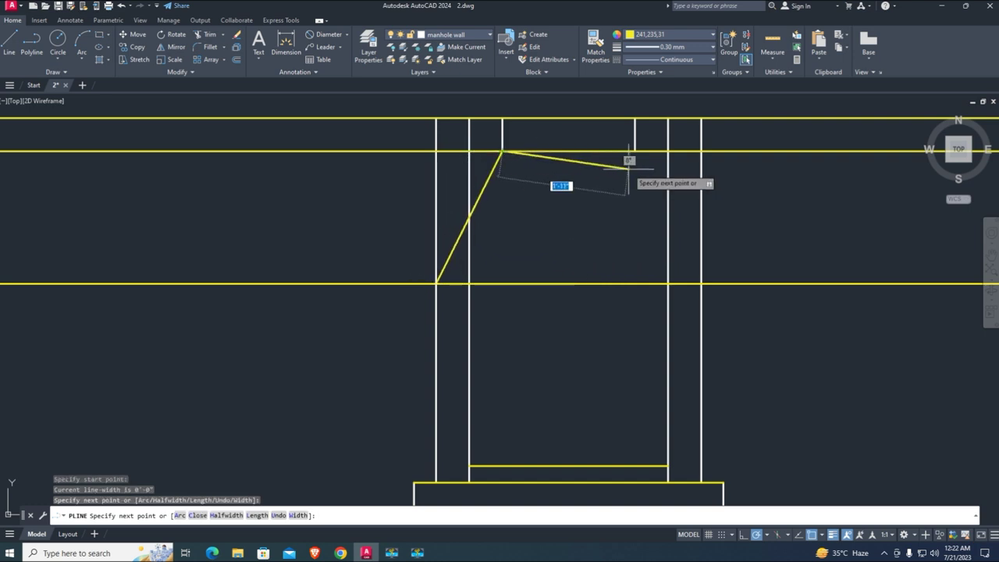
key("Return")
key("Return")
left_click(634, 151)
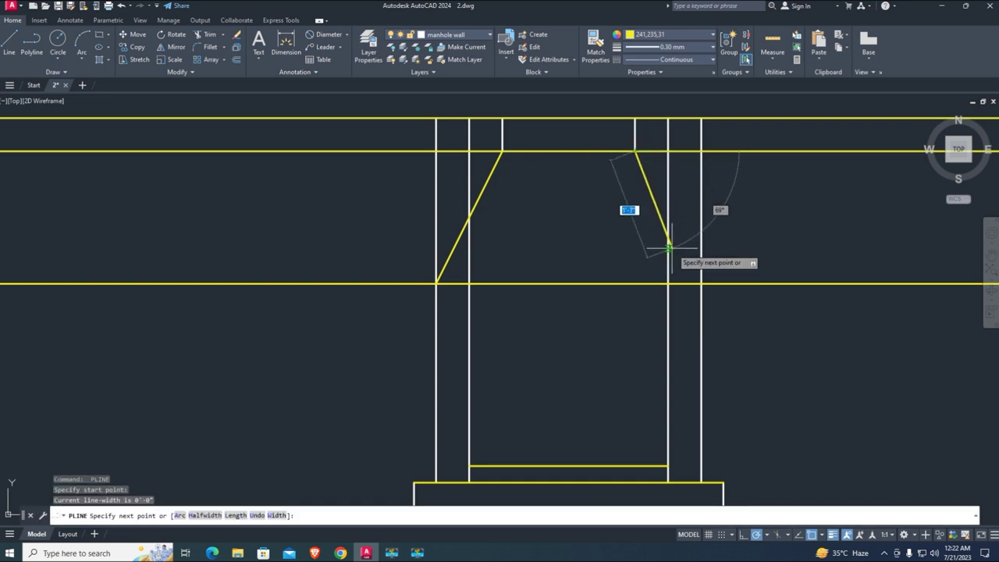
left_click(701, 283)
key("Return")
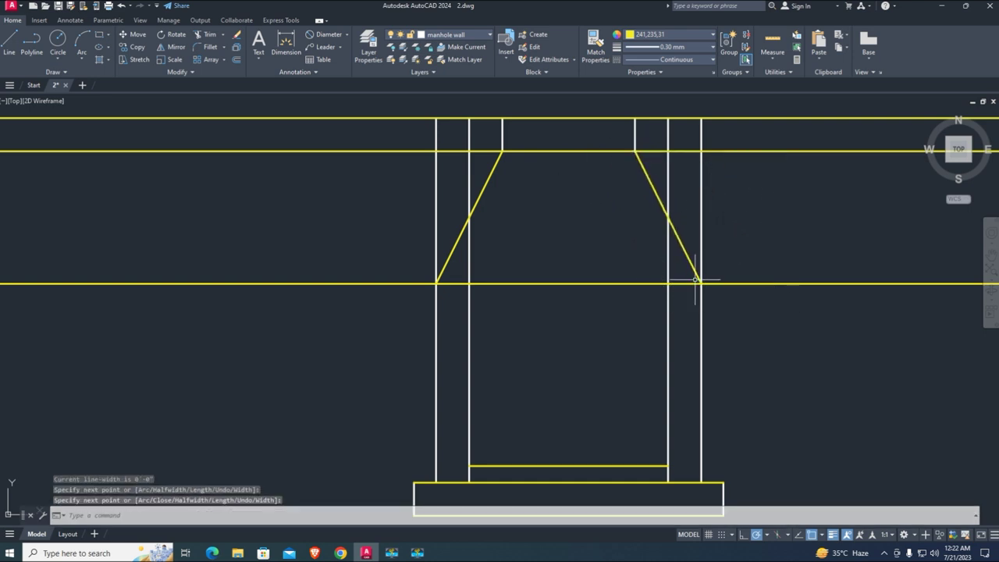
middle_click_drag(540, 188, 580, 201)
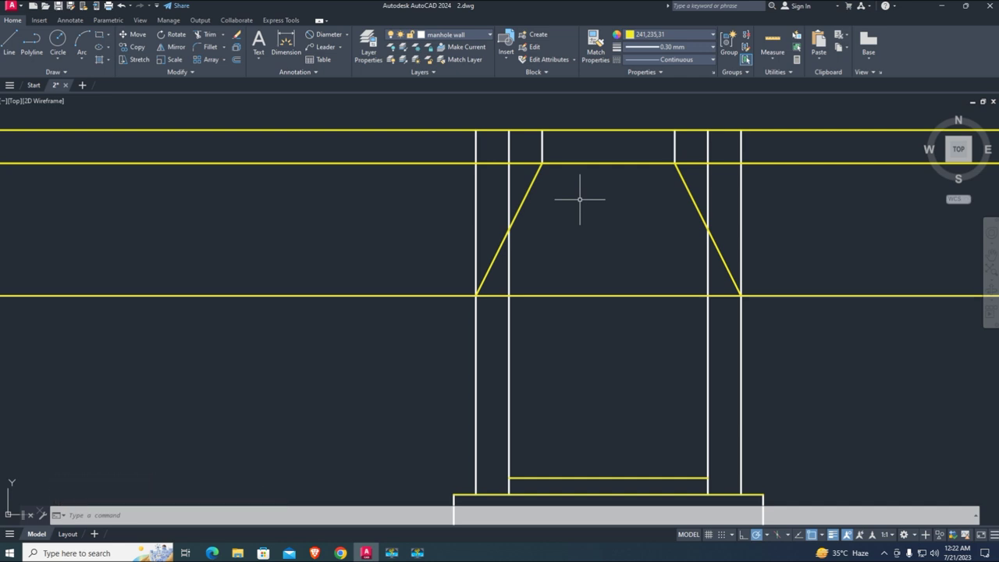
Step: Offset the right and left slanted cone lines 6" to their outer sides
type("o")
key("Return")
type("6")
key("Return")
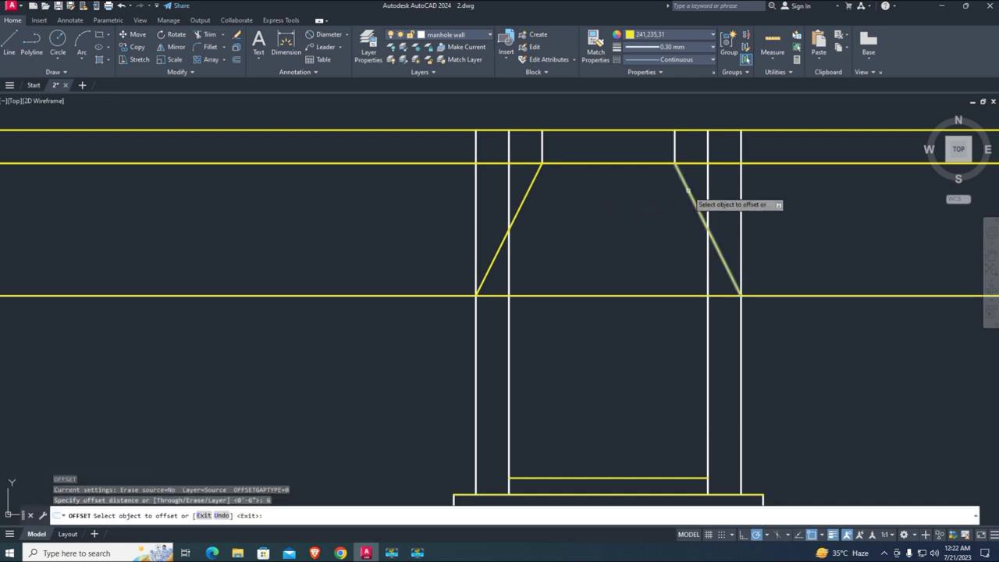
left_click(696, 205)
left_click(778, 190)
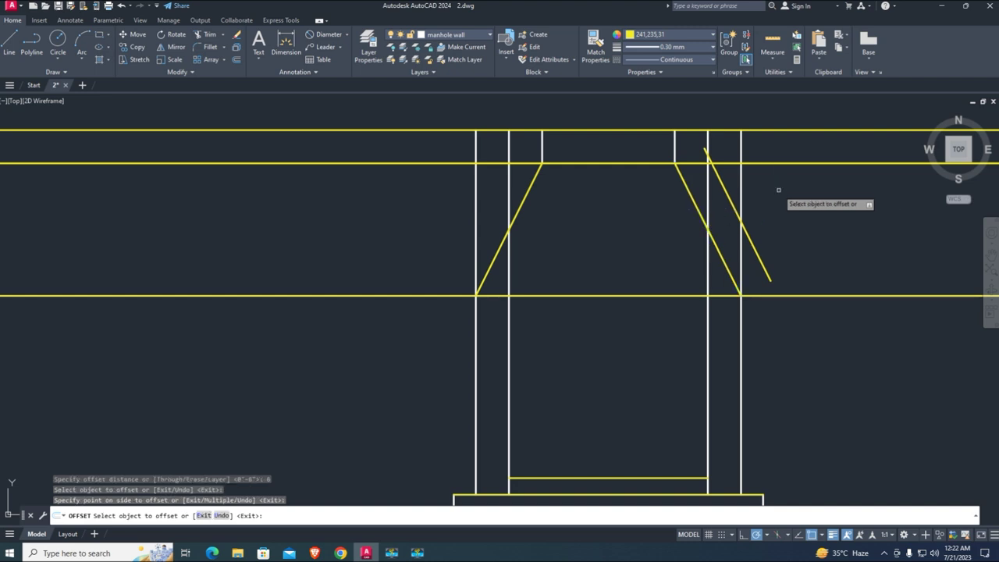
left_click(521, 198)
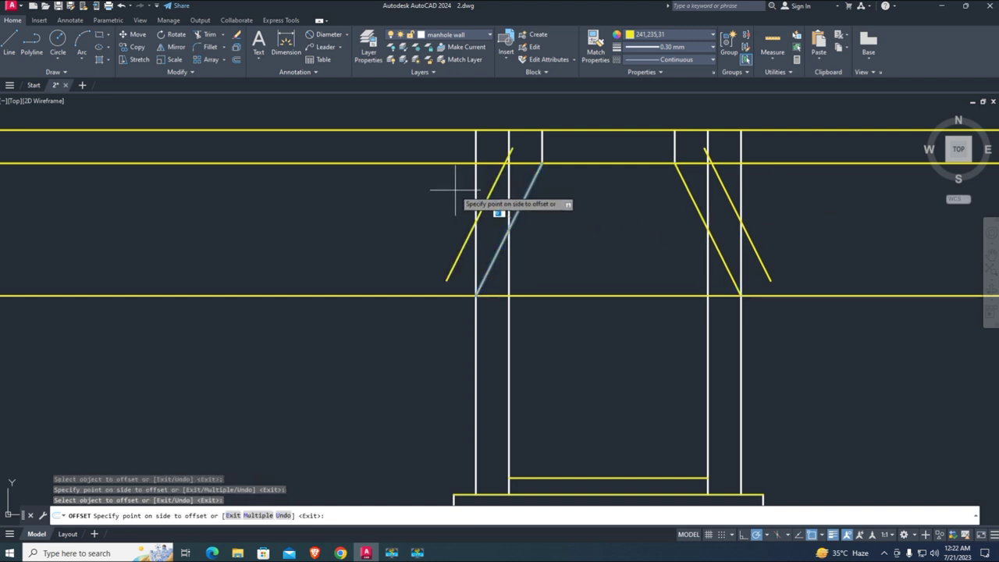
left_click(455, 190)
middle_click_drag(658, 234, 582, 236)
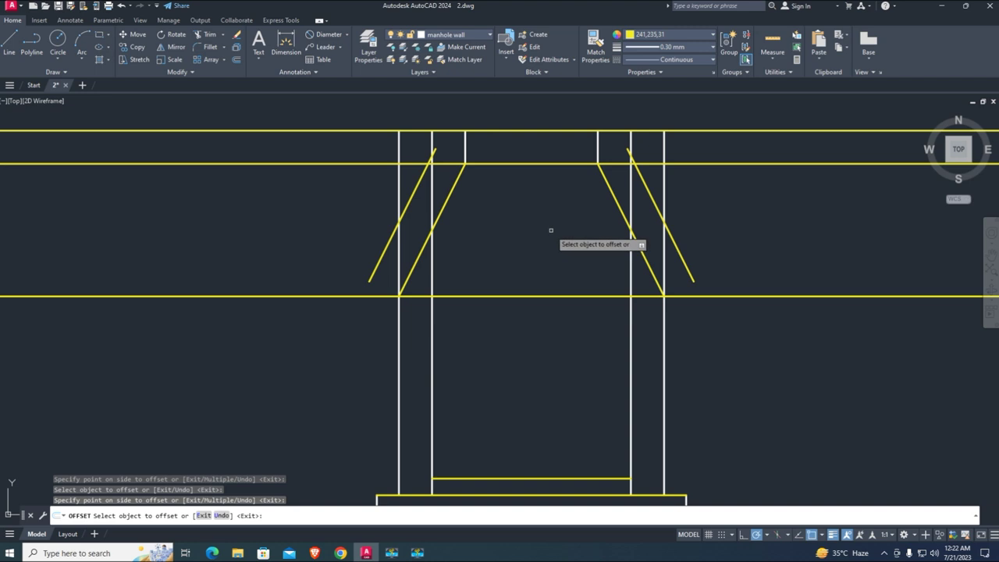
middle_click_drag(507, 211, 526, 230)
key("Escape")
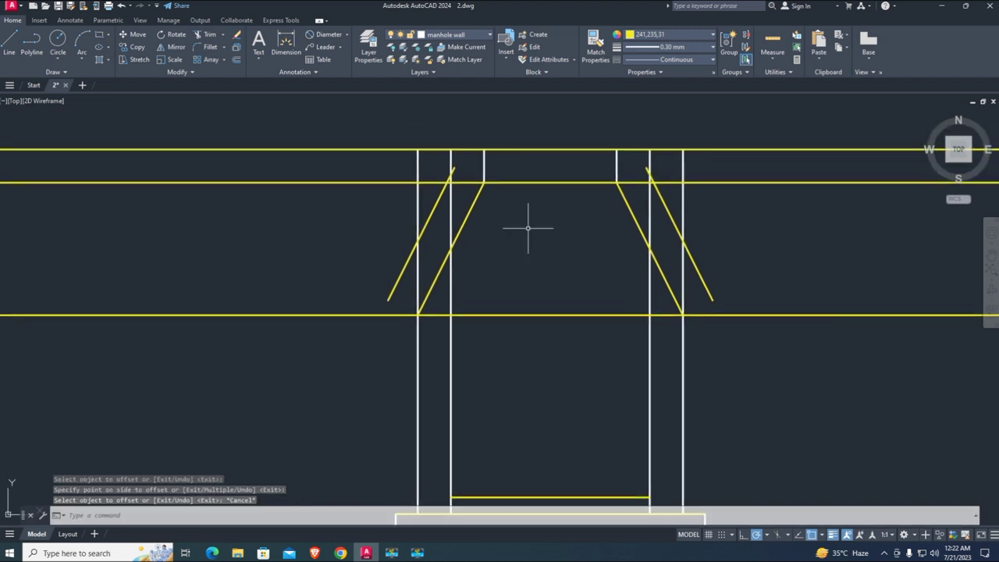
Step: Trim the horizontal lines extending left of the left outer wall
type("tr")
key("Return")
left_click(418, 164)
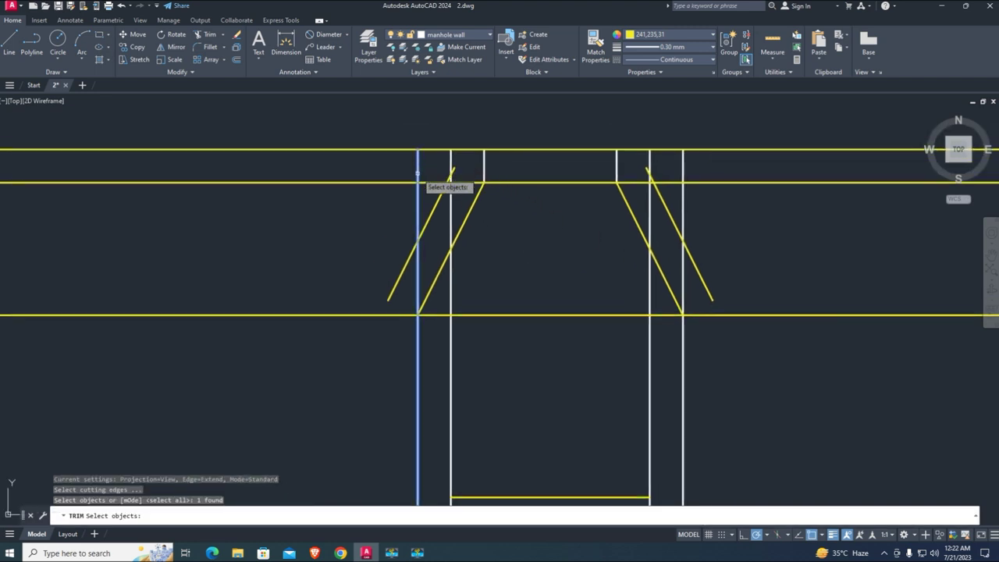
key("Return")
left_click(350, 334)
left_click(339, 130)
key("Escape")
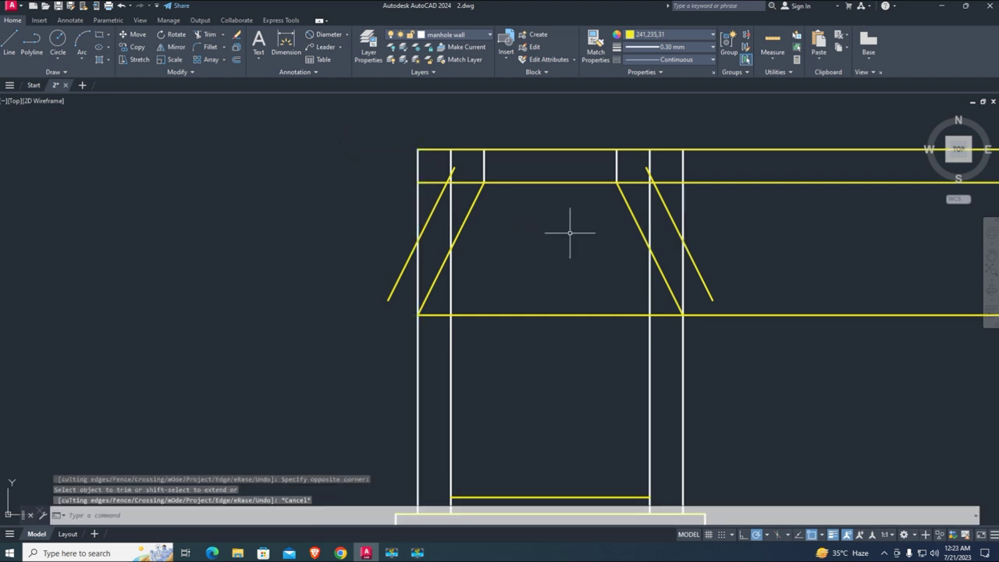
type("TR")
Step: Trim the top and lower horizontal lines extending right of the right outer wall
key("Return")
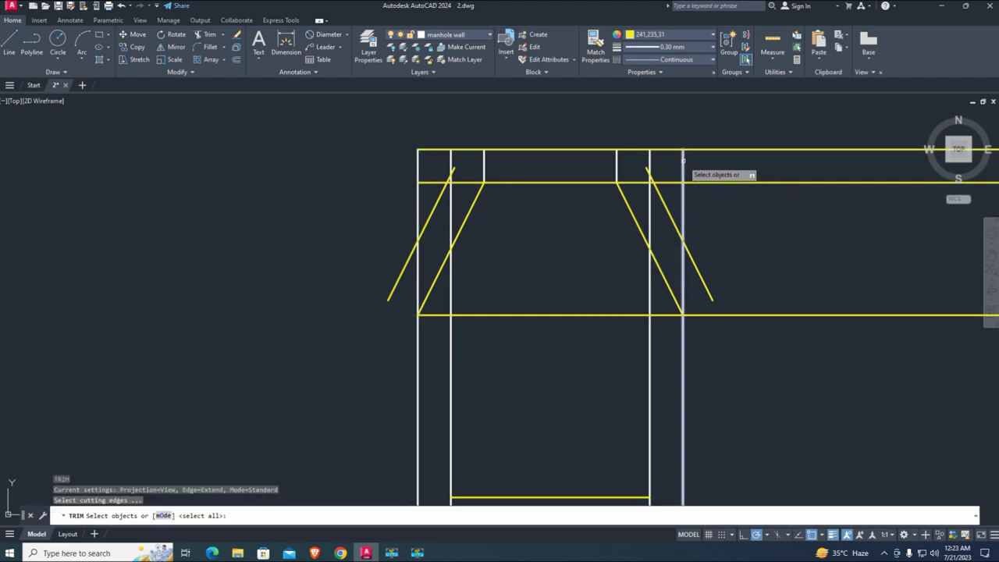
left_click(683, 171)
key("Return")
left_click(747, 256)
left_click(738, 123)
left_click(770, 328)
left_click(751, 282)
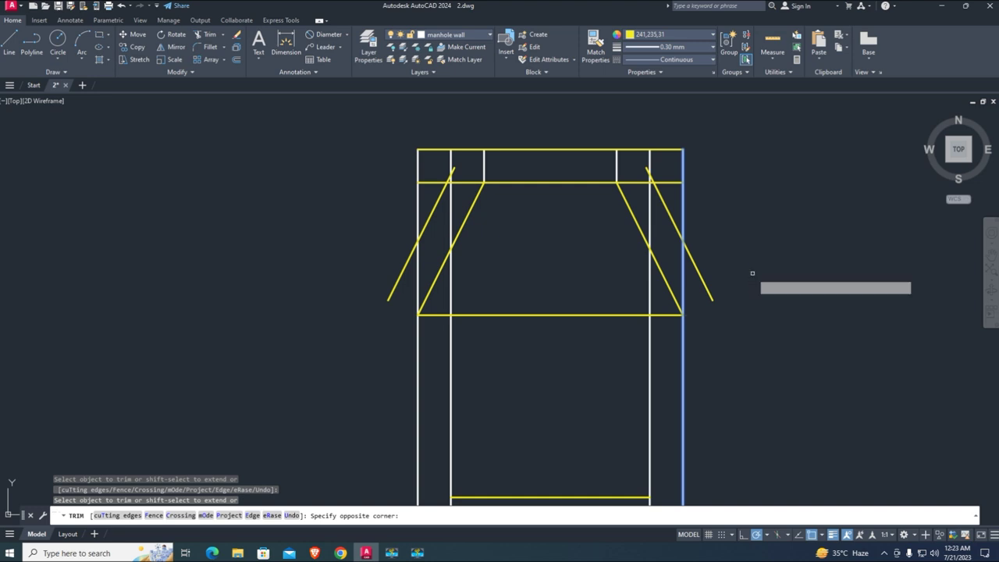
key("Escape")
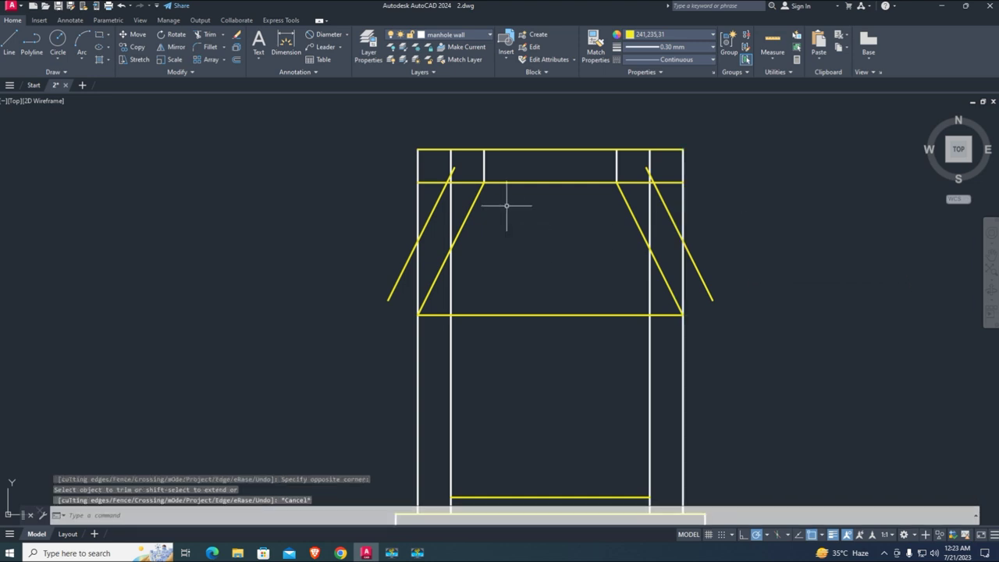
left_click(346, 34)
left_click(322, 50)
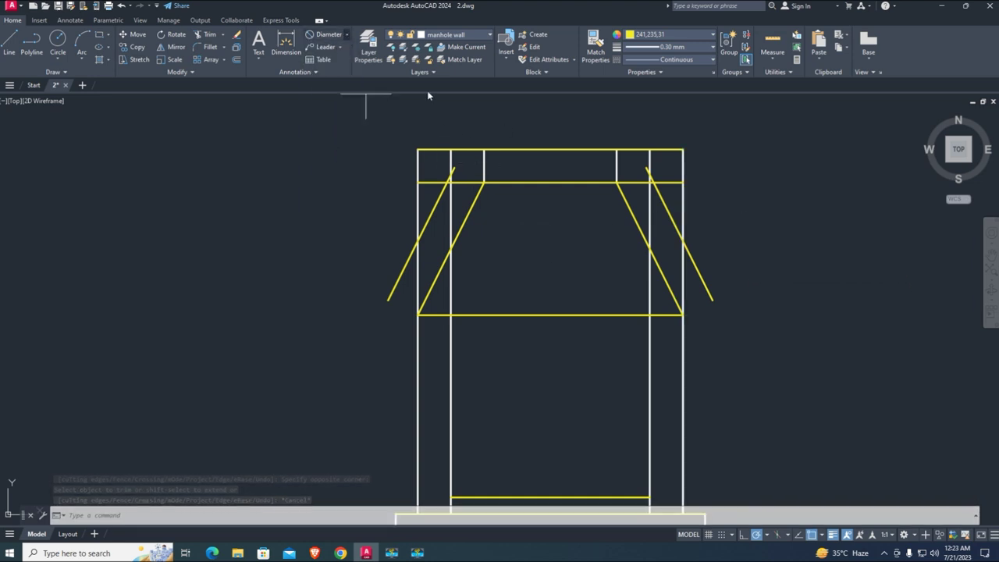
Step: Place a 3' linear dimension above the section between the inner wall top corners
left_click(451, 149)
left_click(649, 149)
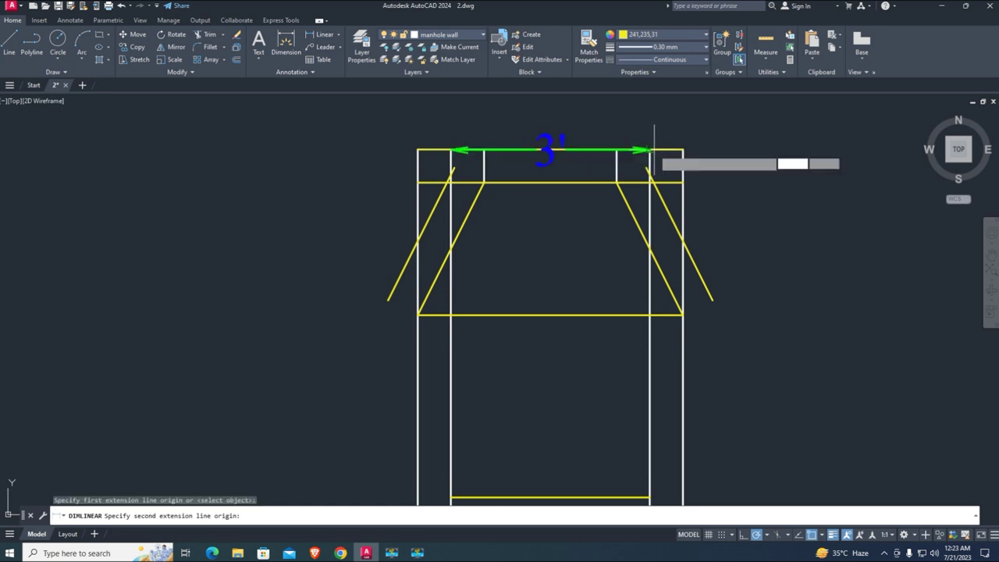
mouse_move(493, 197)
middle_mouse_down()
mouse_move(522, 210)
mouse_move(515, 196)
middle_mouse_up()
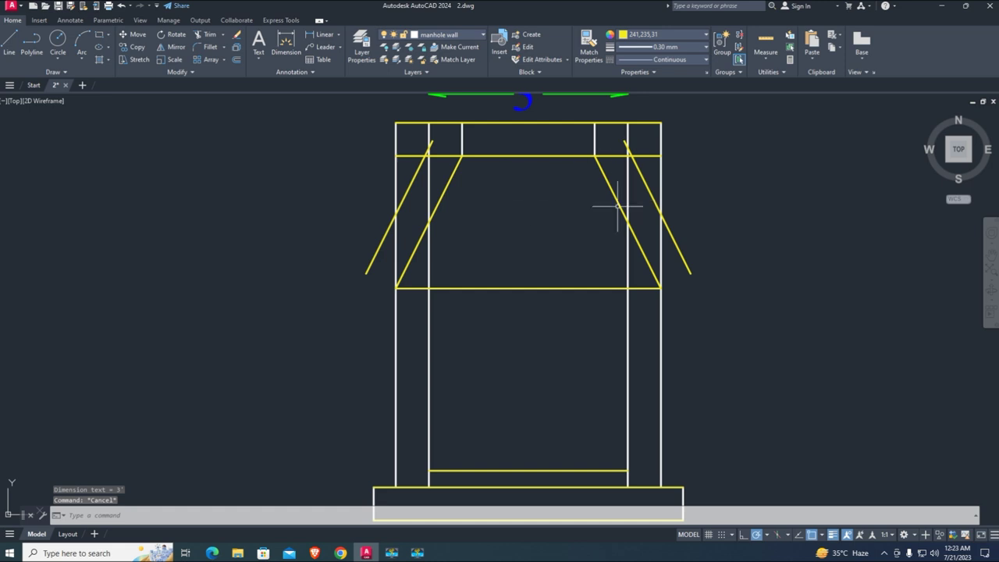
mouse_move(617, 207)
middle_mouse_down()
mouse_move(653, 188)
mouse_move(453, 179)
mouse_move(561, 212)
middle_mouse_up()
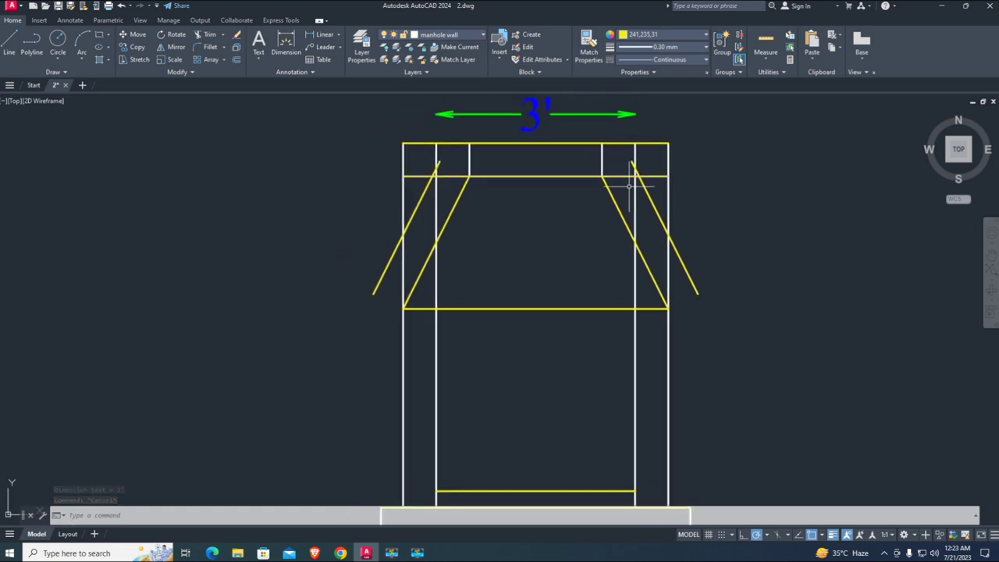
Step: Trim the wall tops and short segments above the slanted lines on both sides
type("tr")
key("Return")
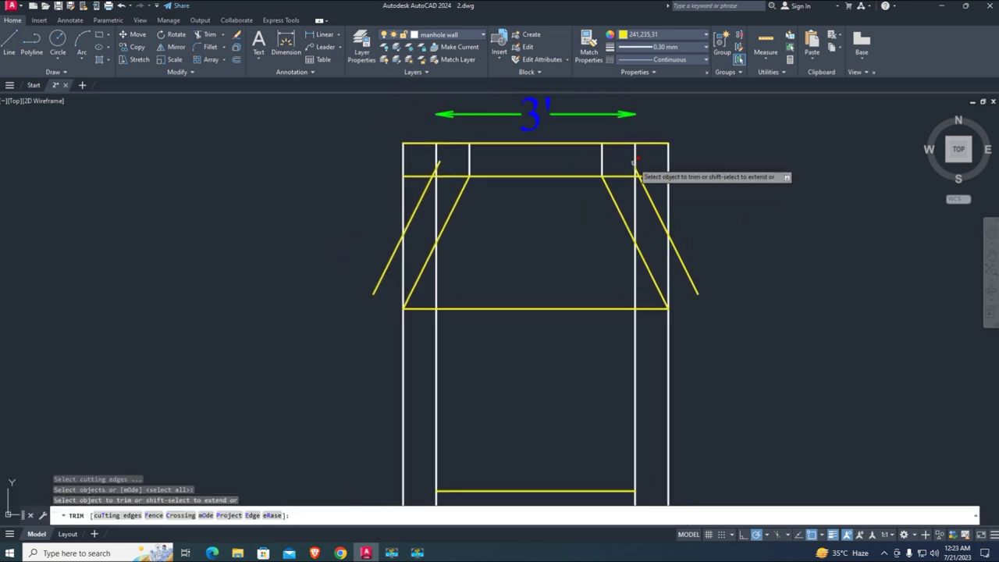
left_click(694, 167)
left_click(653, 139)
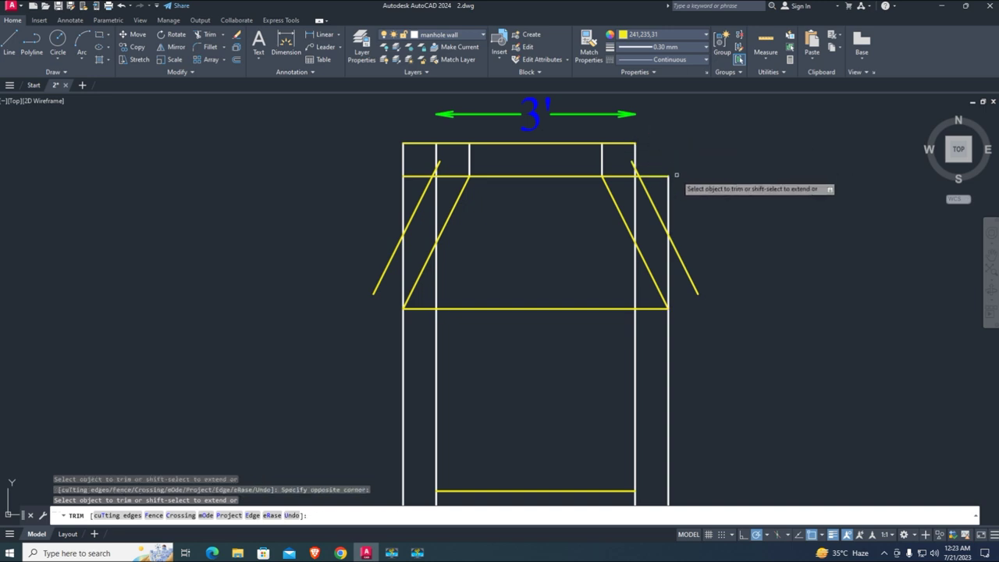
left_click(420, 143)
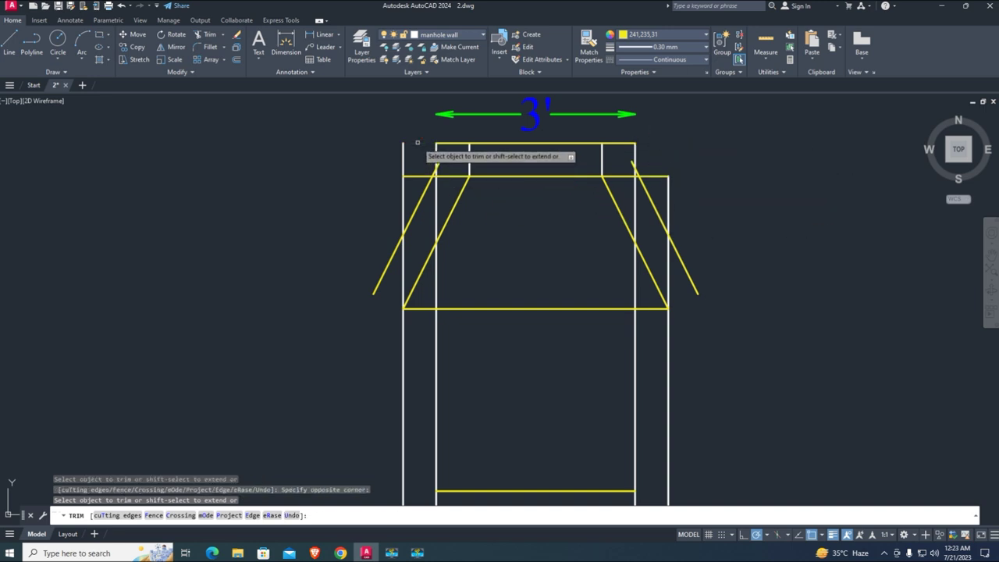
left_click(410, 175)
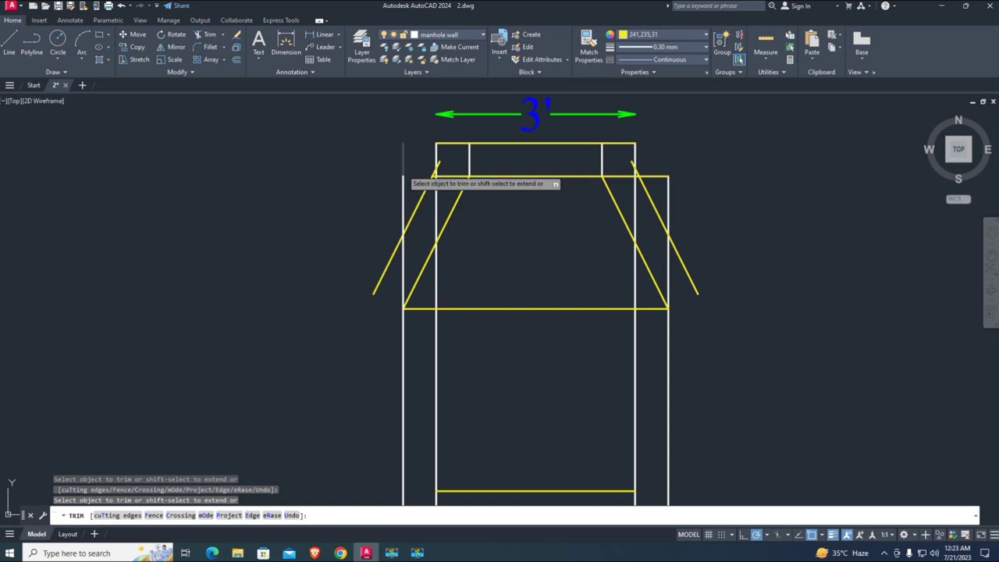
left_click(478, 235)
left_click(373, 163)
left_click(685, 207)
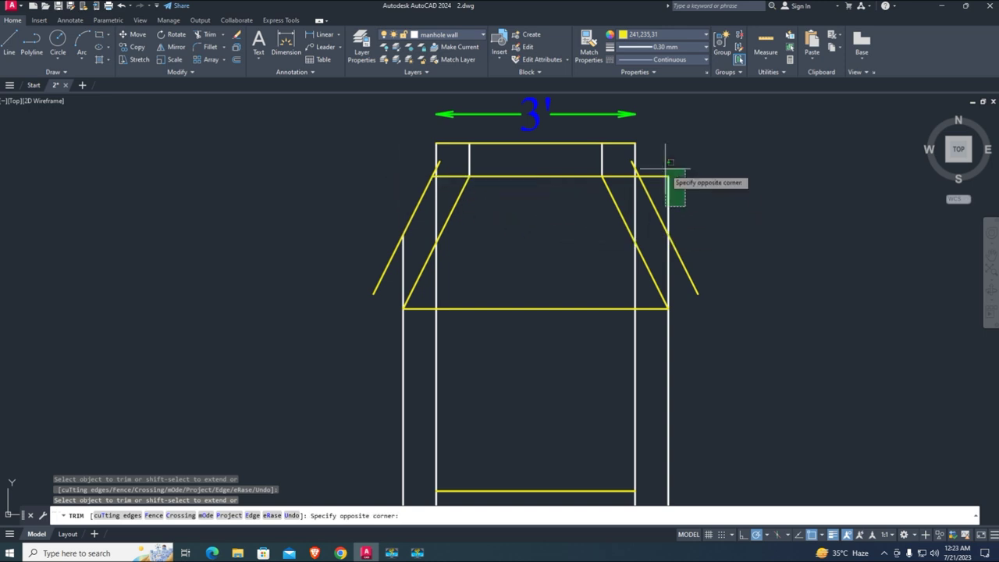
left_click(668, 163)
key("Return")
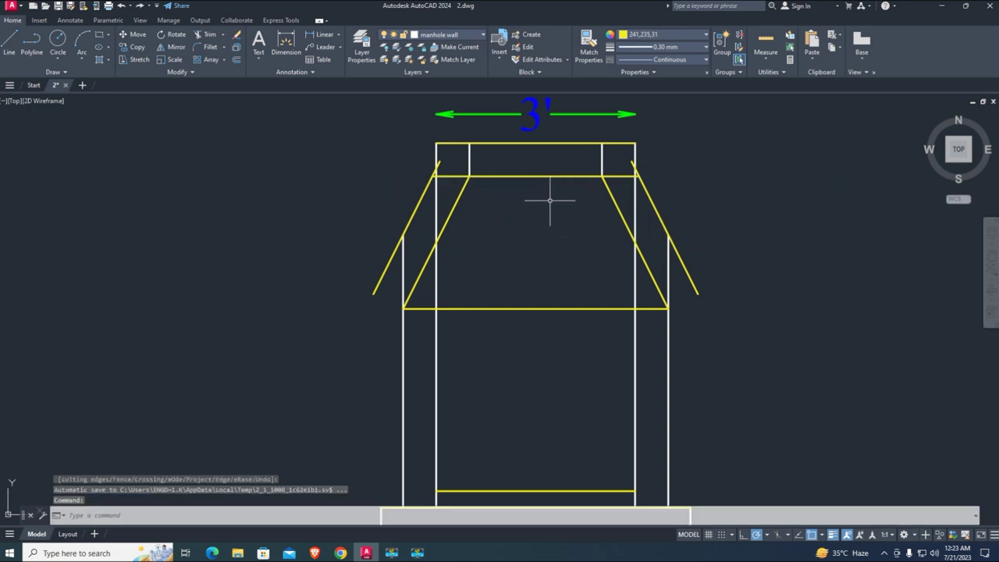
middle_click_drag(550, 201, 535, 201)
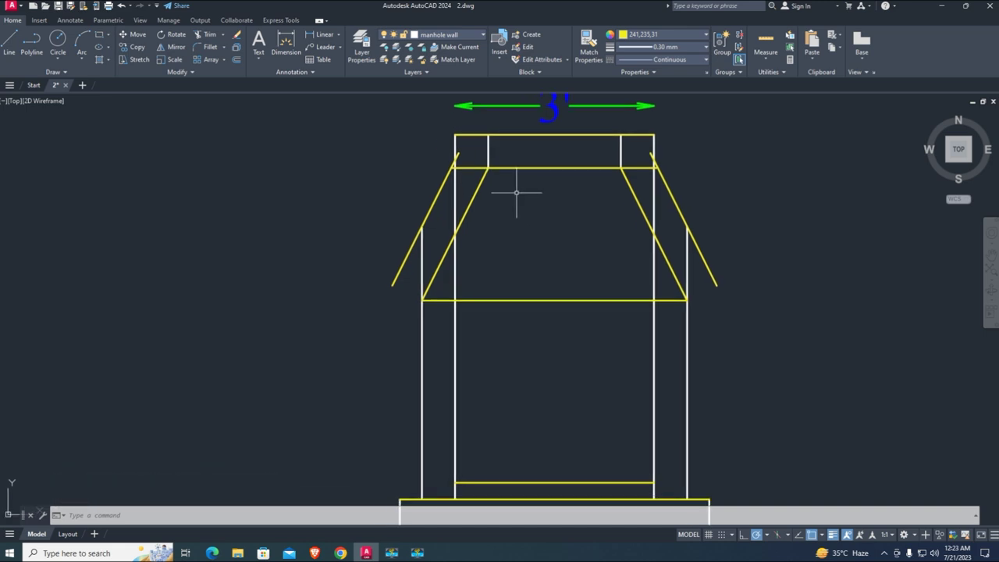
Step: Erase the stray right and left diagonal offset lines beside the cone
left_click(691, 201)
left_click(670, 168)
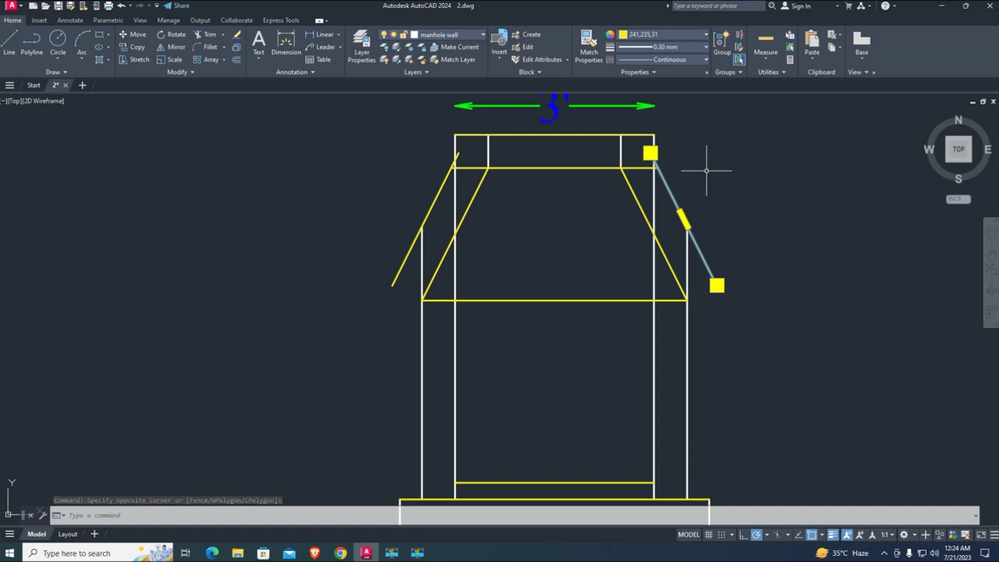
key("Delete")
left_click(446, 209)
left_click(422, 193)
key("Delete")
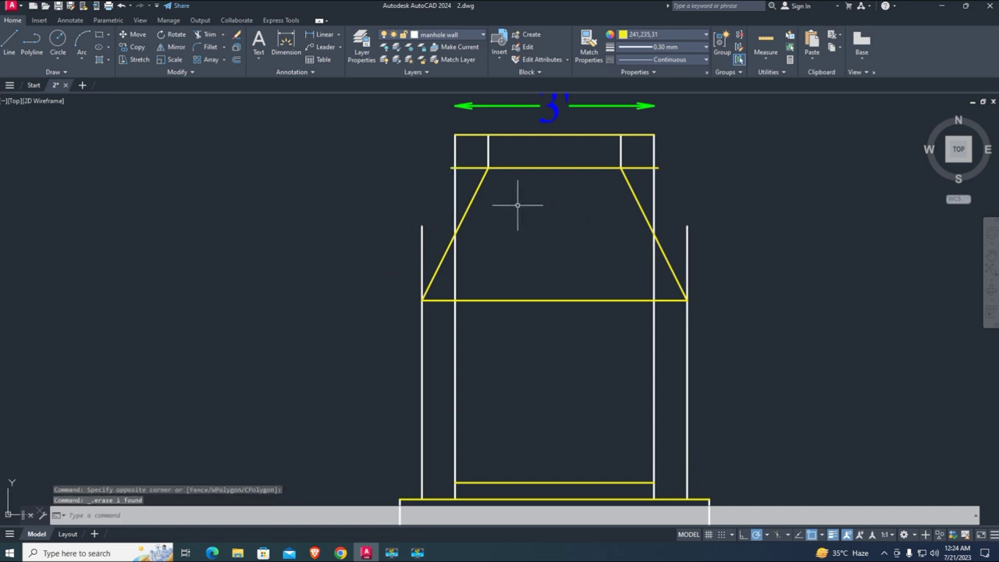
mouse_move(517, 205)
middle_mouse_down()
mouse_move(508, 189)
mouse_move(534, 199)
mouse_move(505, 204)
middle_mouse_up()
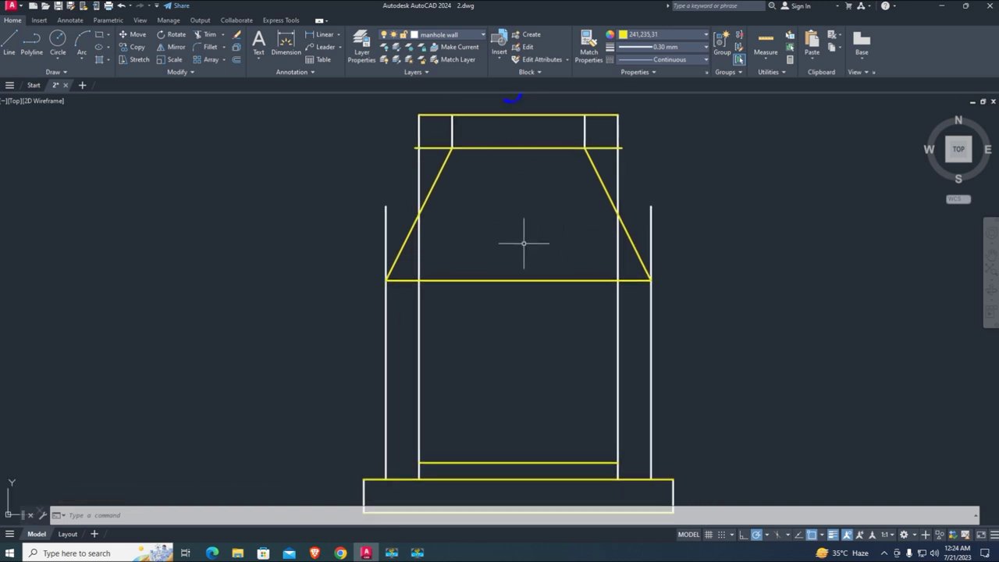
middle_click_drag(513, 244, 516, 235)
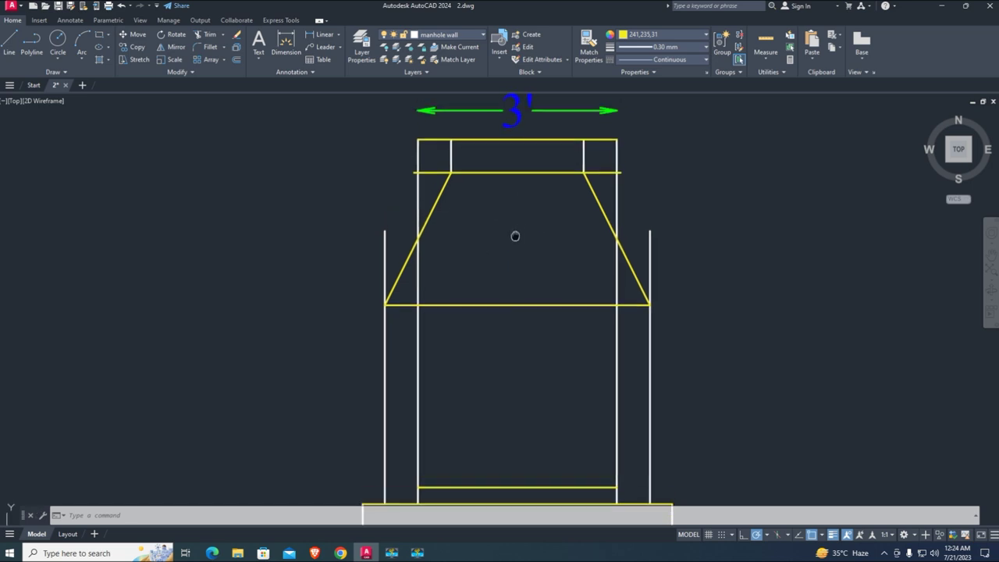
scroll(488, 216, "up", 2)
middle_click_drag(467, 187, 491, 220)
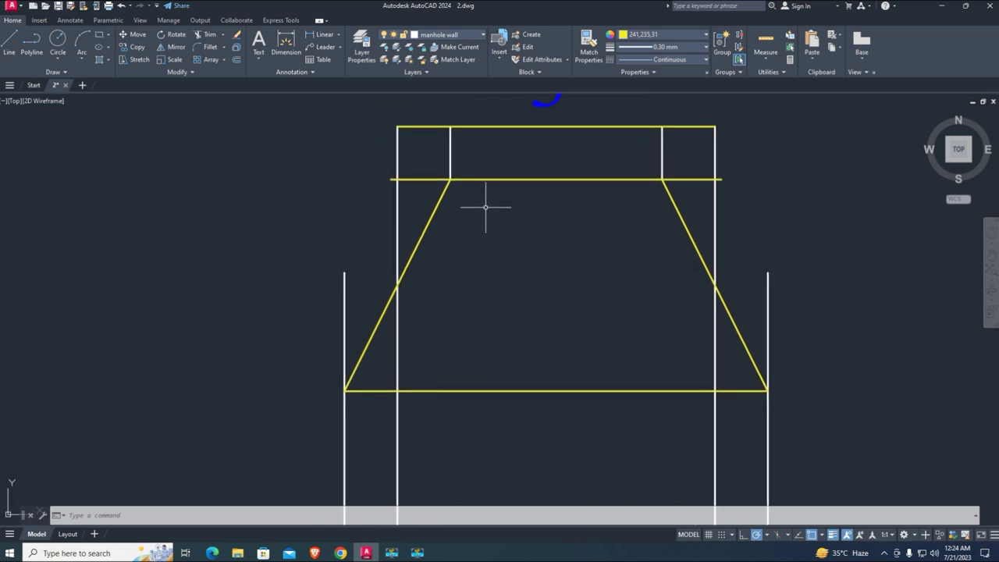
Step: Trim the right and left overhangs of the top yellow line using crossing windows
type("tr")
key("Return")
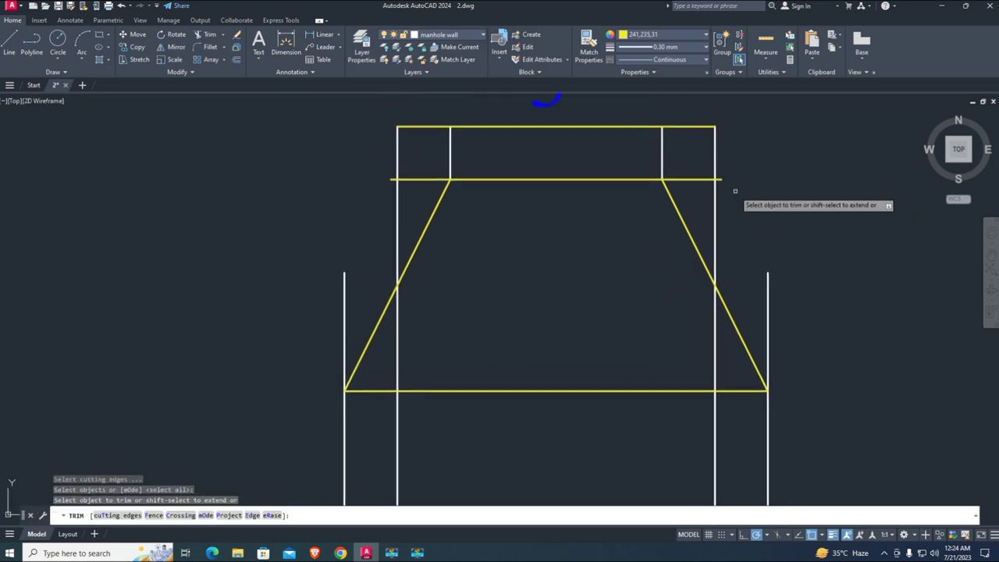
scroll(734, 193, "up", 2)
left_click(734, 193)
left_click(699, 137)
scroll(144, 164, "up", 2)
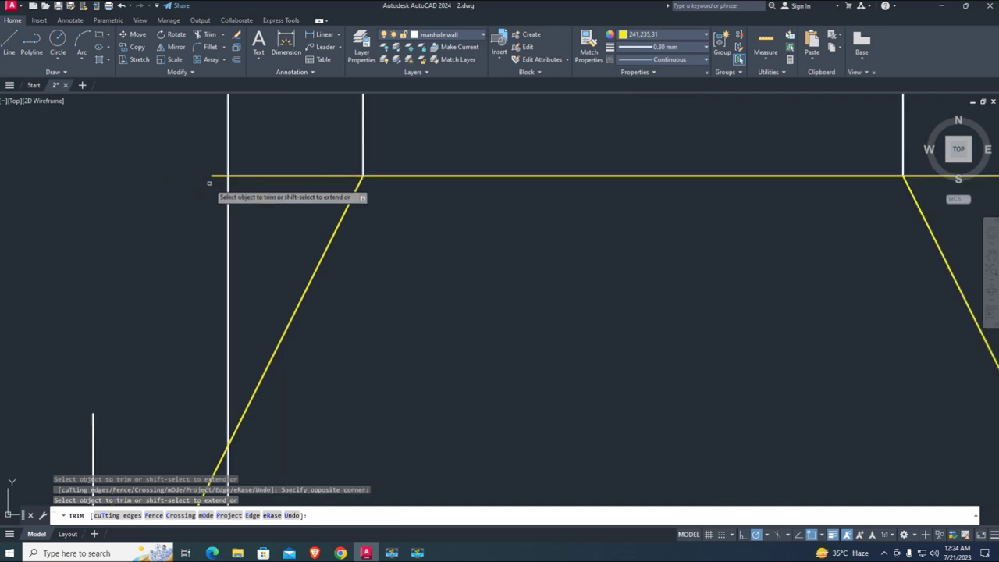
left_click(222, 185)
left_click(201, 144)
scroll(211, 178, "down", 2)
middle_click_drag(222, 194, 301, 196)
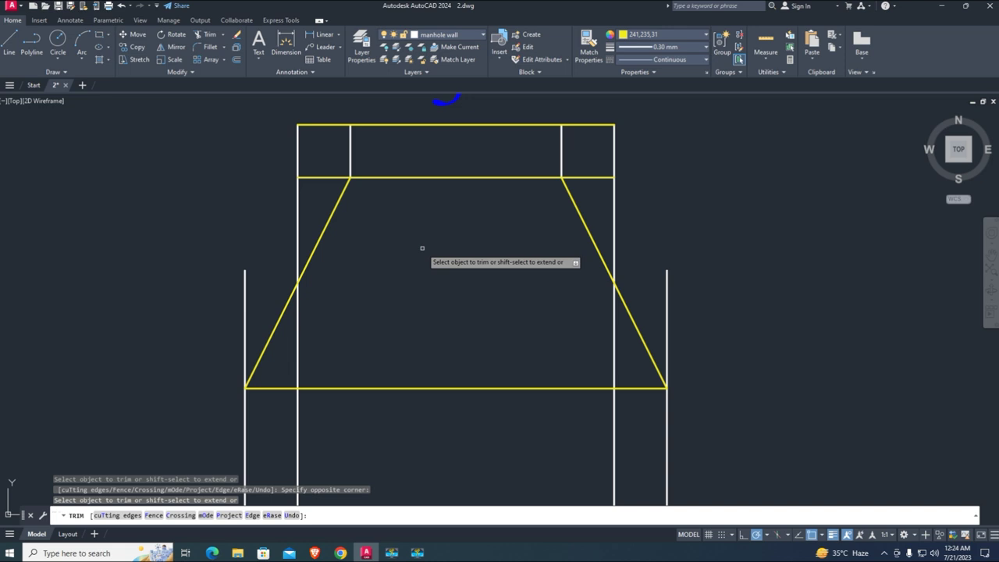
middle_click_drag(428, 260, 467, 274)
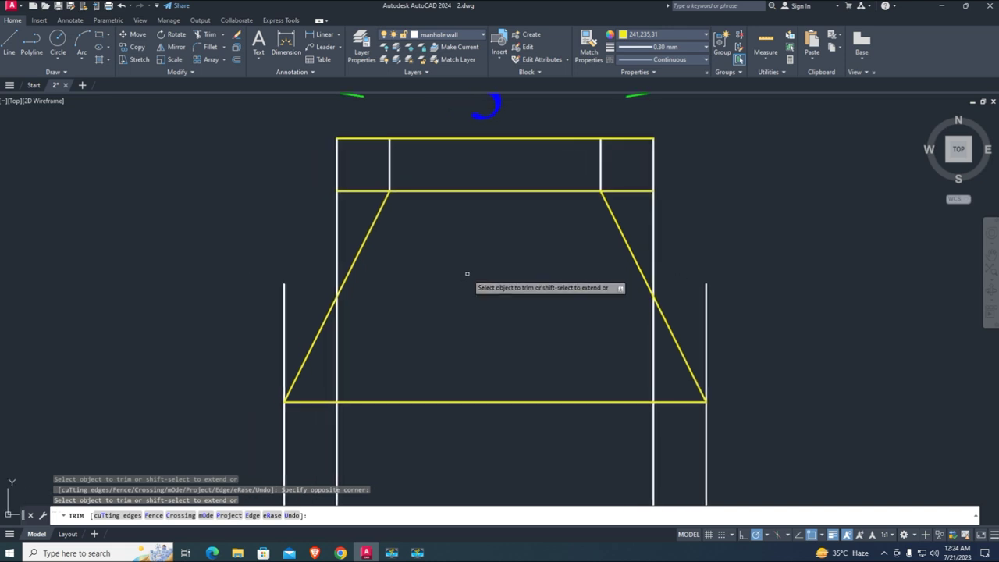
key("Return")
mouse_move(475, 284)
middle_mouse_down()
mouse_move(461, 260)
mouse_move(495, 274)
middle_mouse_up()
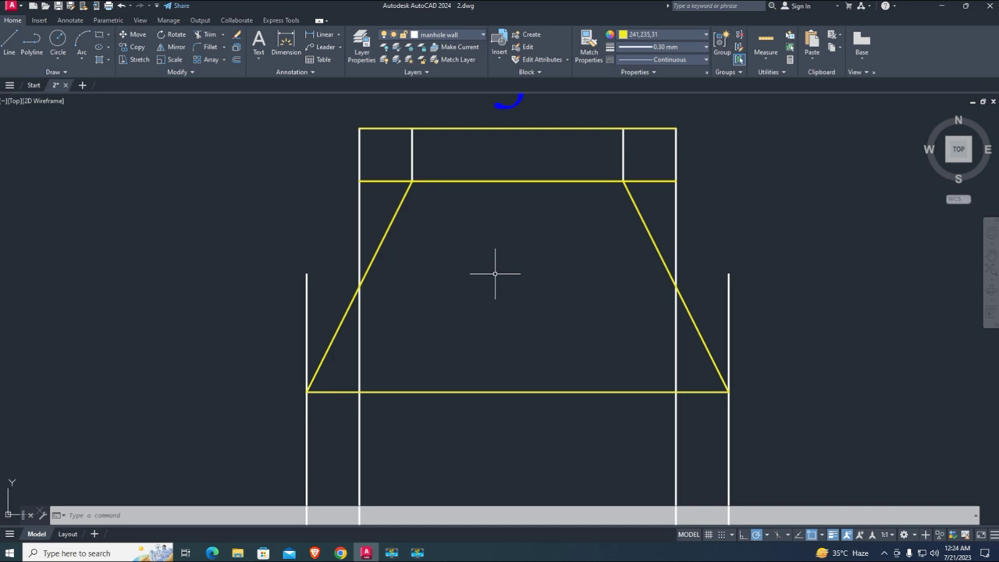
Step: Offset both slanted cone lines 6 inches inward to give the cone walls thickness
type("o")
key("Return")
type("6")
key("Return")
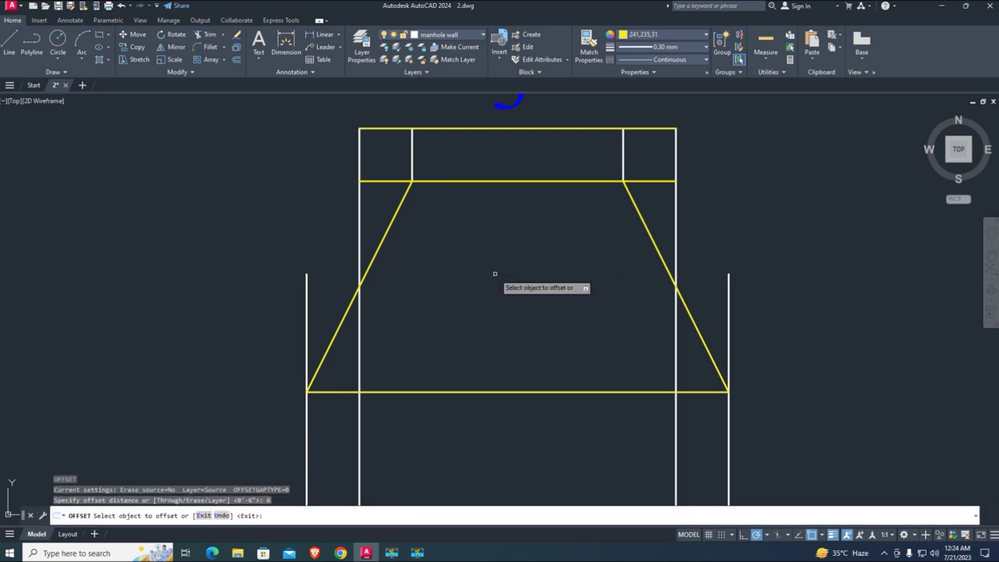
left_click(648, 230)
left_click(594, 260)
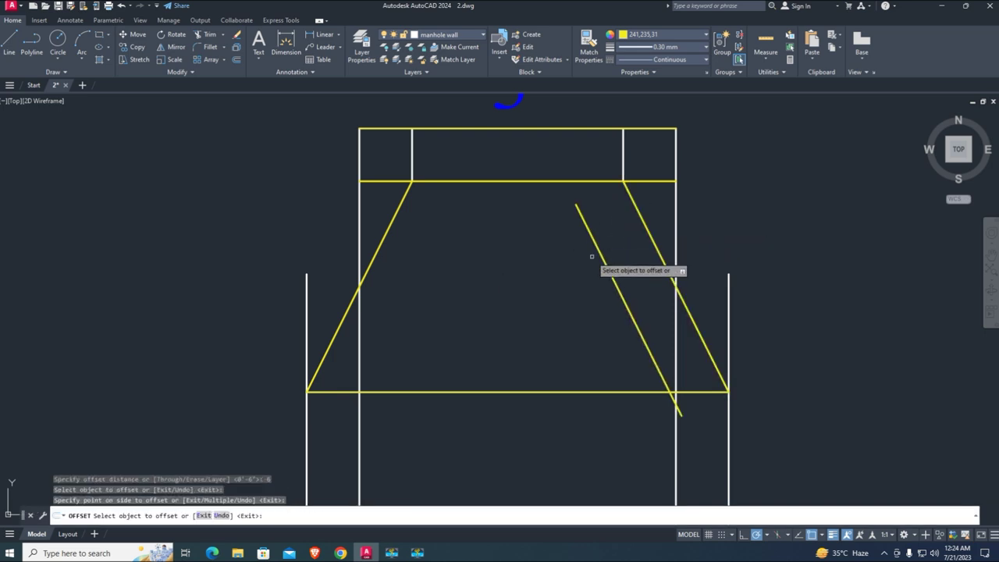
left_click(375, 254)
left_click(465, 291)
middle_click_drag(470, 295, 533, 287)
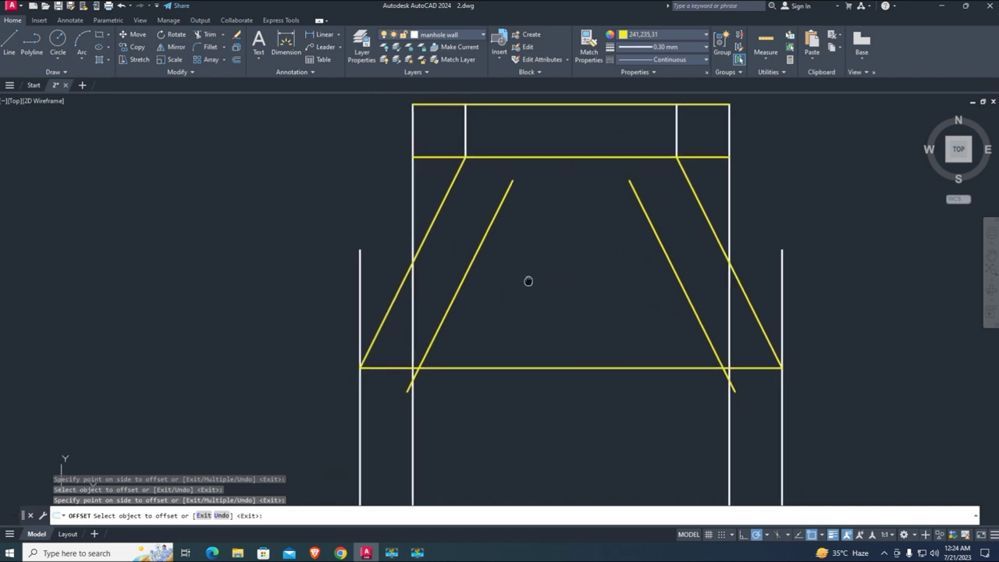
key("Escape")
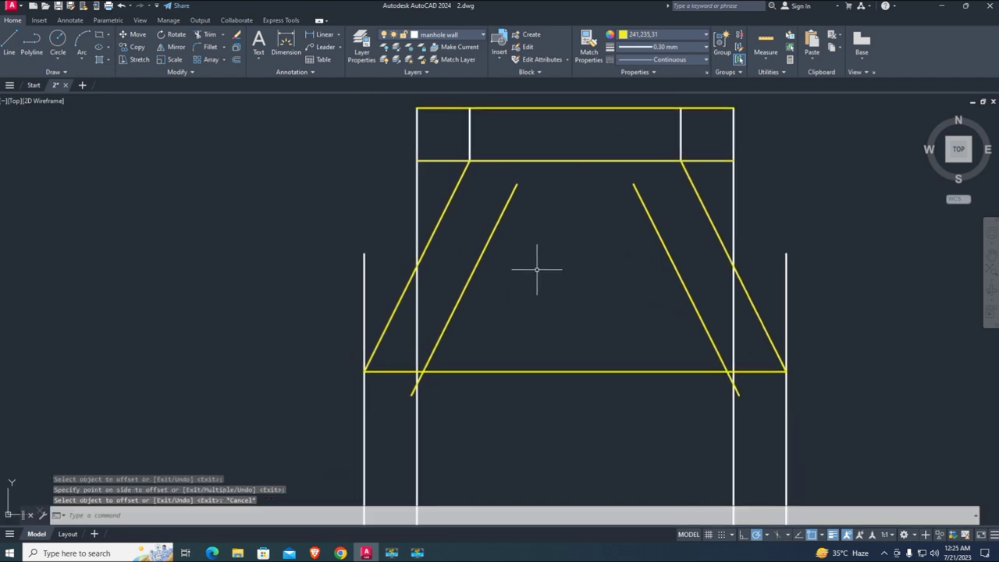
middle_click_drag(531, 262, 526, 261)
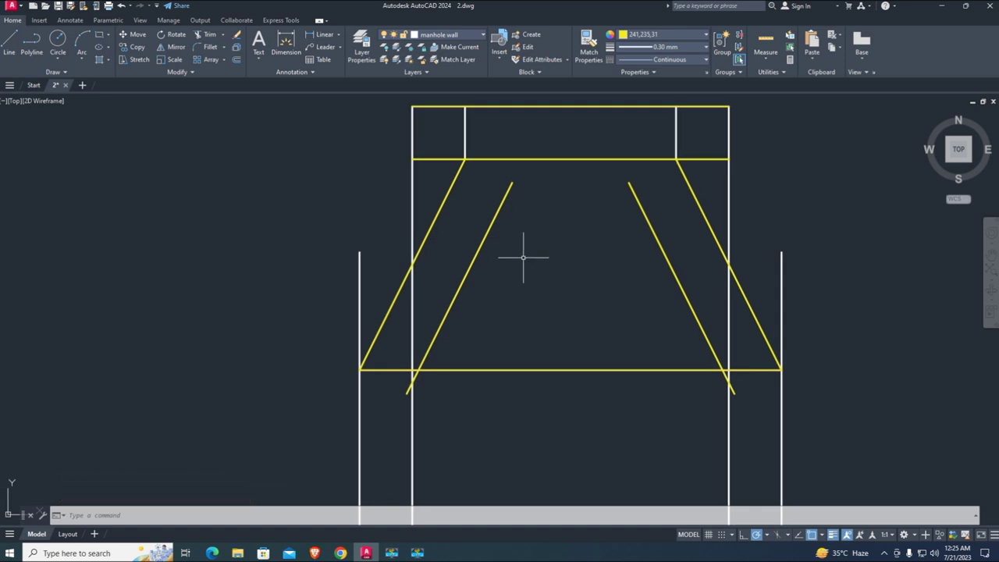
Step: Trim the right wall line above the base line and the slanted line's tail below it
type("r")
key("Return")
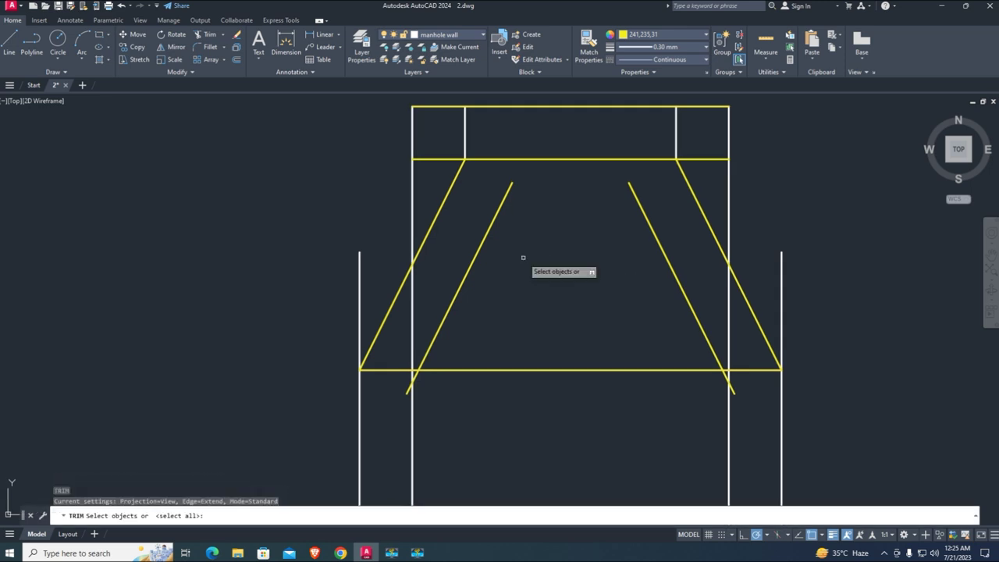
left_click(781, 377)
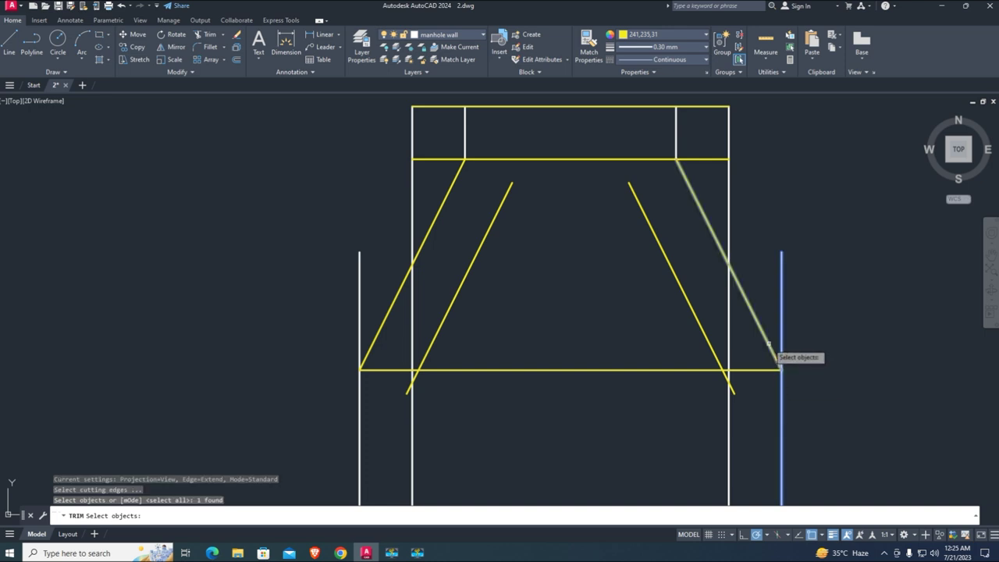
left_click(769, 344)
left_click(768, 344, "shift")
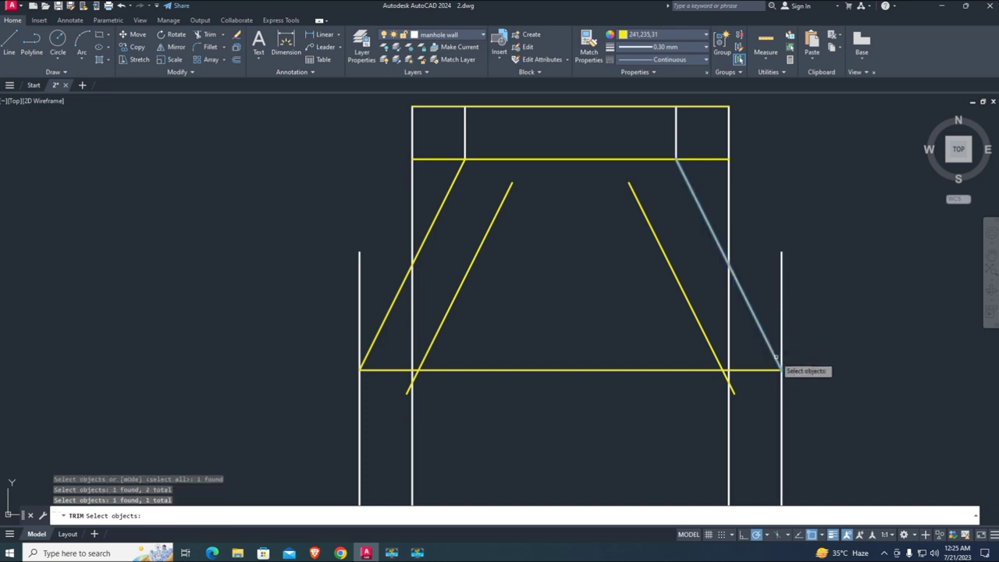
left_click(776, 388)
left_click(785, 371)
key("Escape")
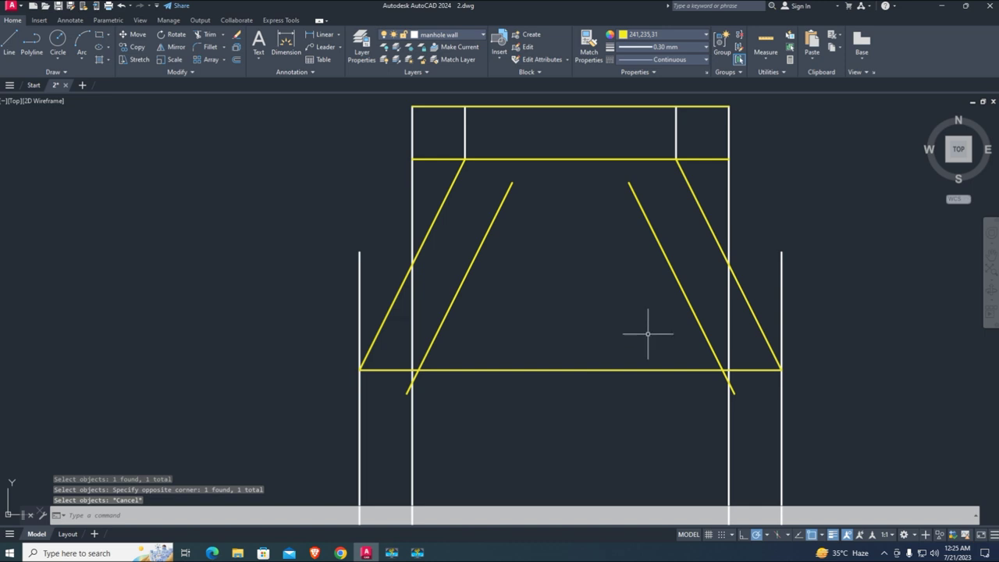
key("Return")
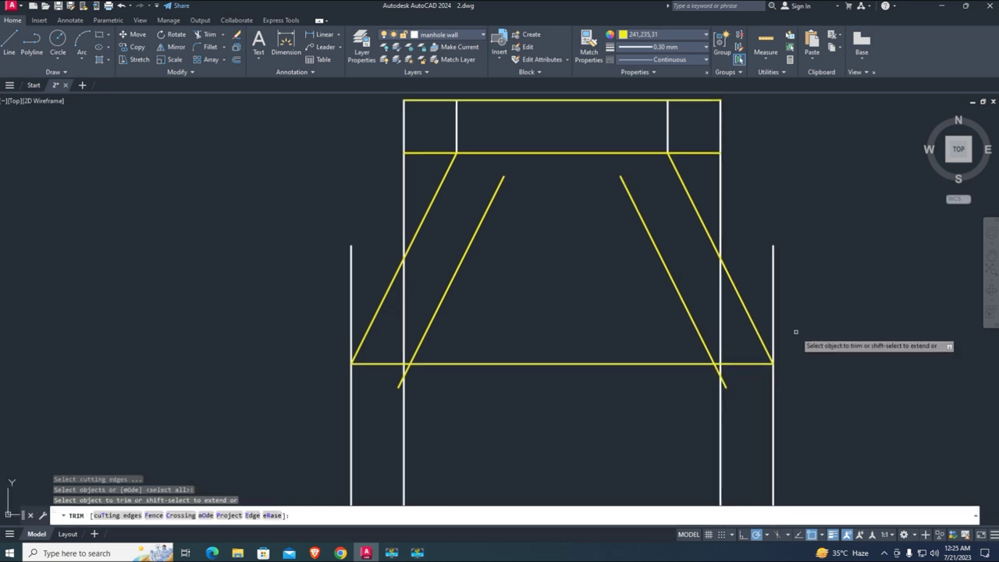
left_click(797, 332)
left_click(770, 249)
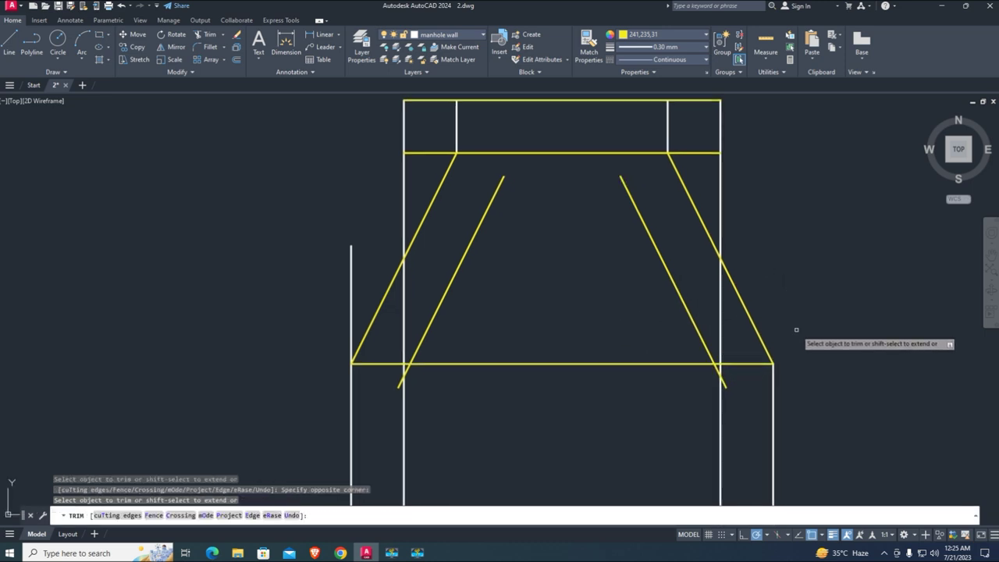
left_click(723, 383)
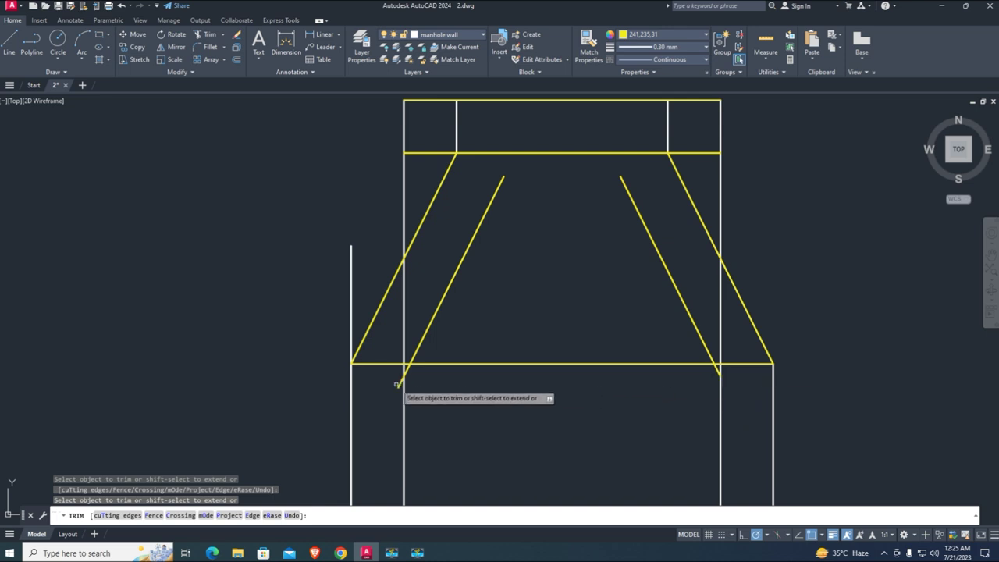
Step: Trim the bottom line's middle and right segments and the yellow piece between the wall lines
left_click(658, 400)
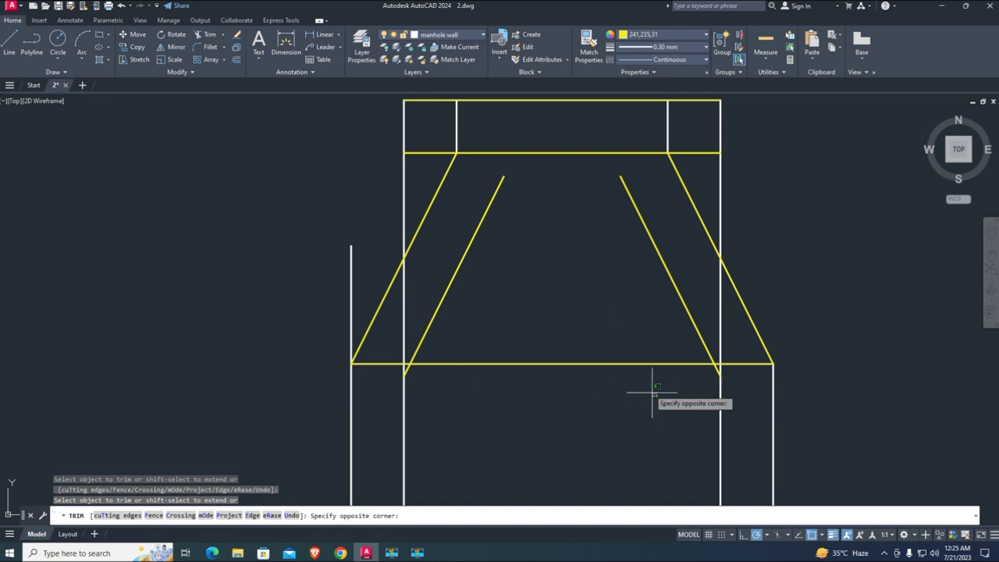
left_click(607, 335)
left_click(459, 396)
left_click(439, 344)
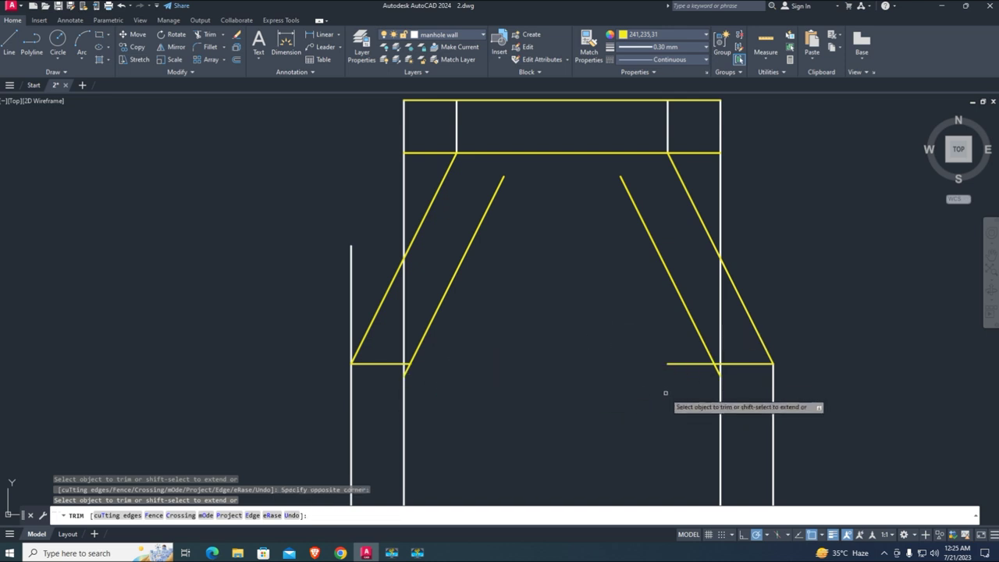
left_click(674, 363)
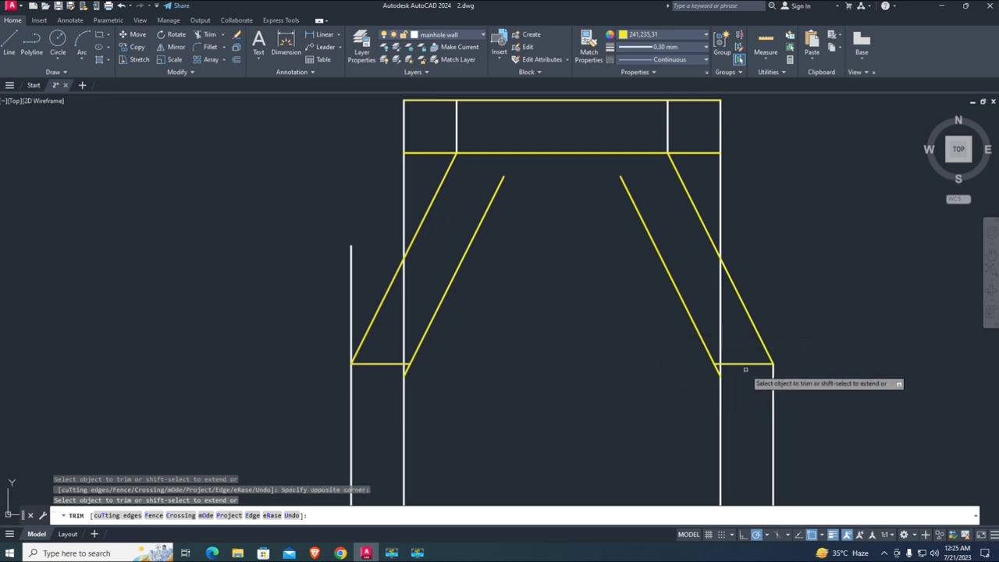
scroll(745, 370, "up", 4)
left_click(744, 368)
left_click(690, 342)
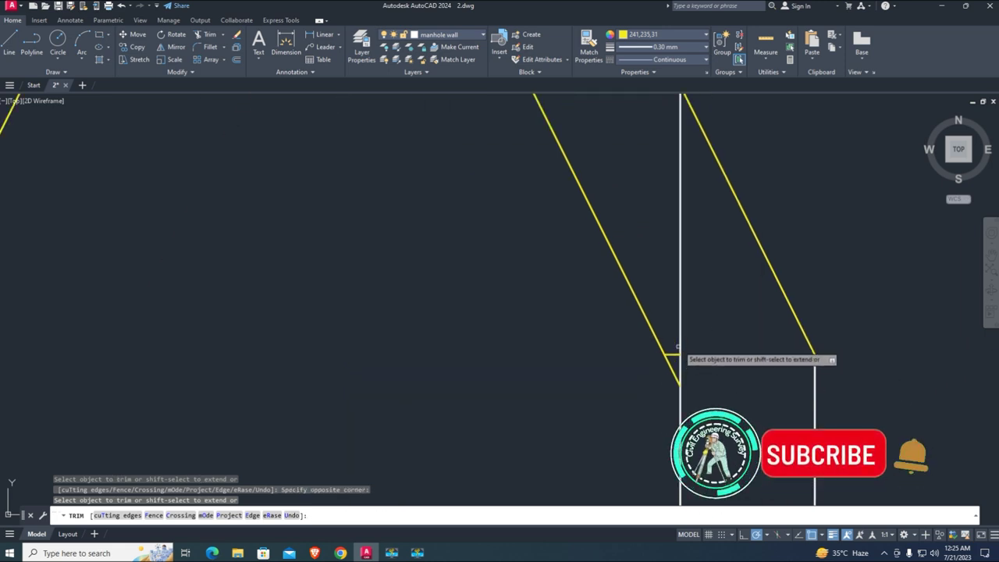
left_click(680, 345)
key("Escape")
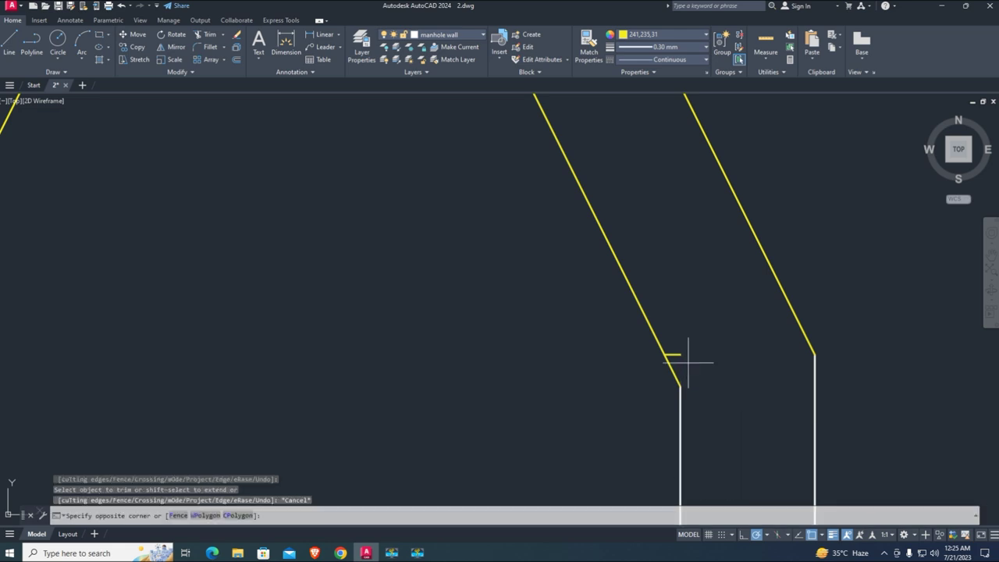
Step: Erase the small yellow stub left near the right wall
left_click(685, 361)
left_click(662, 345)
key("Delete")
scroll(694, 297, "down", 3)
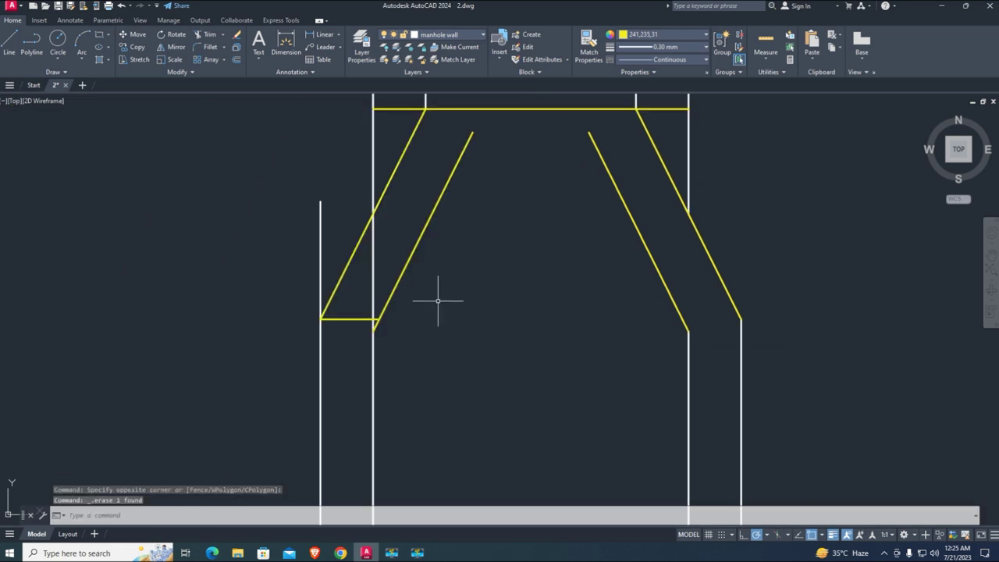
scroll(375, 311, "up", 4)
Step: Trim the left wall piece between the sloped lines and erase the leftover horizontal stub
type("tr")
key("Return")
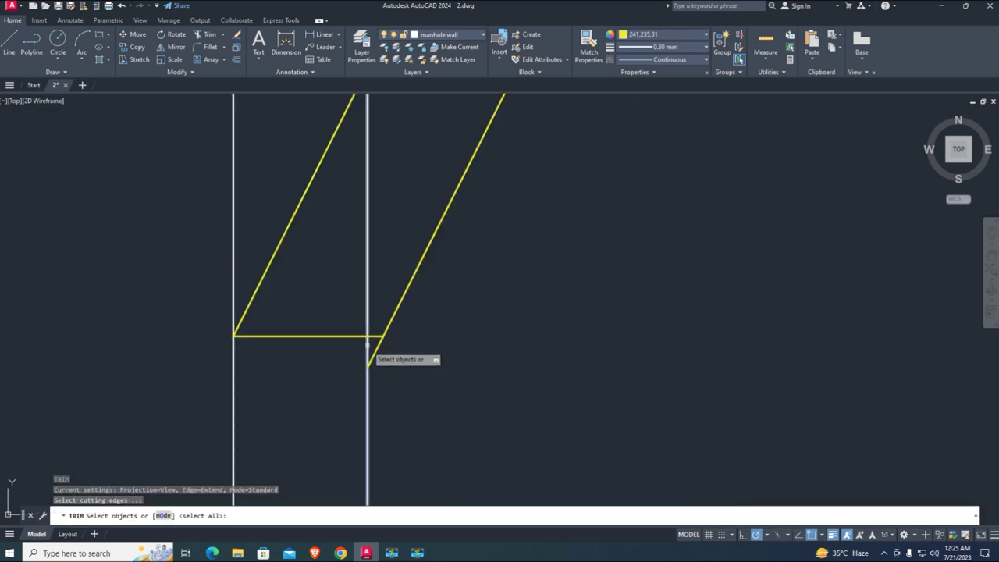
left_click(368, 342)
key("Escape")
type("tr")
key("Return")
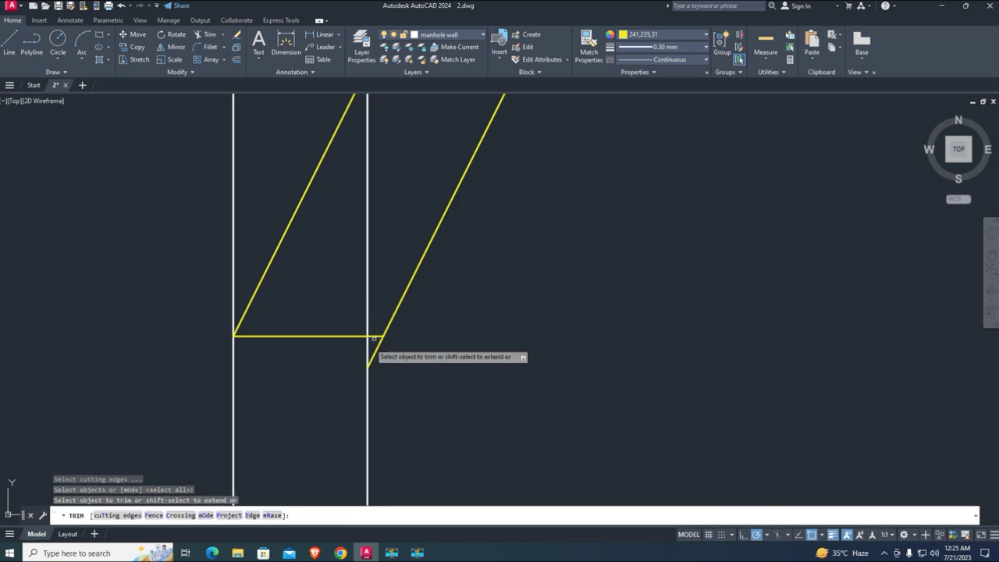
left_click(369, 353)
left_click(374, 335)
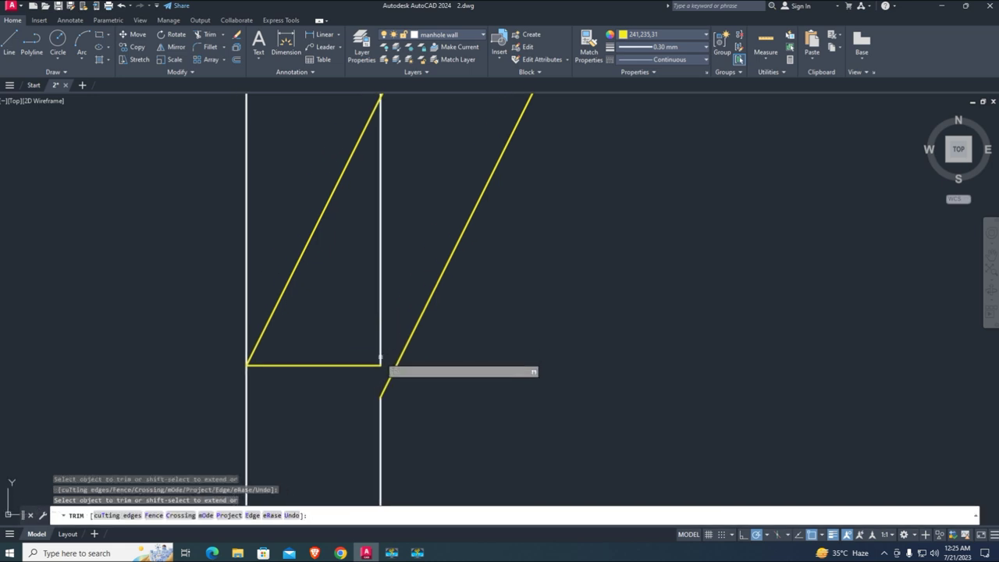
scroll(383, 351, "down", 2)
left_click(372, 293)
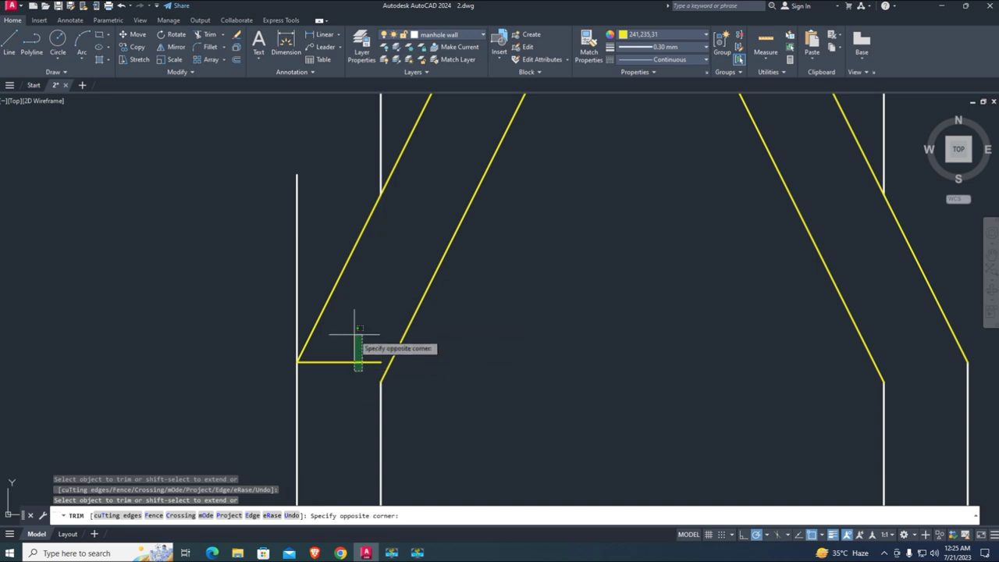
key("Escape")
left_click(356, 362)
key("Delete")
middle_click_drag(356, 359, 383, 390)
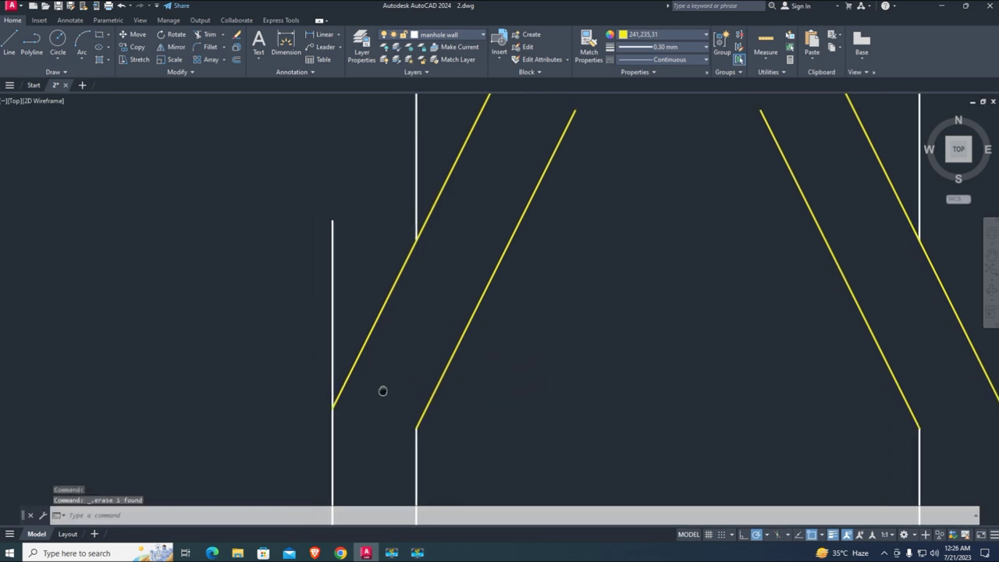
Step: Trim the upper white wall line and the top and bottom lines of both box compartments
type("tr")
key("Return")
left_click(362, 312)
left_click(301, 273)
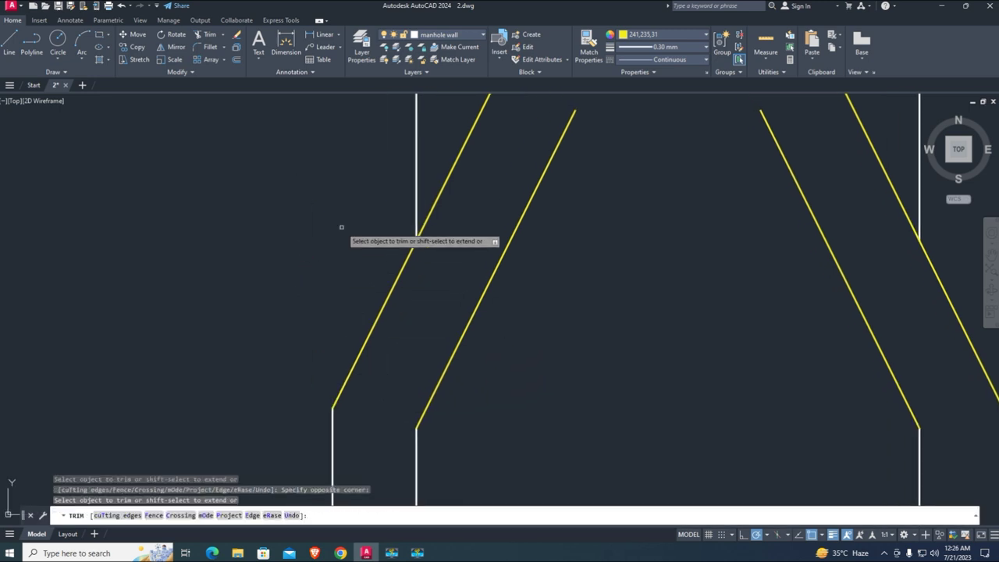
scroll(343, 226, "down", 3)
scroll(386, 234, "up", 4)
middle_click_drag(379, 212, 397, 290)
left_click(437, 262)
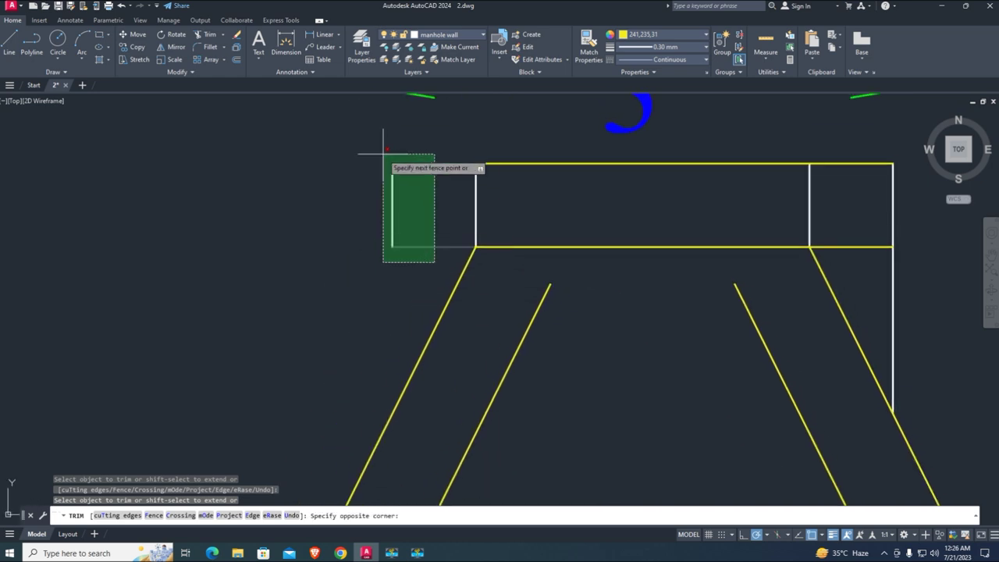
left_click(361, 131)
left_click(874, 257)
left_click(863, 159)
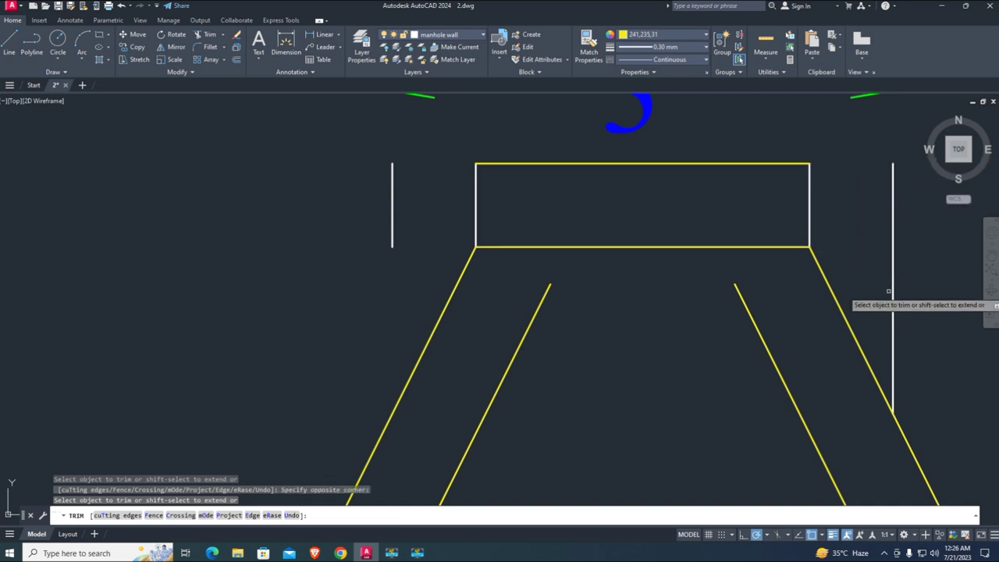
middle_click_drag(907, 311, 846, 268)
key("Escape")
left_click(906, 285)
Step: Erase the stray right vertical line and the short left vertical line
left_click(825, 204)
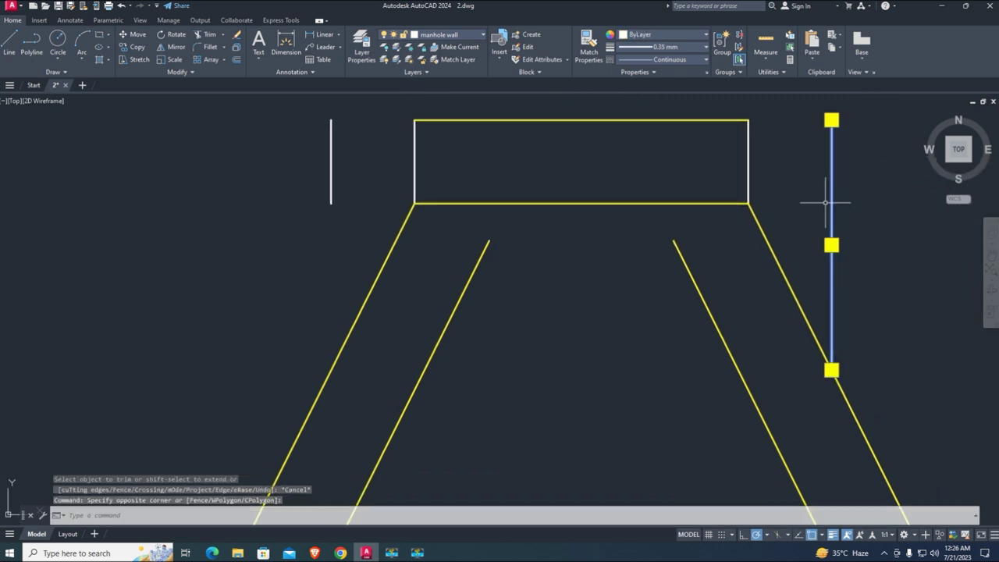
key("Delete")
left_click(341, 168)
left_click(322, 165)
key("Delete")
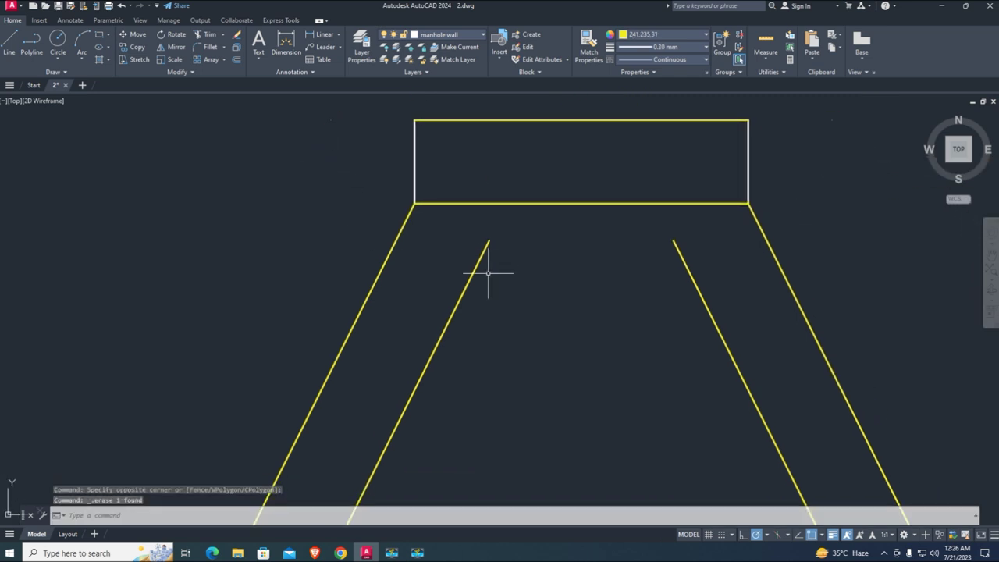
type("ex")
key("Return")
Step: Extend the inner cone line up to the rectangle's bottom edge, undoing a trial trim of that edge
left_click(473, 272)
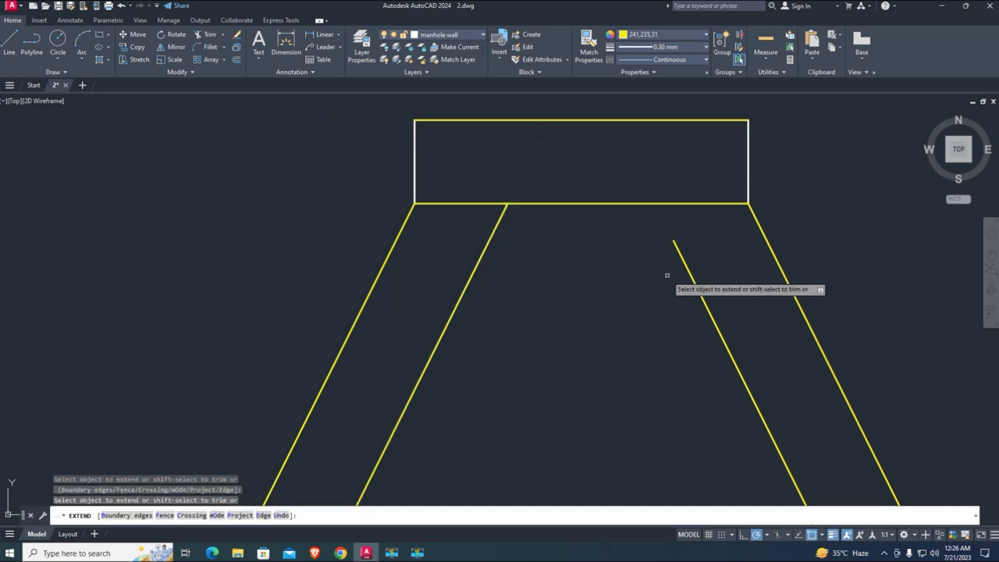
key("Escape")
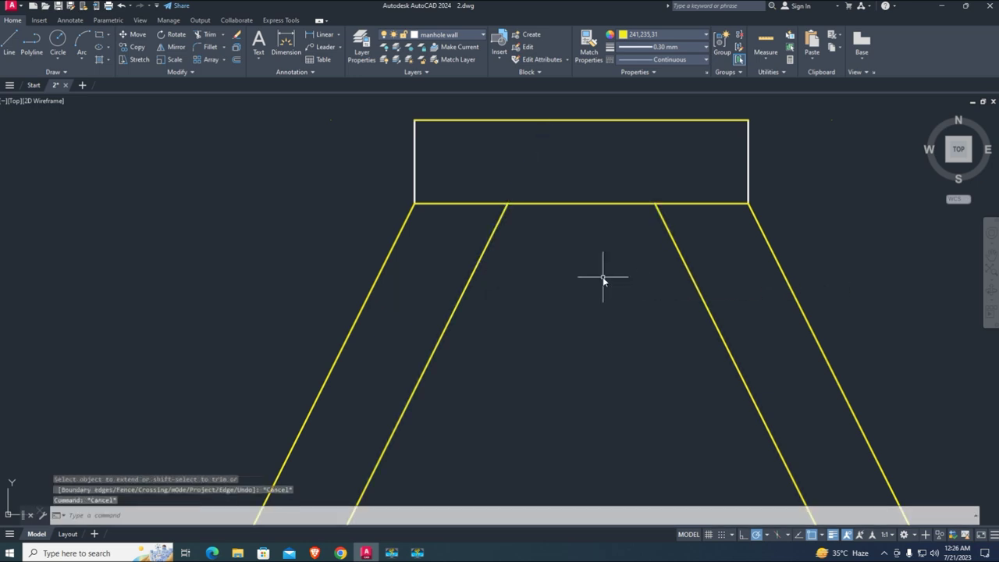
type("tr")
key("Return")
key("Return")
left_click(476, 203)
left_click(710, 203)
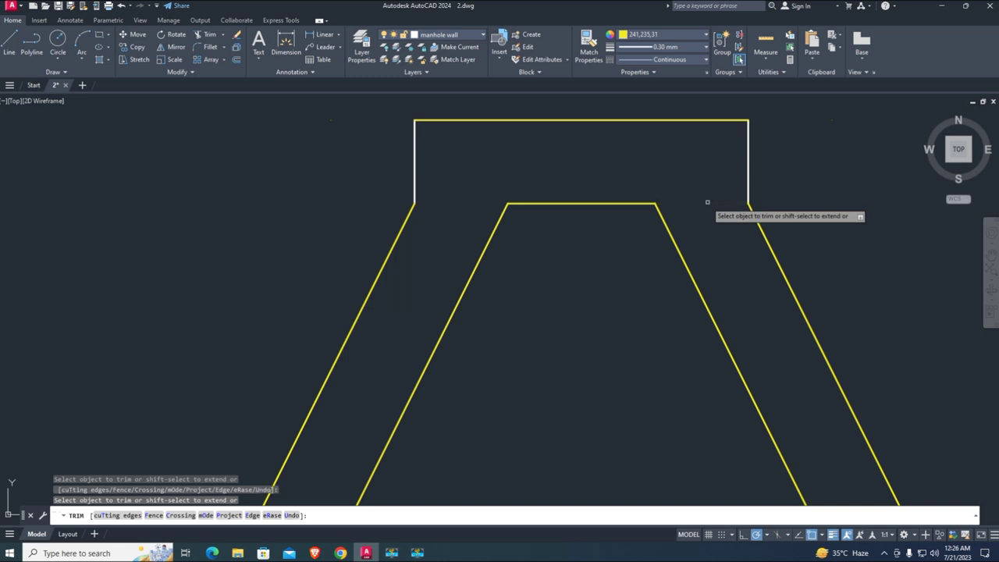
key("ctrl+z")
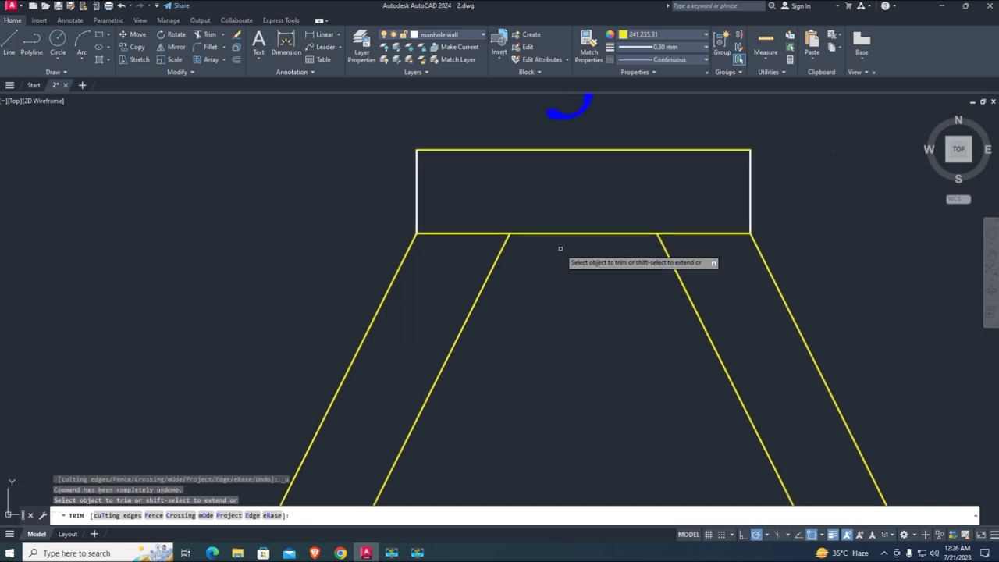
key("Escape")
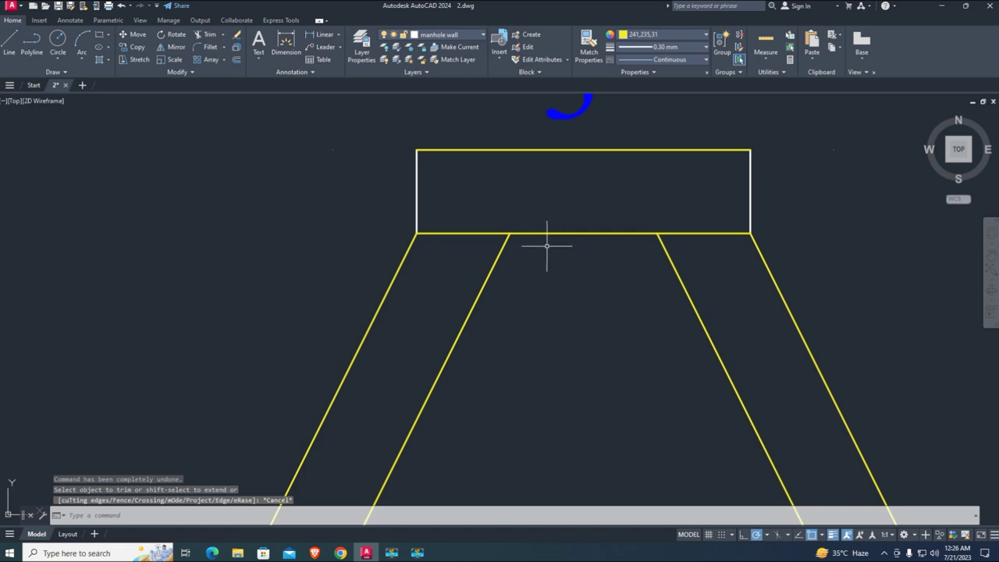
middle_click_drag(537, 252, 582, 245)
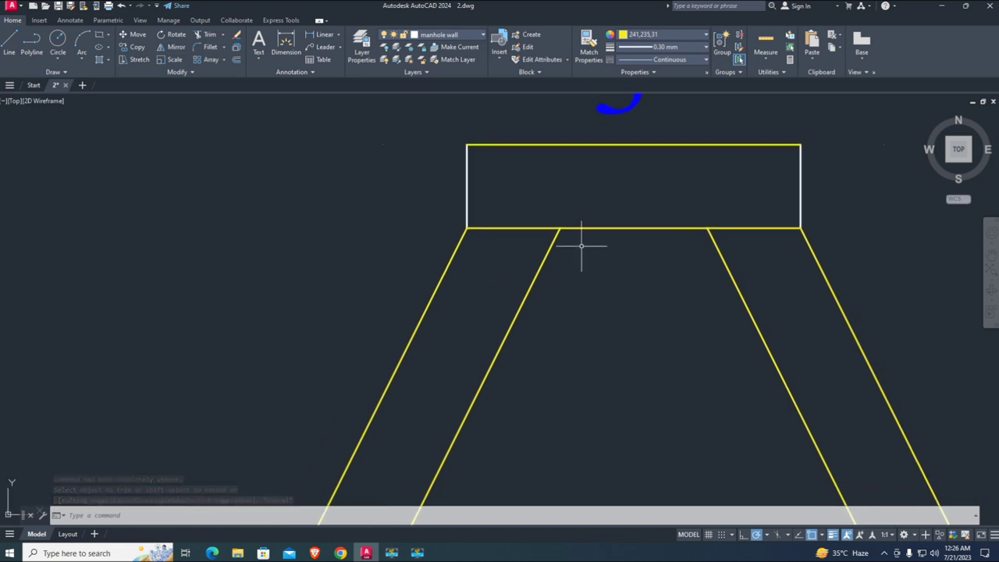
Step: Offset the rectangle's top line 3 inward
type("o")
key("Return")
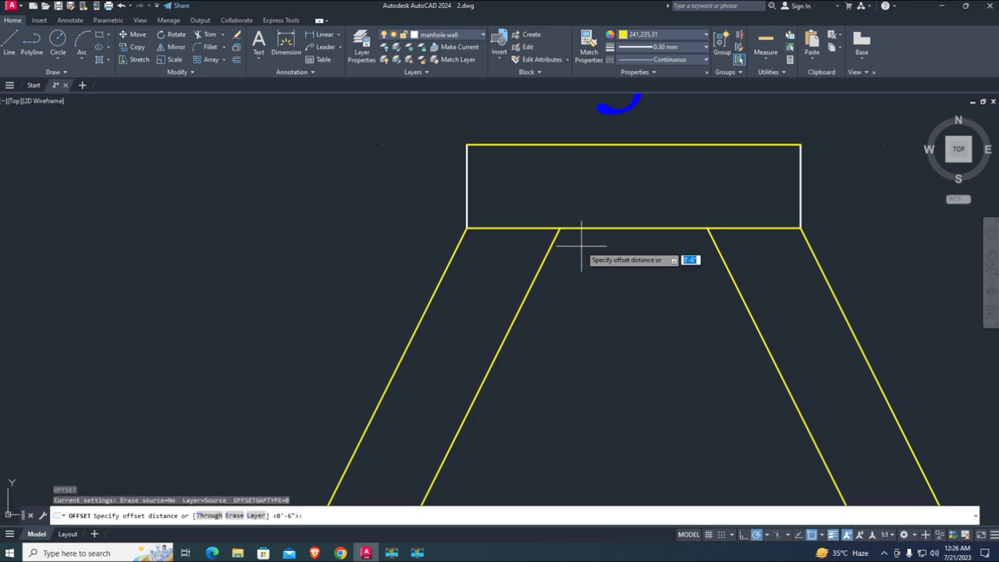
type("3")
key("Return")
left_click(624, 146)
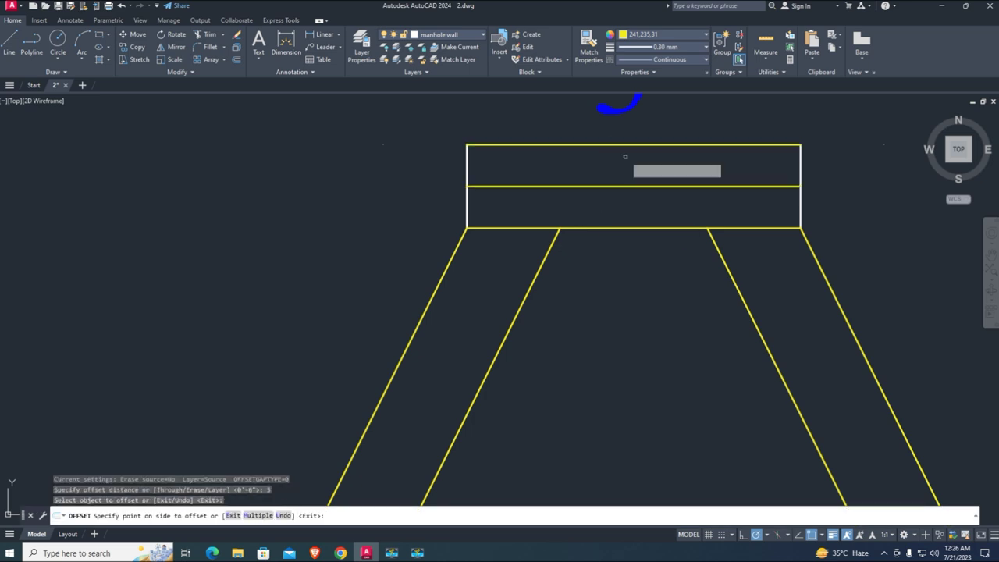
left_click(599, 161)
key("Escape")
scroll(519, 167, "up", 3)
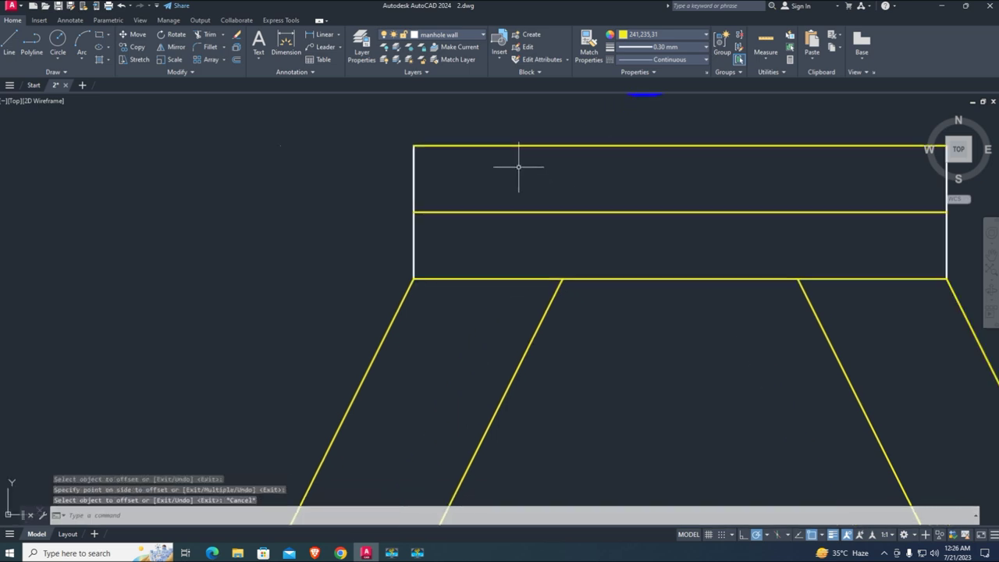
Step: Offset both rectangle side lines 3 inward to form the two end boxes
type("o")
key("Return")
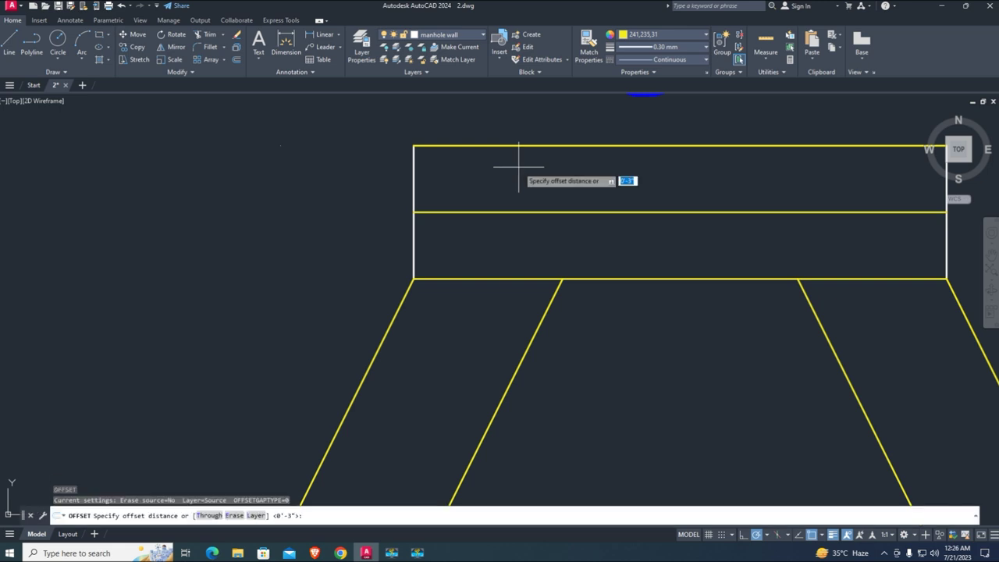
type("3")
key("Return")
left_click(413, 180)
left_click(485, 180)
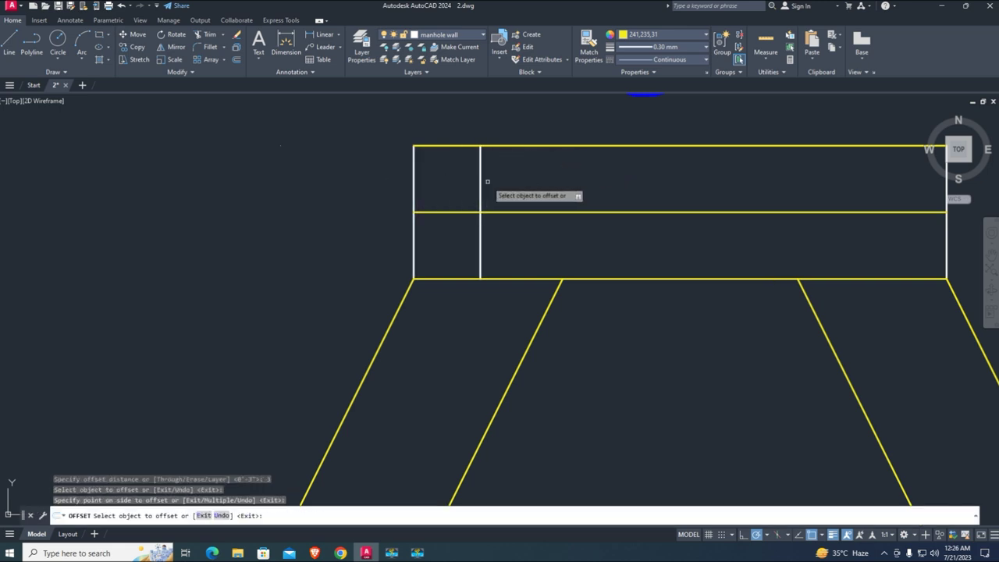
middle_click_drag(827, 238, 684, 248)
left_click(801, 195)
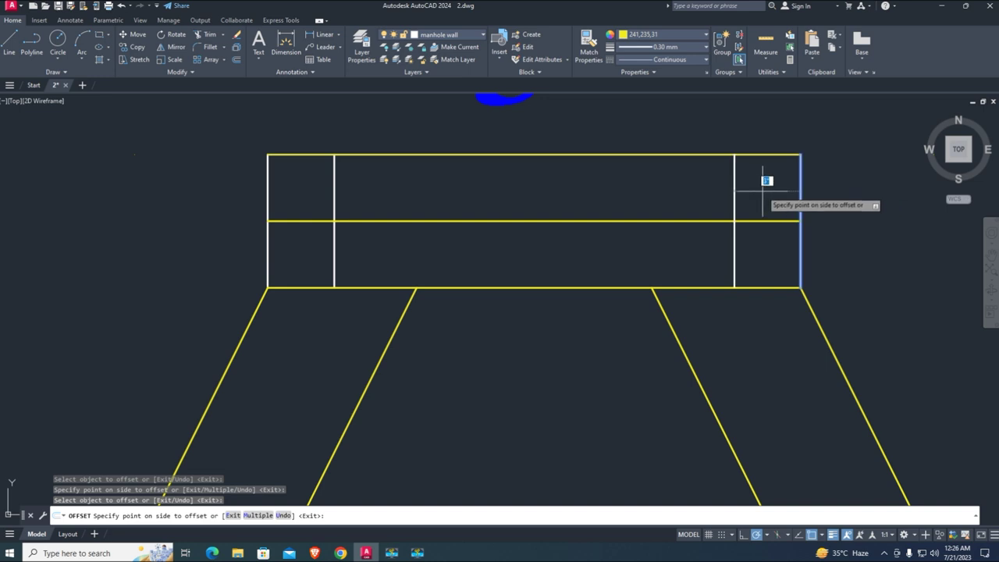
left_click(764, 192)
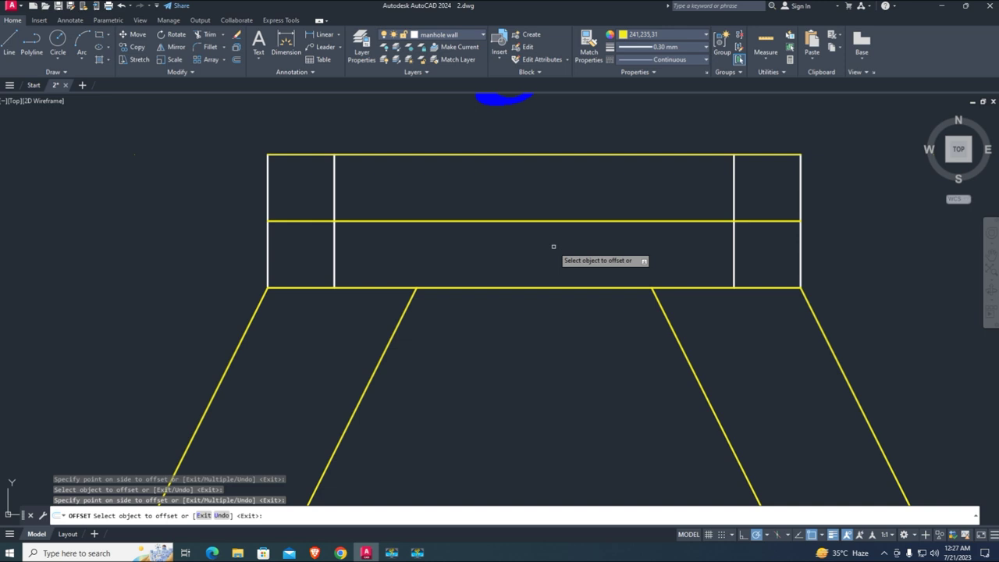
key("Escape")
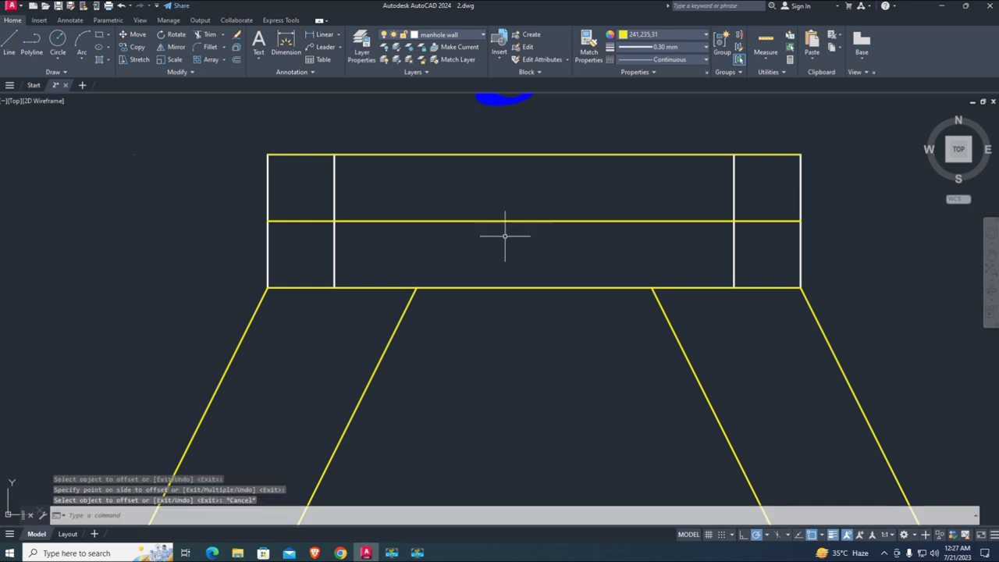
middle_click_drag(375, 197, 427, 223)
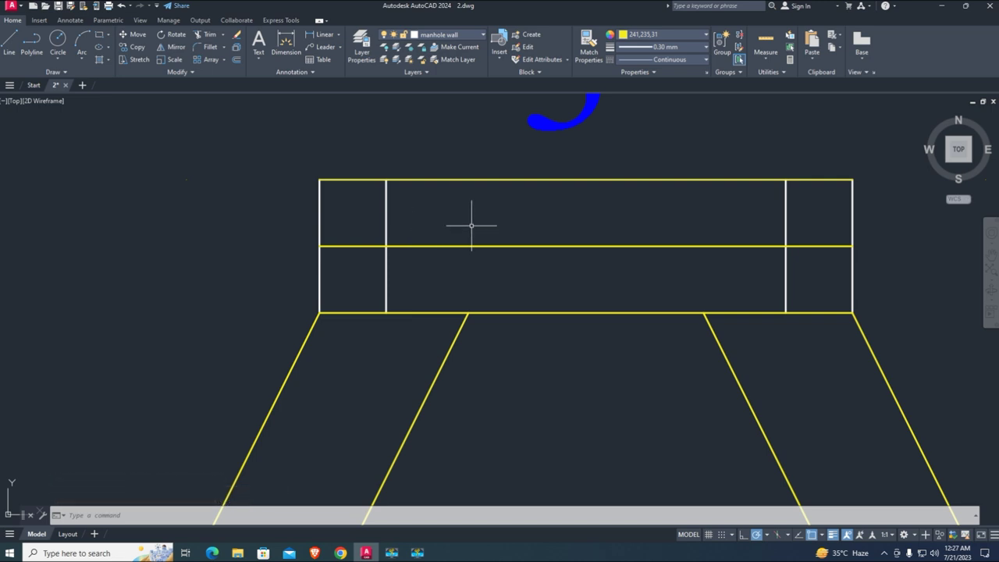
Step: Trim away the rectangle's top edge between the two end boxes
type("tr")
key("Return")
left_click_drag(556, 211, 528, 146)
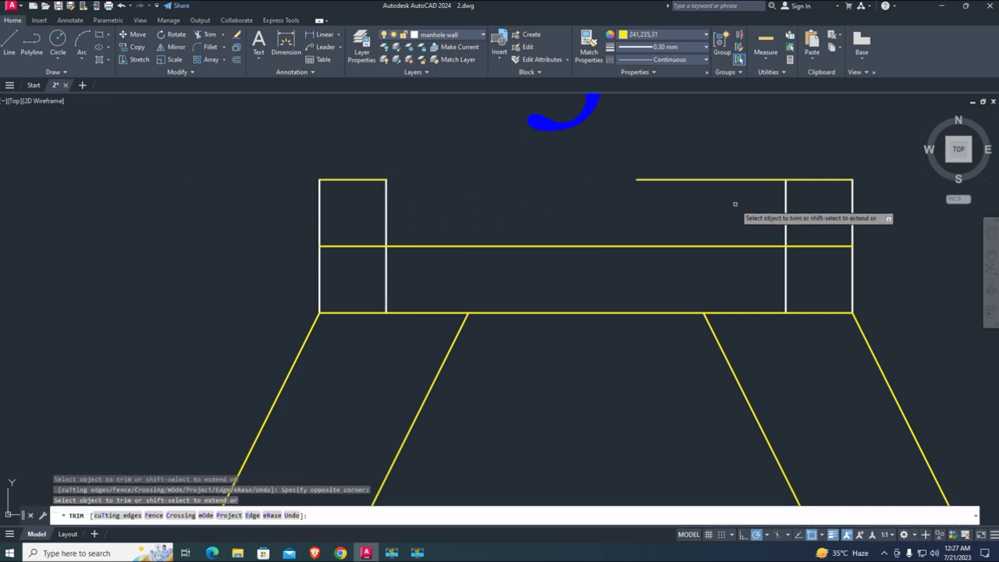
left_click_drag(735, 204, 693, 123)
left_click(692, 123)
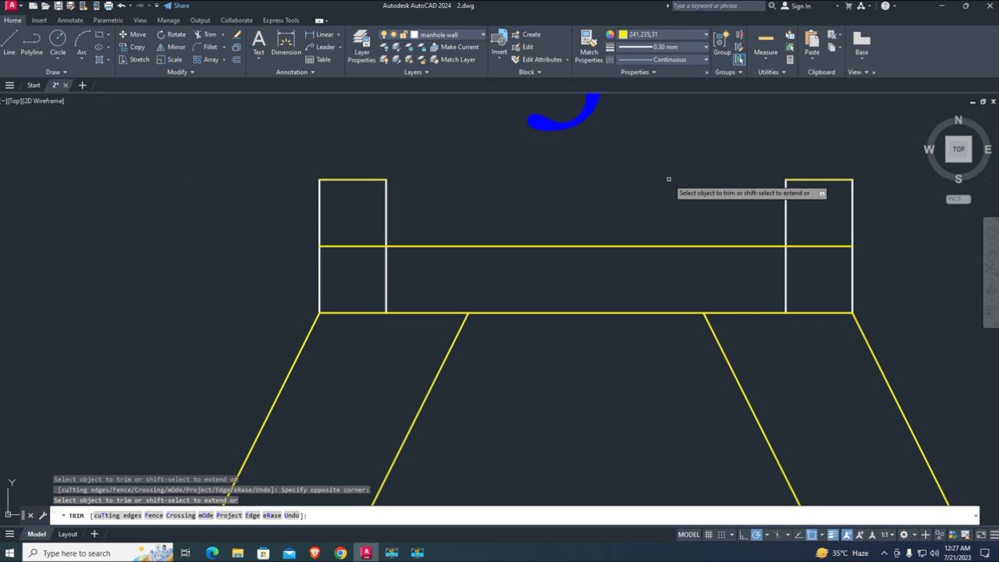
key("Escape")
type("pl")
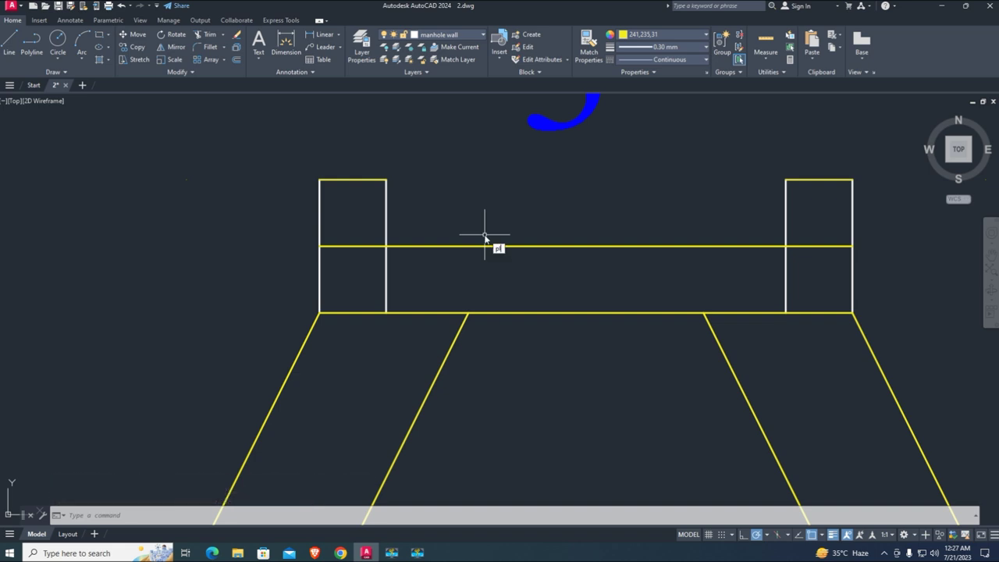
Step: Draw vertical polylines from both inner cone corners up to the middle horizontal line
key("Return")
left_click(469, 313)
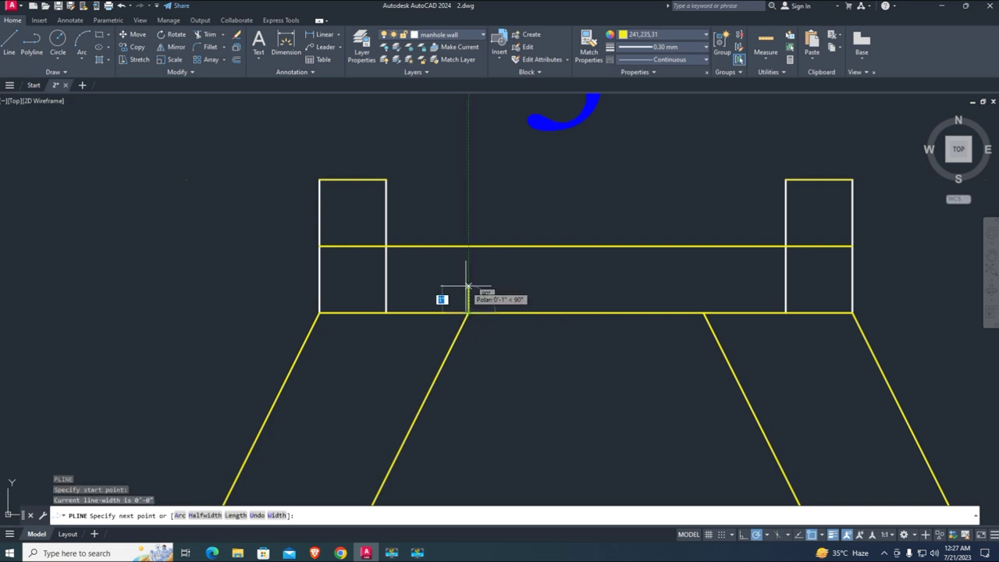
left_click(469, 247)
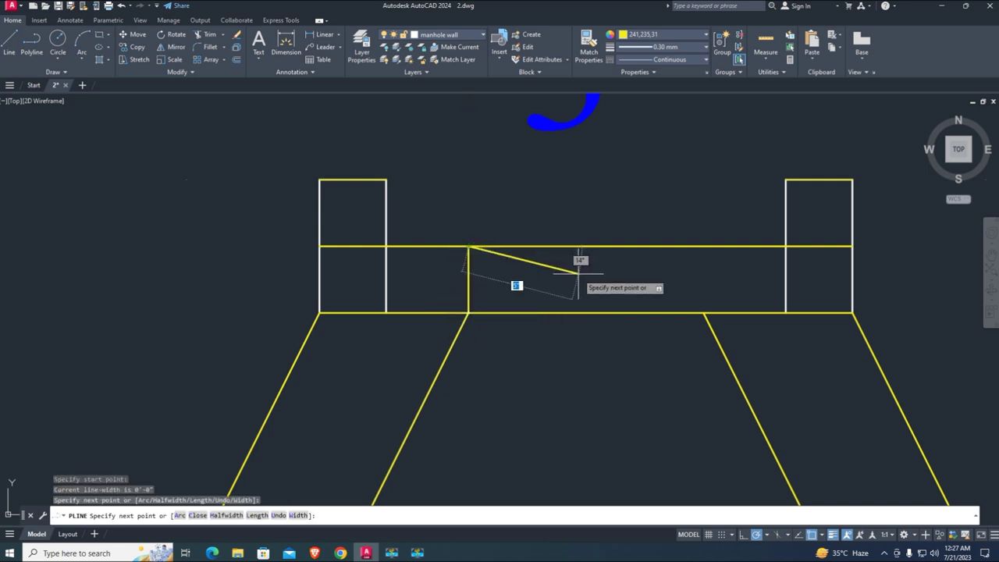
key("Return")
key("Return")
left_click(704, 313)
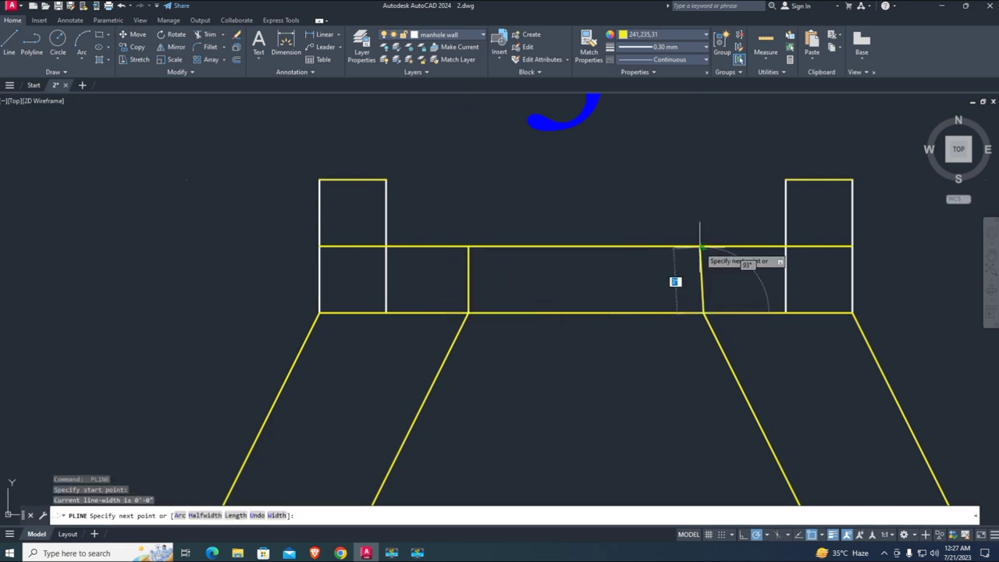
left_click(704, 246)
key("Return")
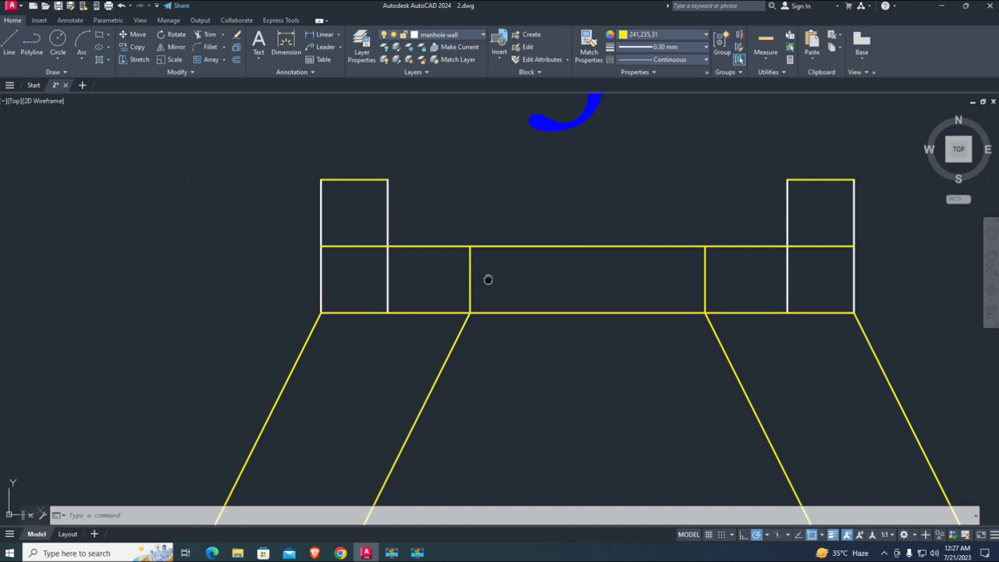
middle_click_drag(491, 278, 519, 291)
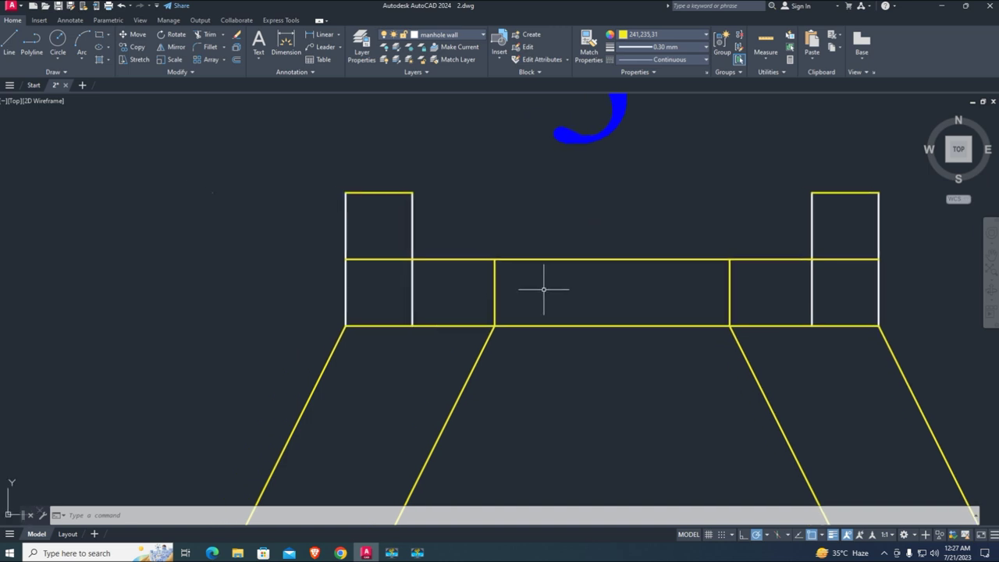
type("d")
key("Return")
key("Return")
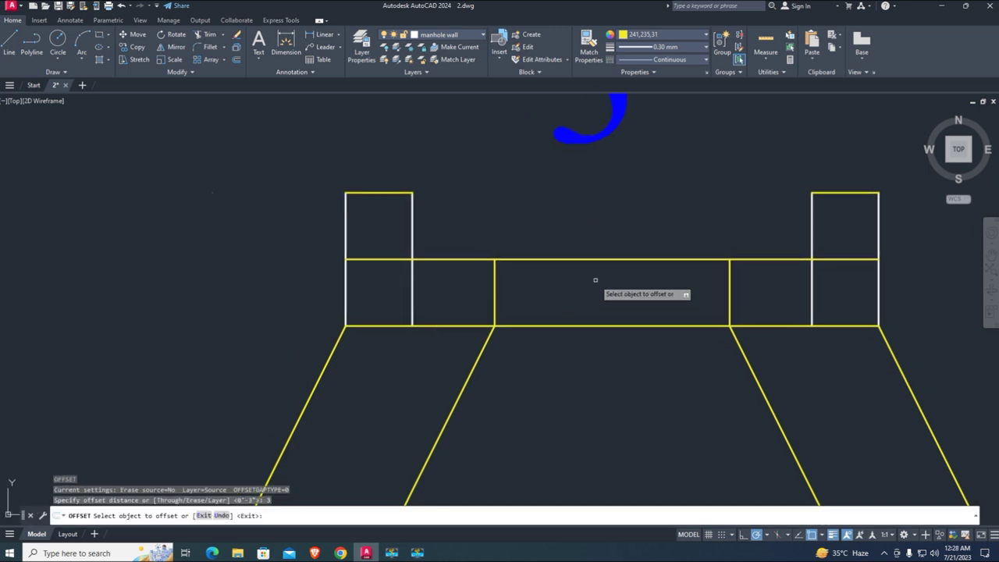
Step: Offset the middle horizontal line 3" upward to form the new top band
left_click(616, 259)
left_click(615, 226)
key("Escape")
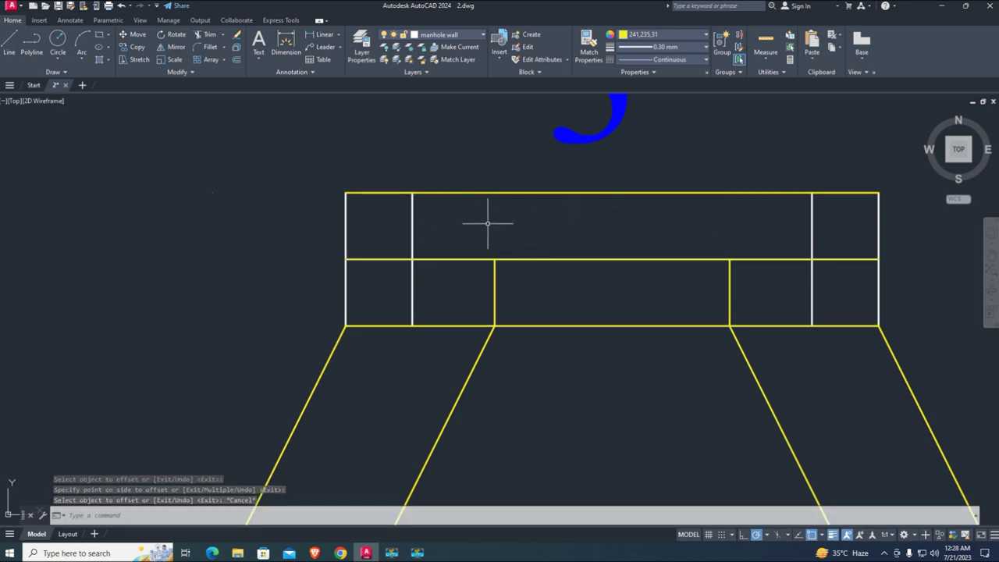
Step: Draw a polyline between the inner top corners and bend it into a shallow upward arc
type("pl")
key("Return")
left_click(412, 193)
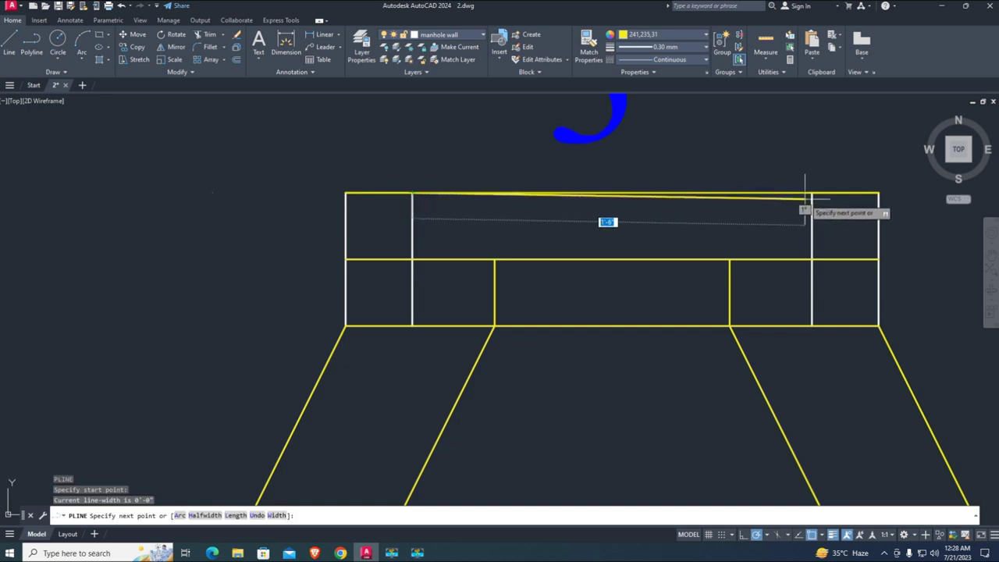
left_click(812, 193)
key("Return")
left_click(612, 193)
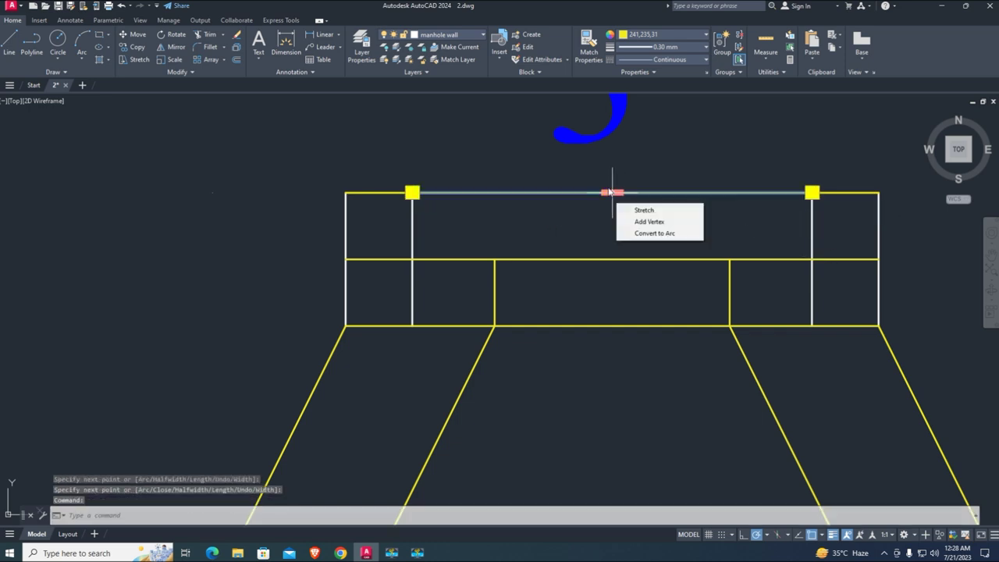
left_click(645, 233)
scroll(612, 181, "up", 4)
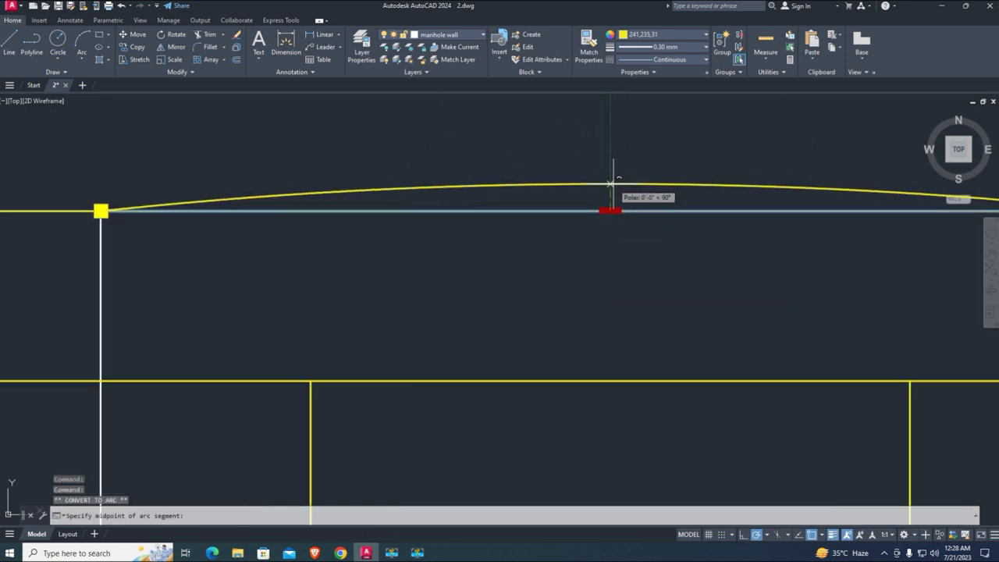
left_click(612, 202)
scroll(578, 215, "down", 2)
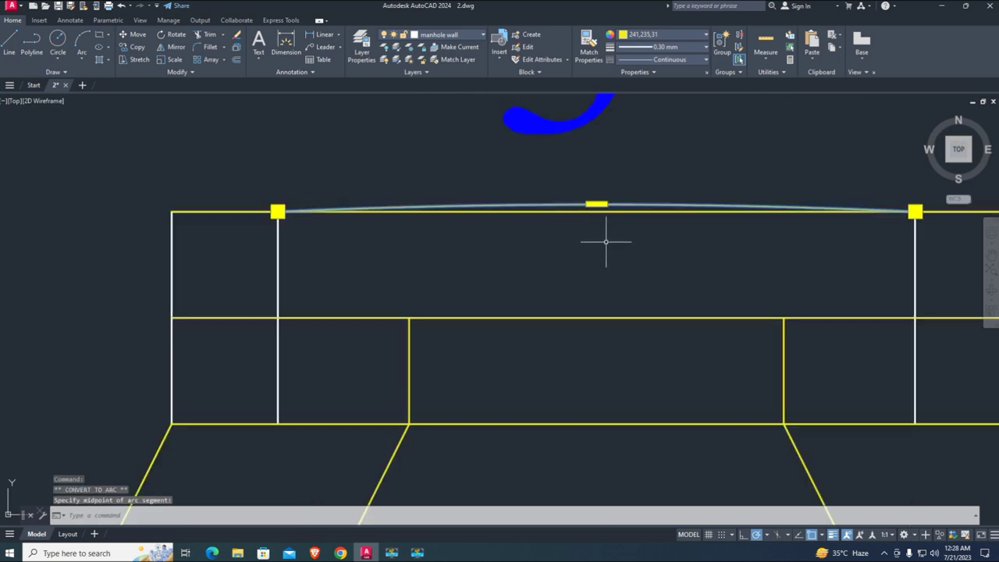
key("Escape")
Step: Trim away the straight top line pieces lying under the arc
left_click(613, 209)
left_click(617, 234)
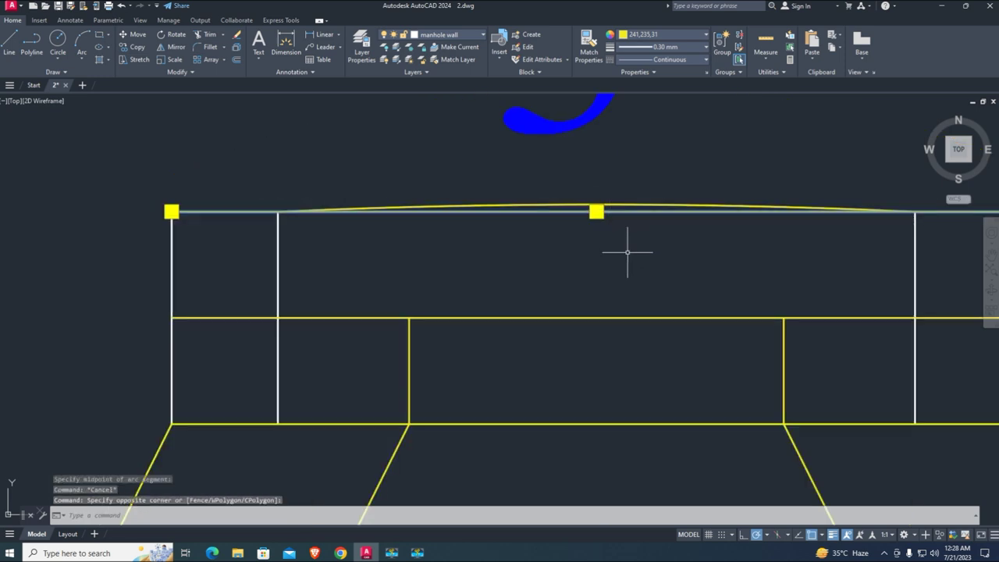
key("Escape")
key("Escape")
key("Return")
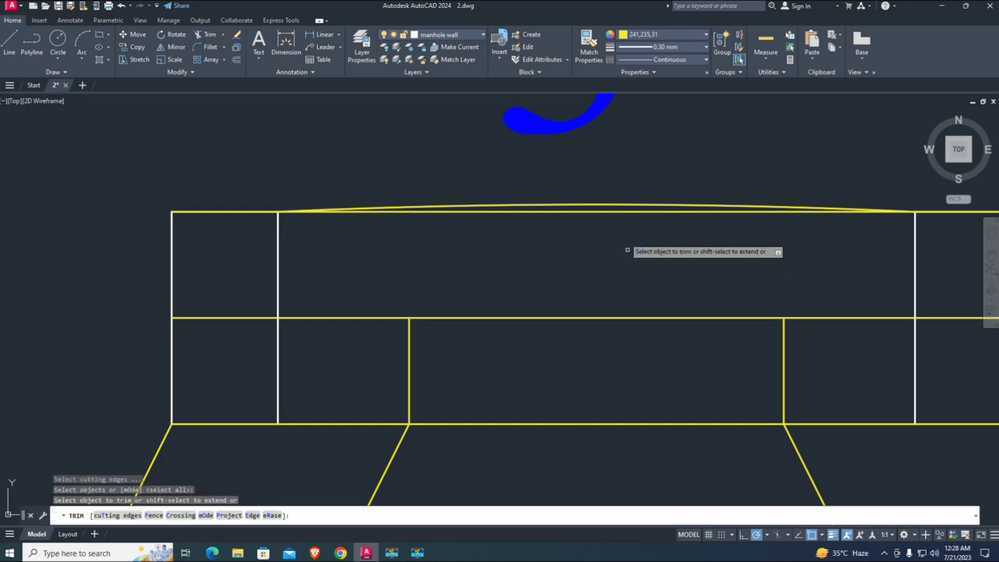
left_click(625, 237)
left_click(611, 207)
left_click(508, 219)
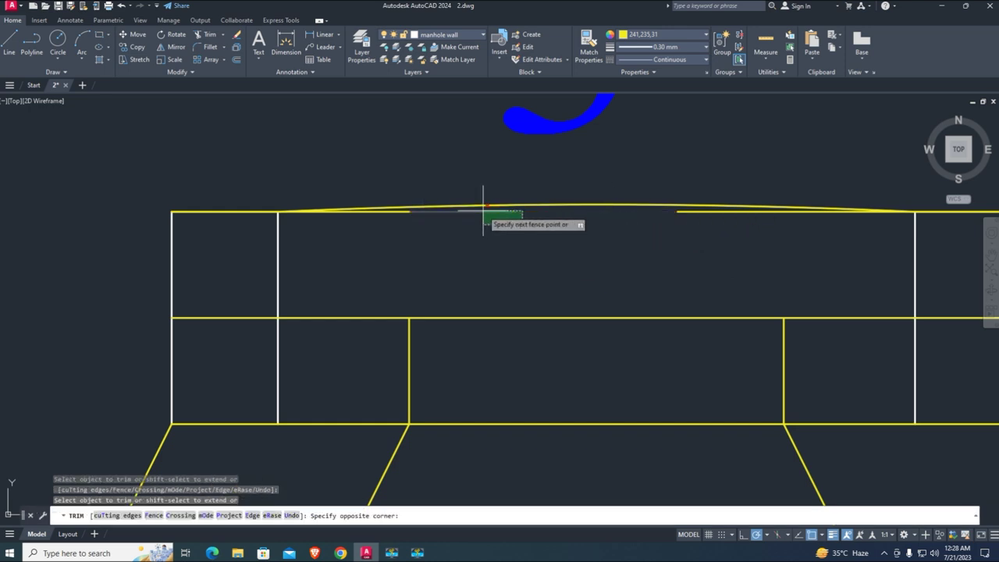
left_click(383, 208)
left_click(730, 211)
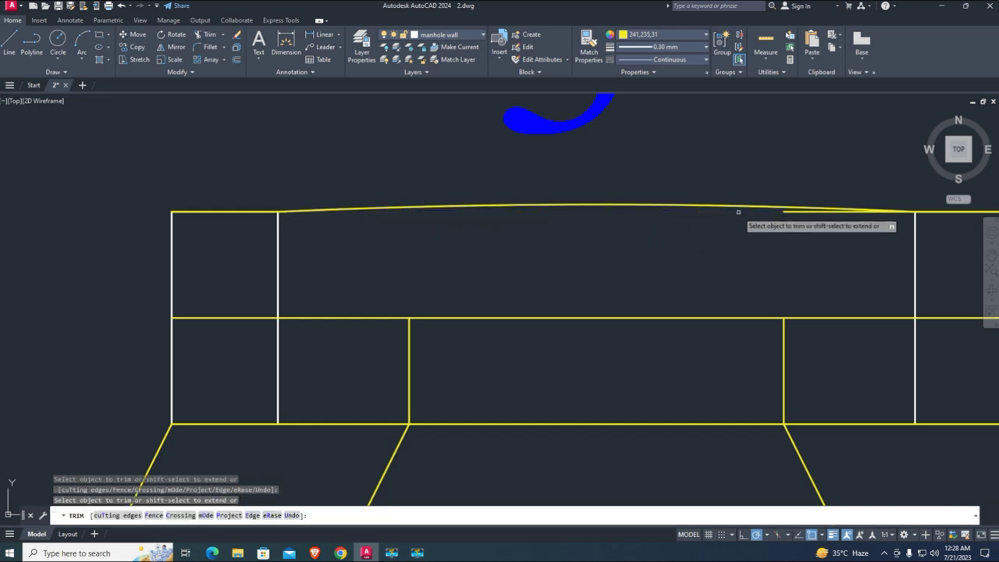
left_click(812, 211)
scroll(754, 230, "down", 3)
scroll(716, 251, "up", 2)
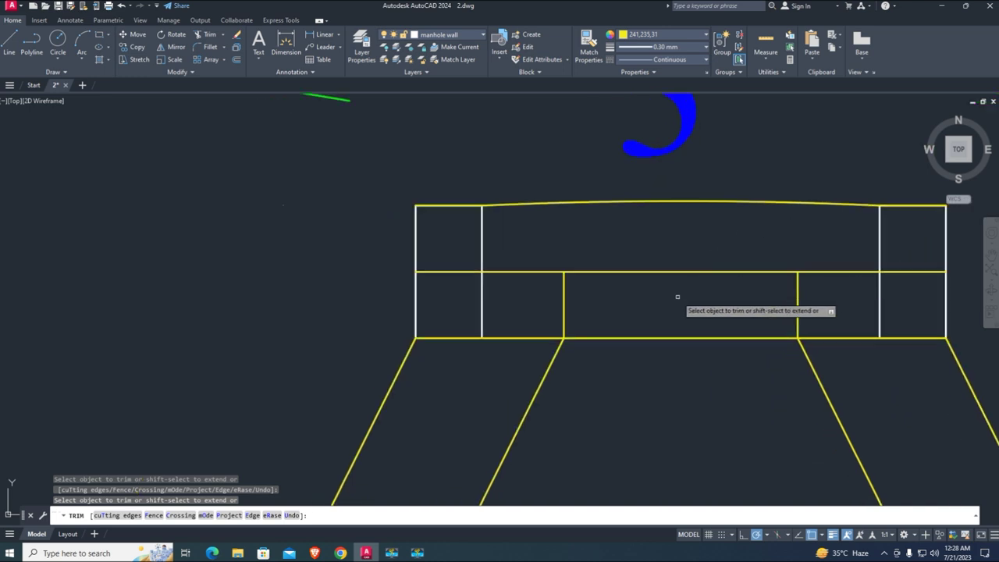
Step: Trim the bottom line between the inner verticals, the lower inner verticals and the short middle segments
middle_click_drag(679, 298, 706, 277)
left_click(710, 346)
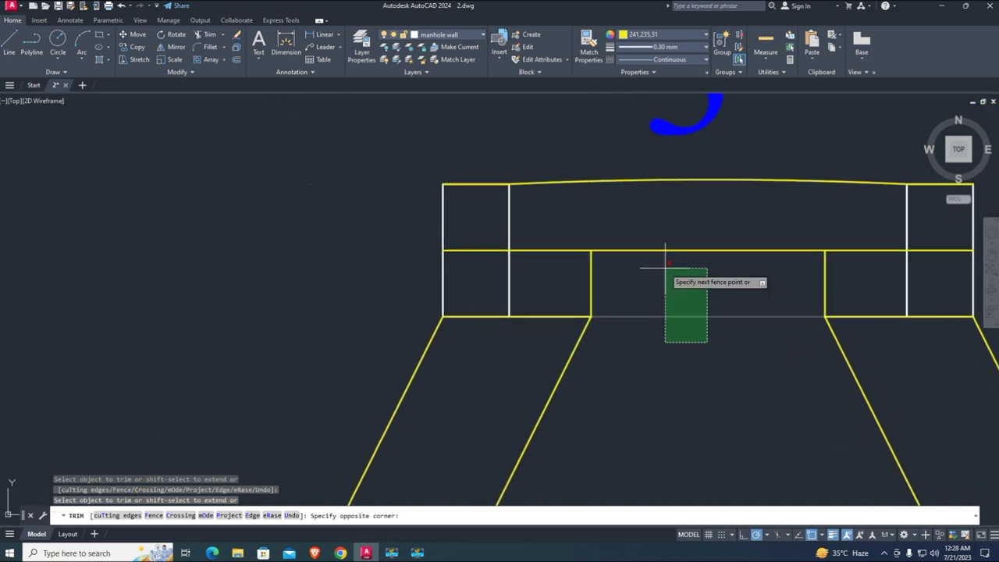
left_click(669, 270)
middle_click_drag(841, 305, 709, 280)
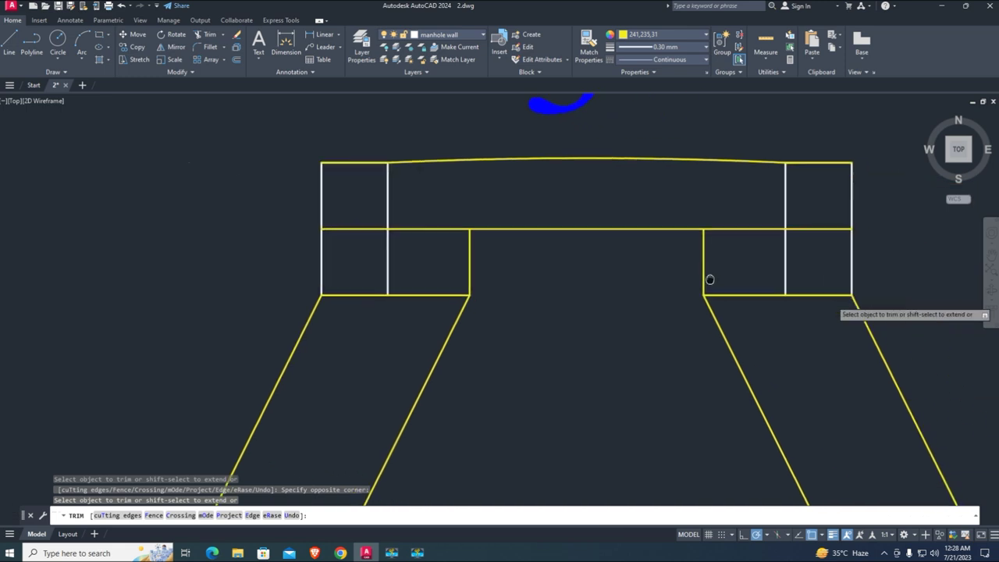
left_click(394, 263)
left_click(363, 234)
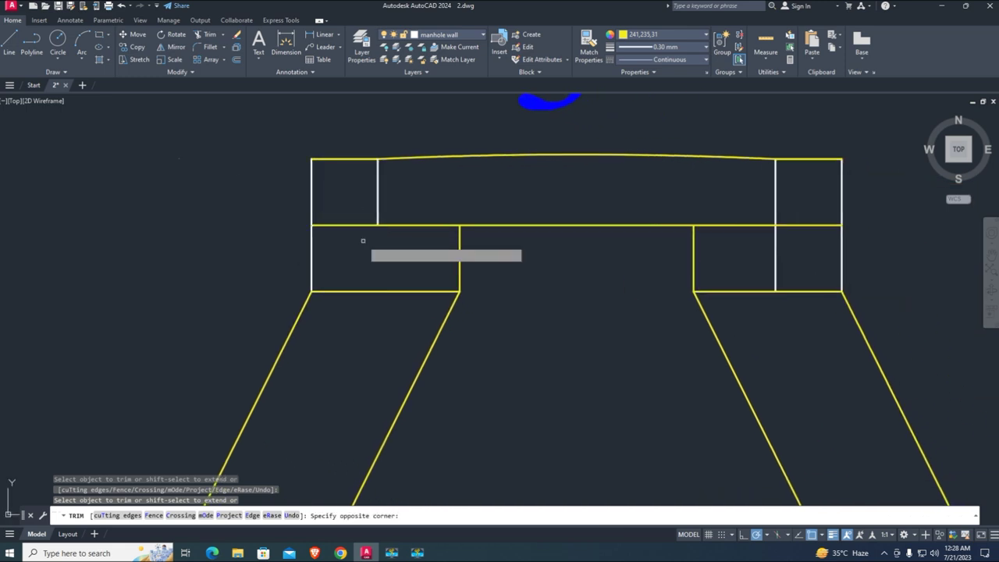
left_click(361, 233)
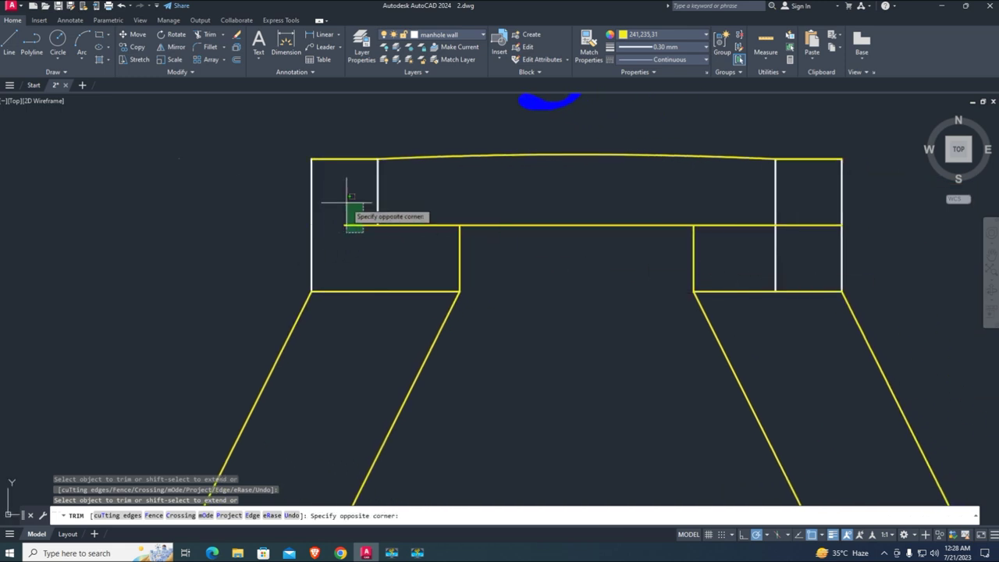
left_click(322, 180)
left_click(804, 242)
left_click(786, 192)
left_click(802, 247)
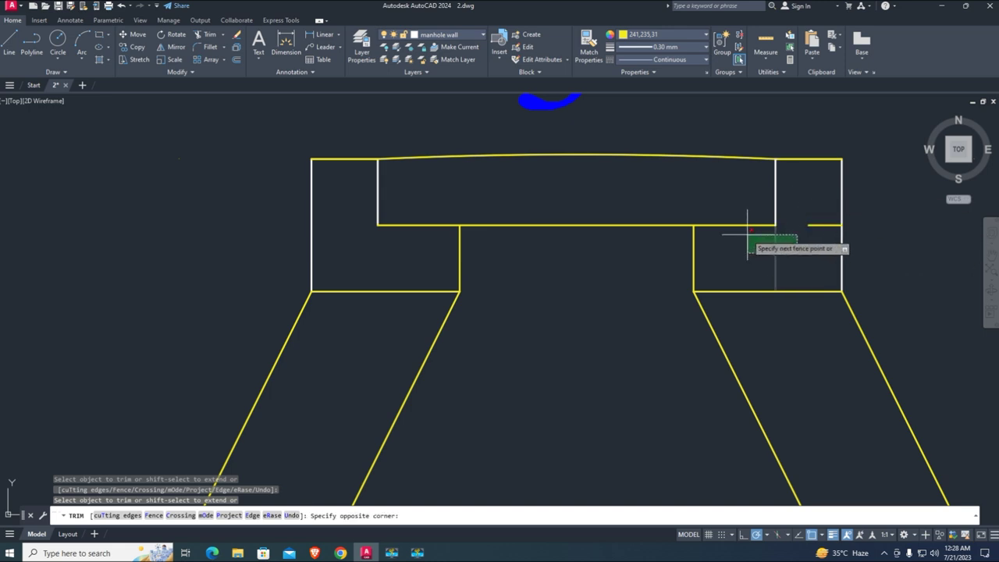
left_click(748, 232)
key("Escape")
Step: Erase the leftover short segments on the right and left of the section
left_click(819, 236)
left_click(798, 207)
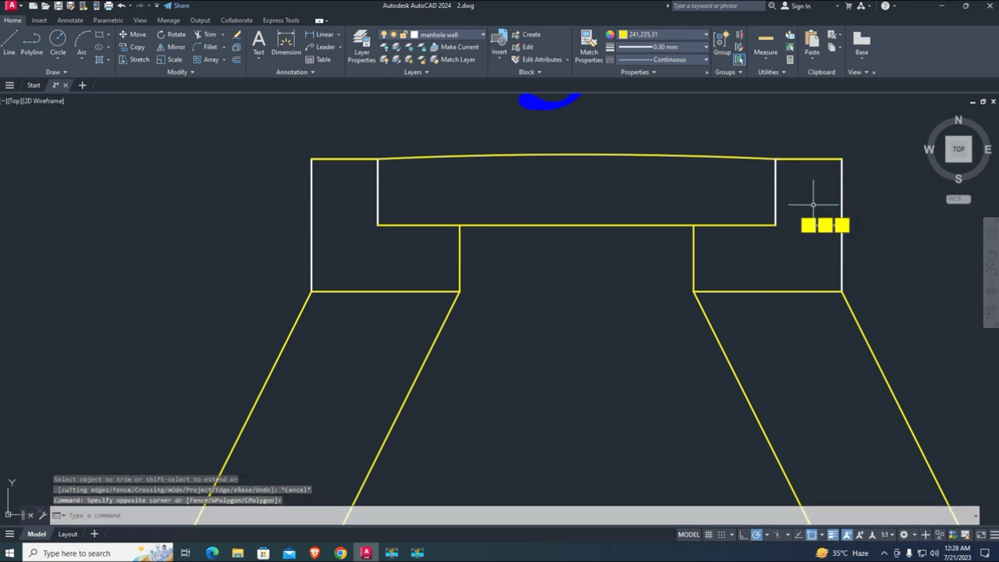
key("Delete")
left_click(773, 344)
left_click(426, 311)
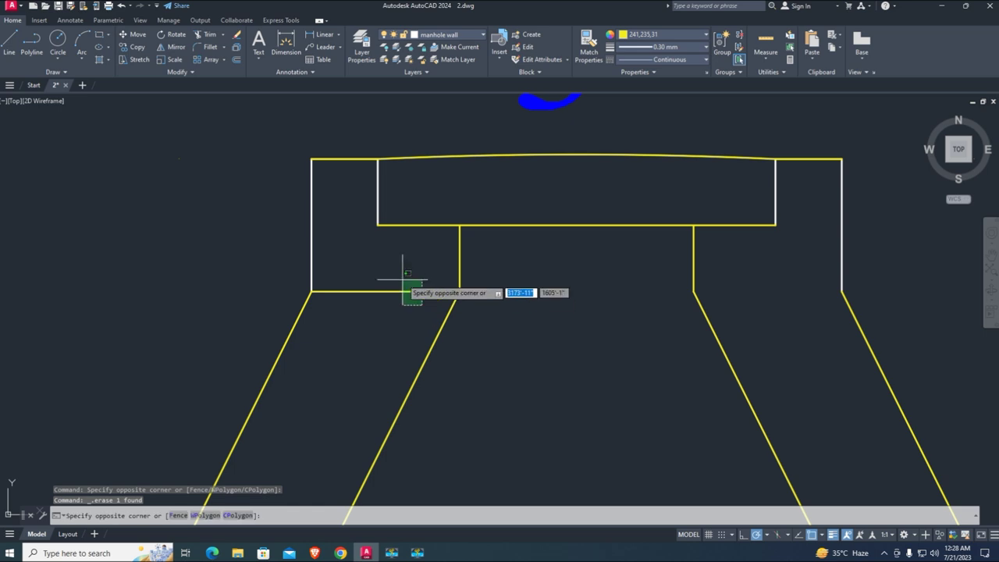
left_click(400, 273)
key("Delete")
middle_click_drag(425, 225, 452, 254)
scroll(500, 217, "up", 2)
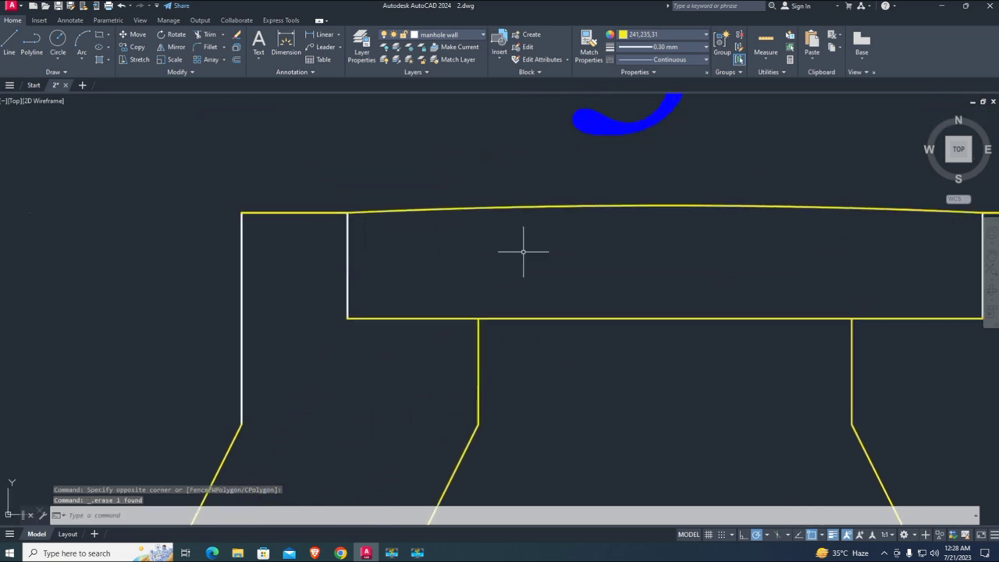
middle_click_drag(536, 248, 492, 250)
Step: Draw a short polyline segment at the middle of the arched top line
type("pl")
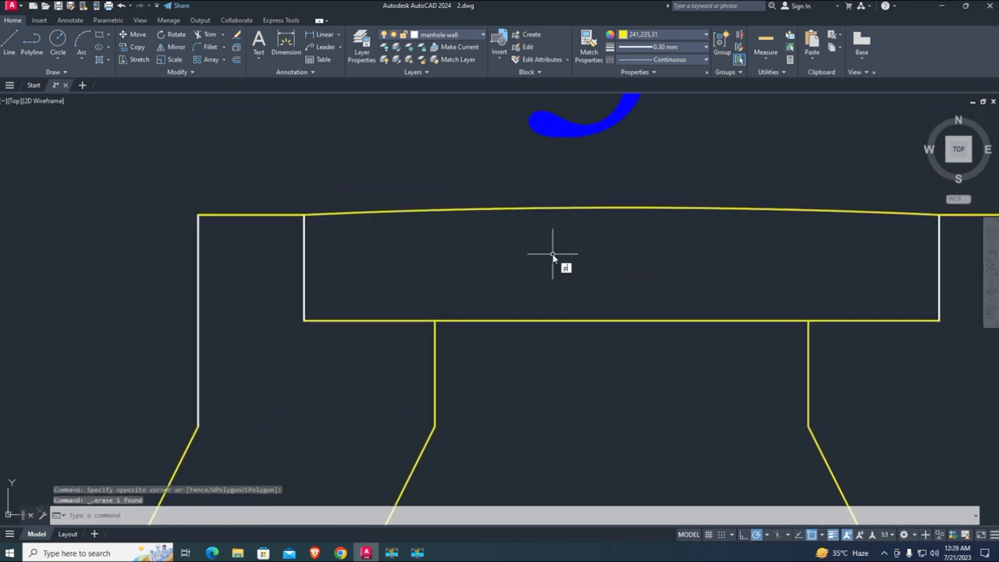
key("Return")
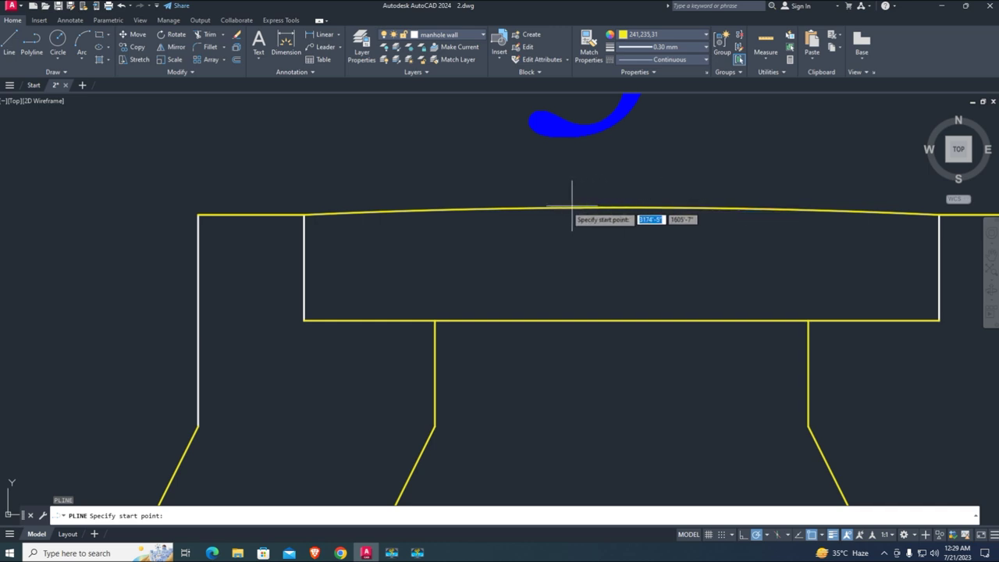
left_click(622, 208)
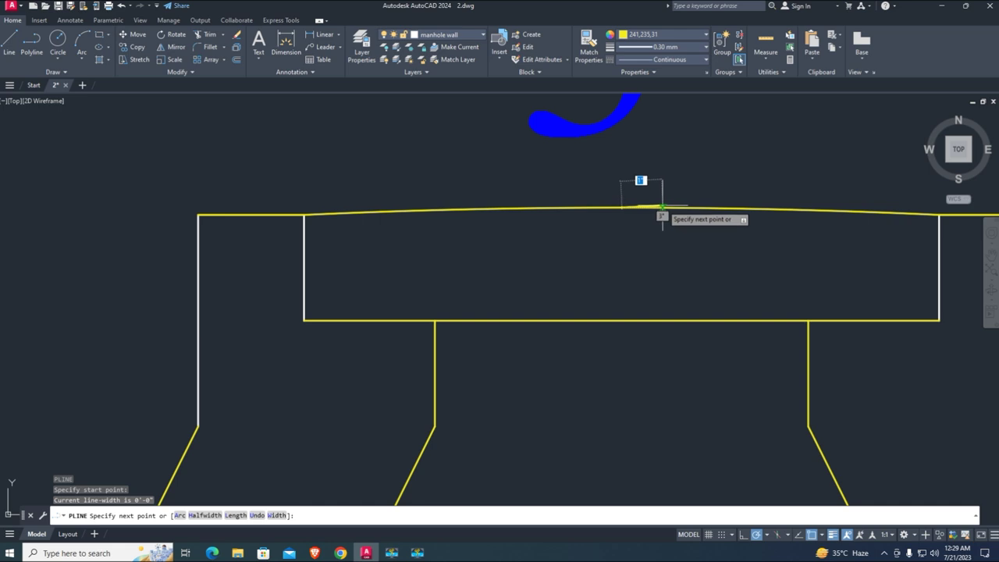
key("Escape")
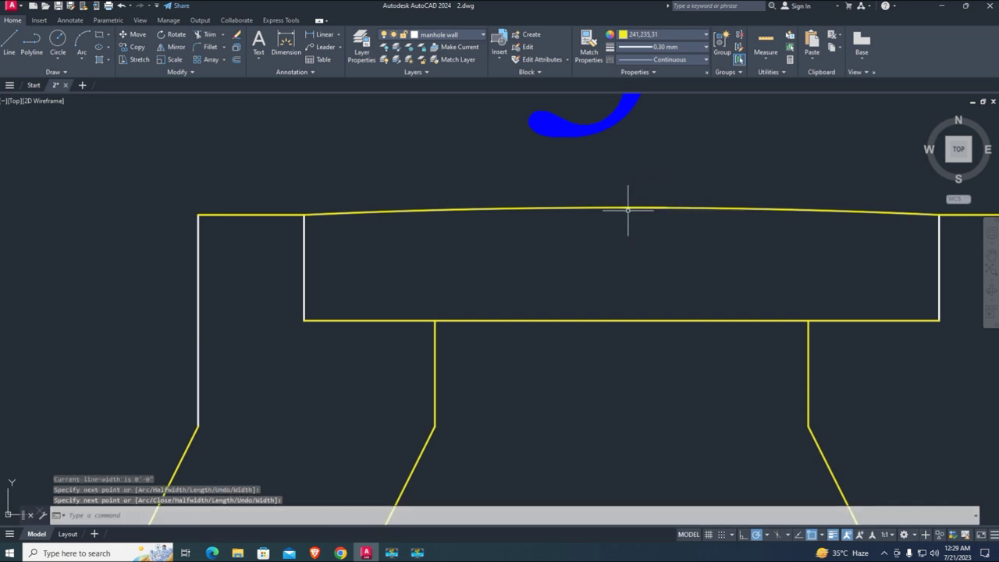
key("Return")
left_click(581, 208)
left_click(593, 207)
key("Return")
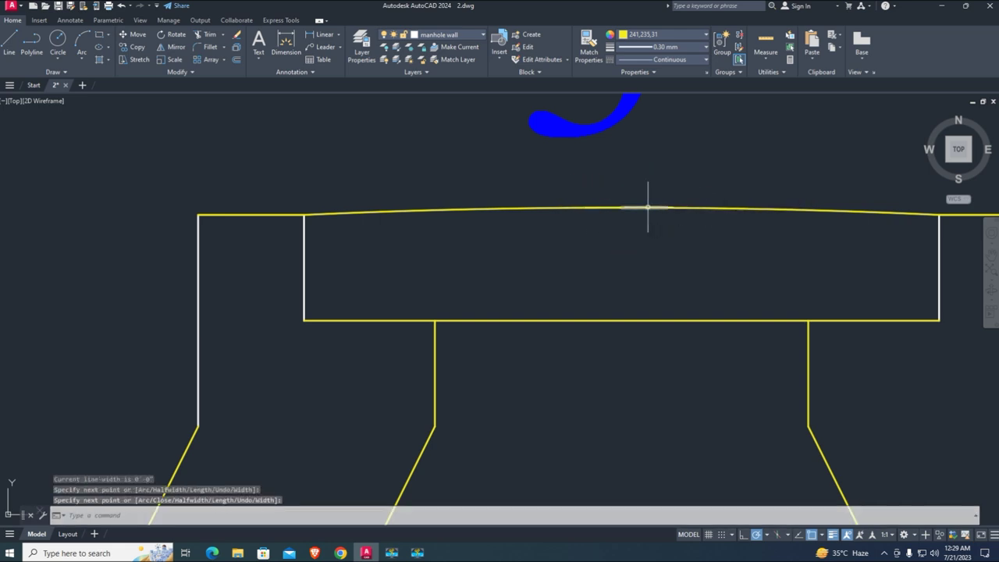
Step: Join the short segments and the top line into one polyline with JOIN
left_click(600, 206)
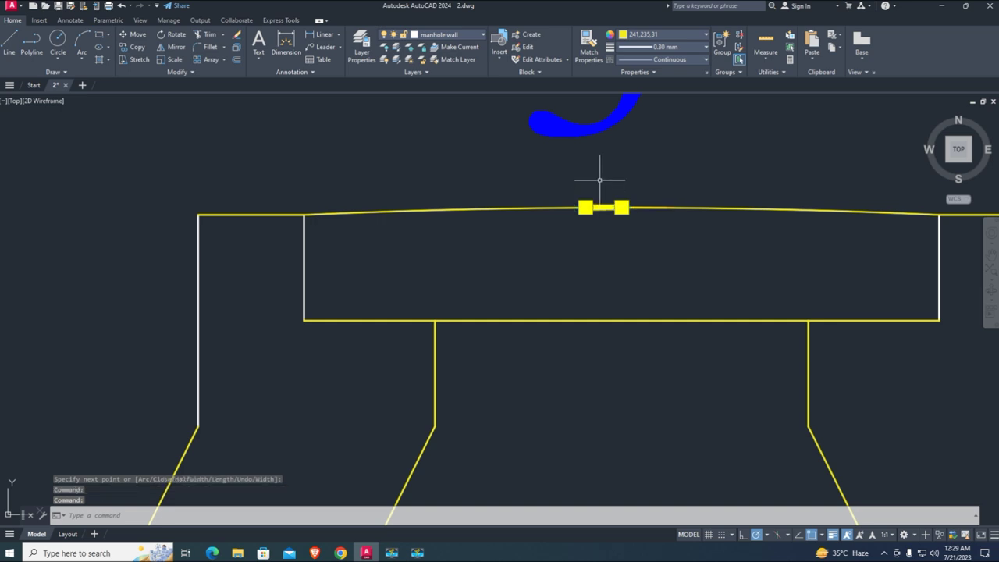
left_click_drag(576, 170, 688, 257)
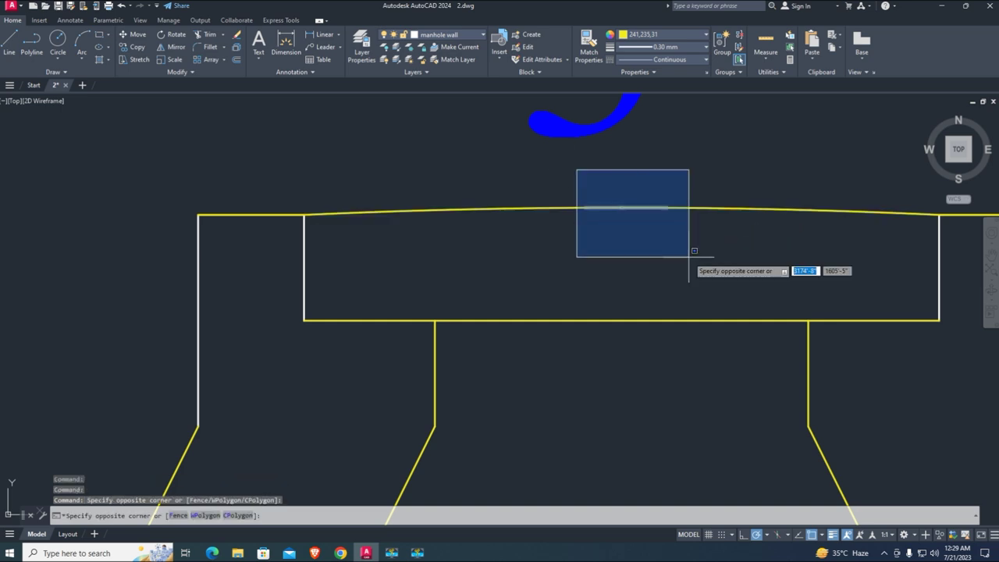
type("j")
key("Return")
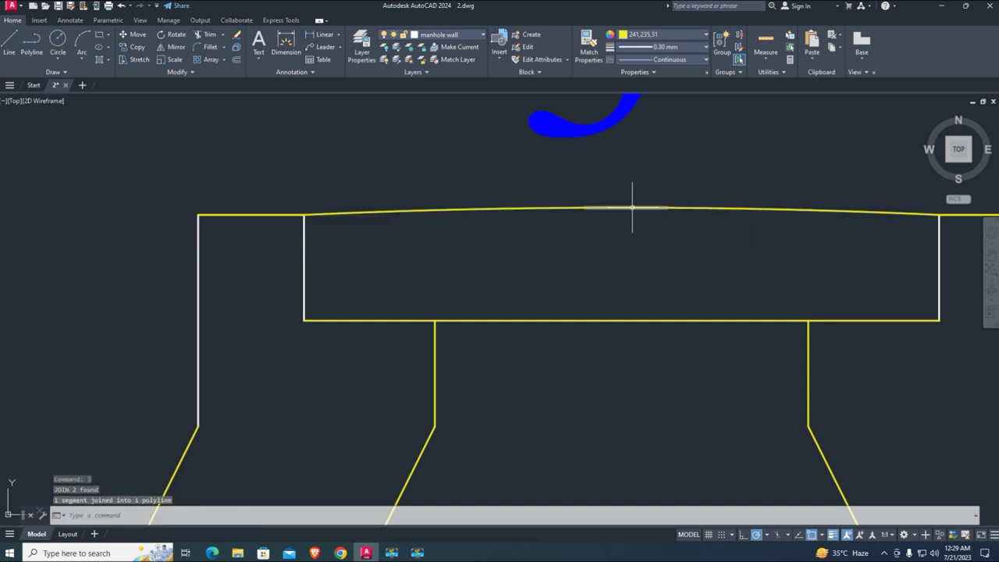
Step: Convert the middle segment of the top polyline into a small raised arc
left_click(633, 207)
left_click(664, 252)
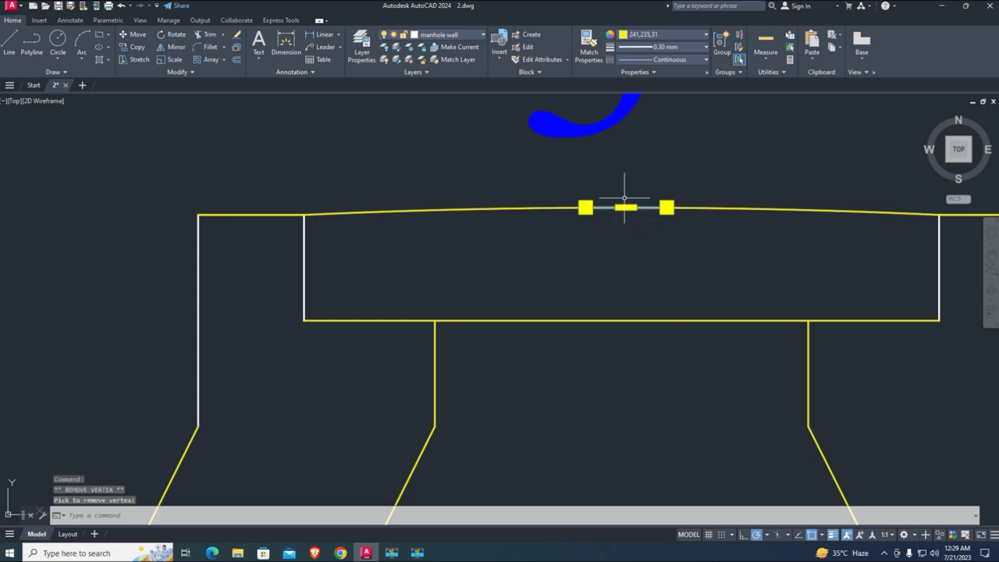
mouse_move(626, 208)
left_click(651, 259)
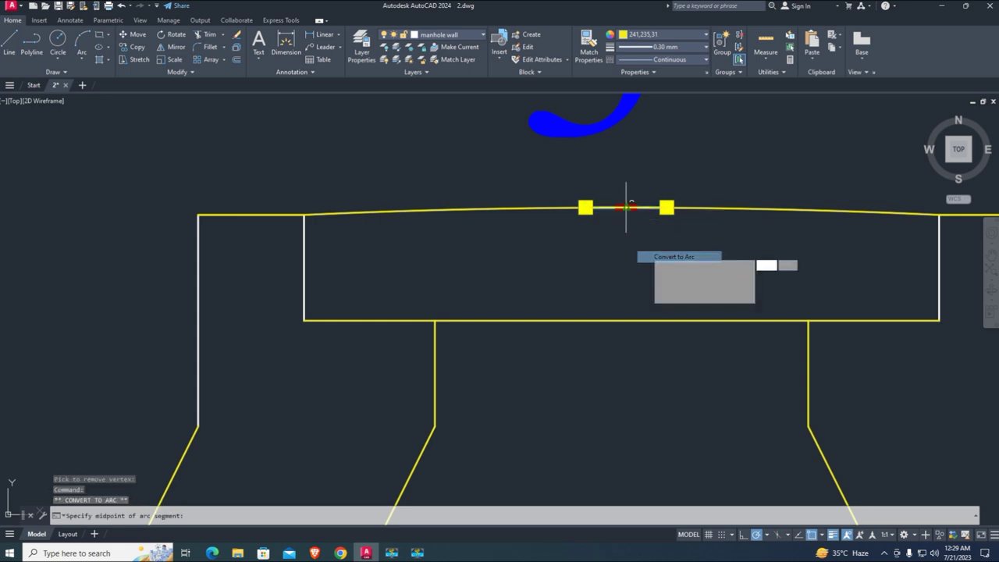
scroll(626, 194, "up", 3)
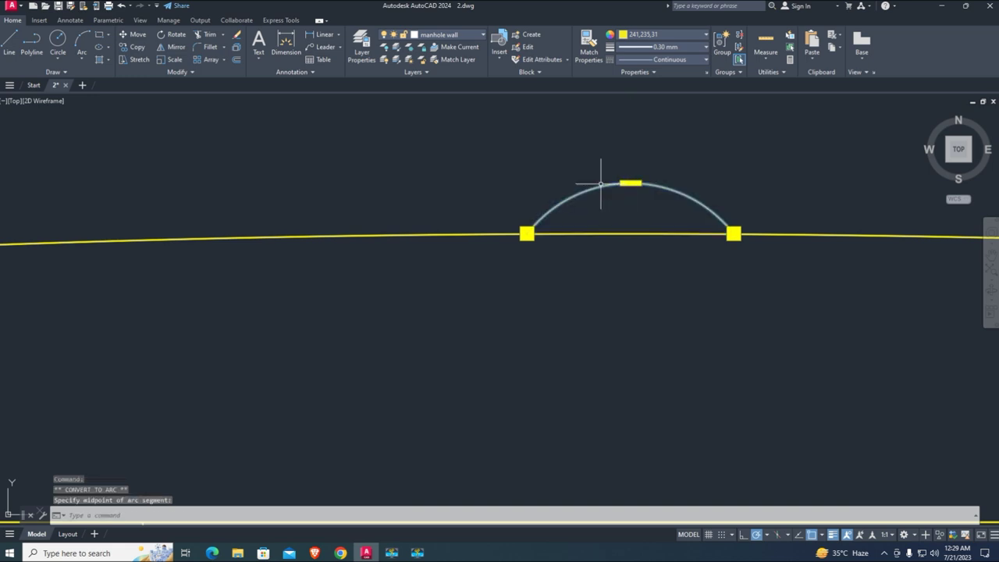
scroll(595, 219, "down", 3)
key("Escape")
middle_click_drag(569, 292, 575, 223)
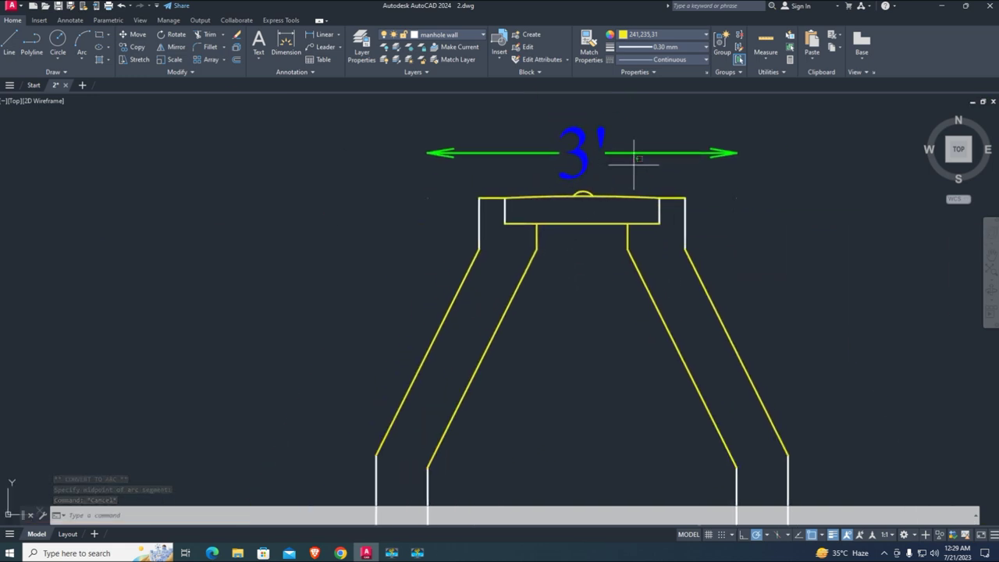
Step: Erase the 3' dimension above the section
left_click(634, 159)
left_click(536, 133)
key("Delete")
scroll(553, 133, "down", 4)
scroll(576, 320, "up", 2)
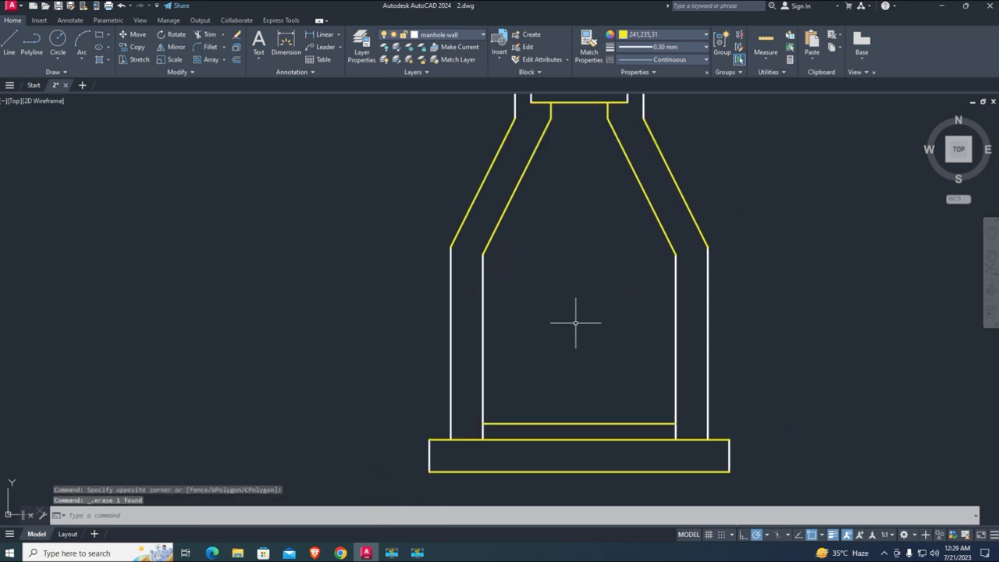
Step: Match the yellow base, walls and top cap to the white right inner wall's properties
type("a")
key("Return")
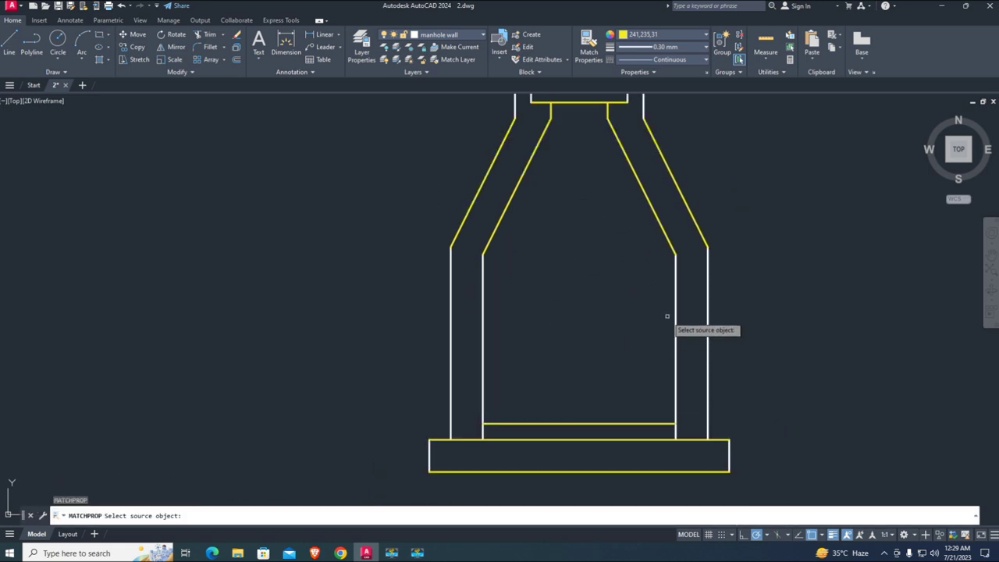
left_click(675, 320)
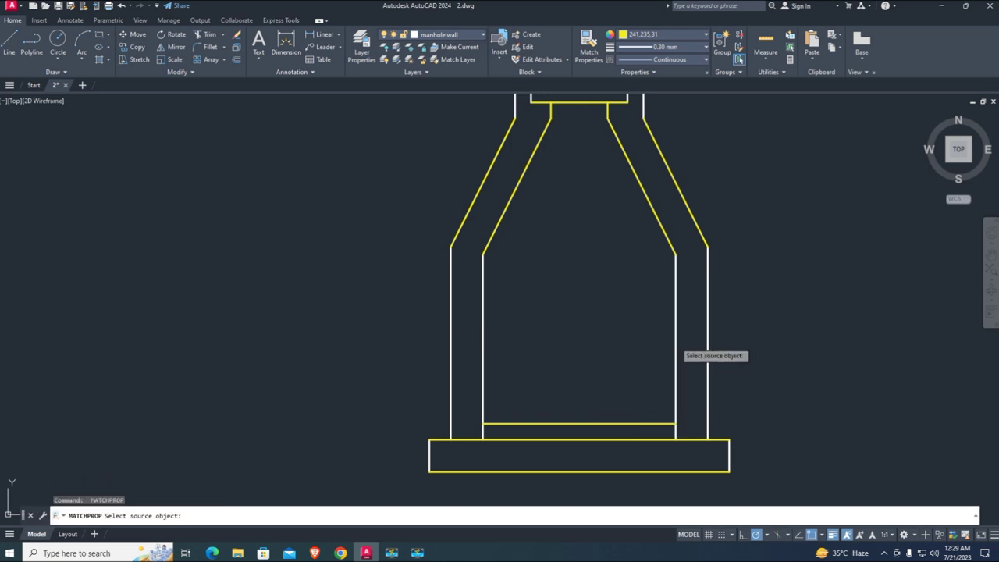
left_click(628, 424)
left_click(659, 475)
left_click(607, 430)
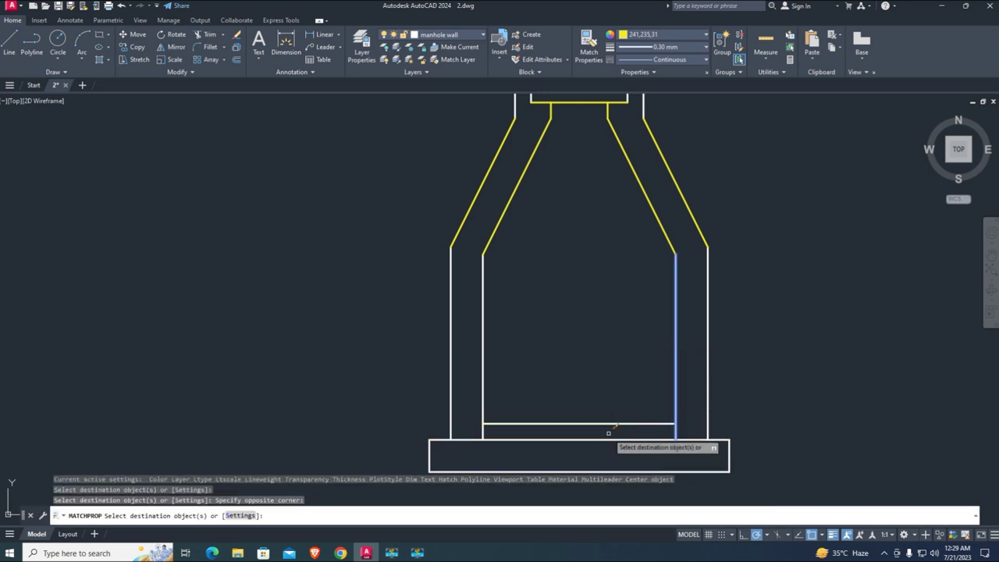
left_click(718, 188)
left_click(590, 118)
middle_click_drag(591, 117, 577, 199)
left_click(410, 133)
left_click(707, 263)
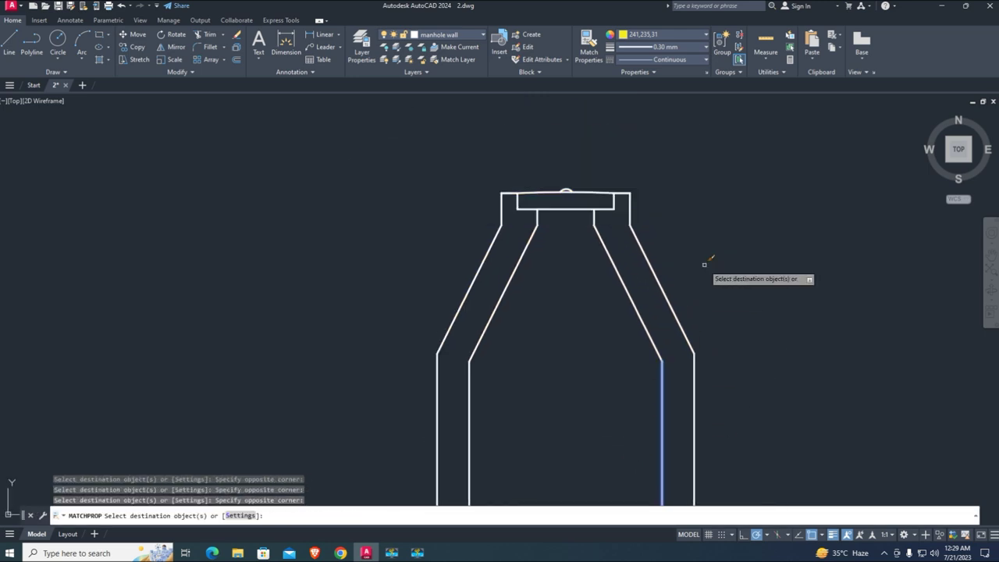
scroll(633, 214, "down", 3)
scroll(583, 296, "up", 3)
key("Escape")
scroll(556, 230, "down", 2)
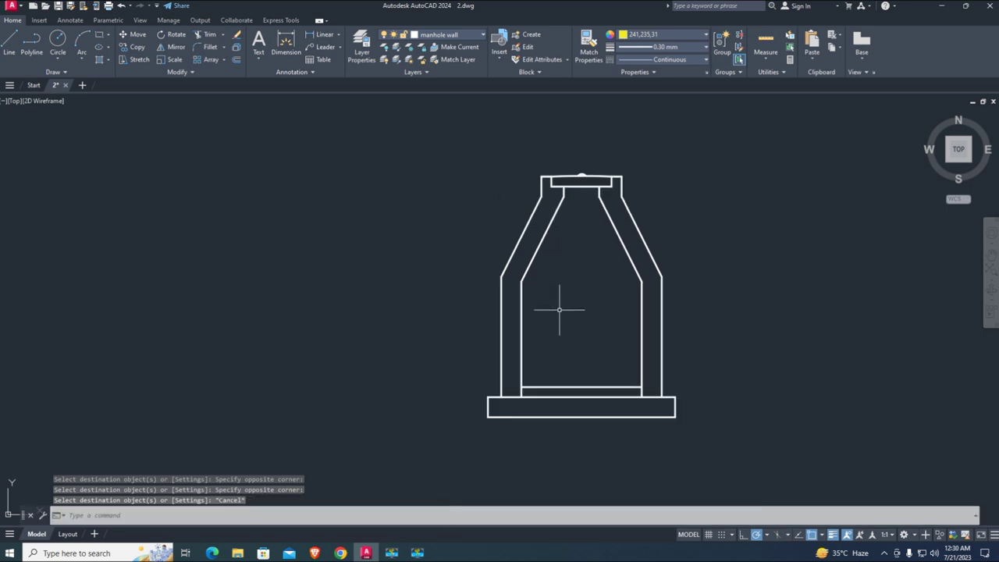
scroll(559, 310, "up", 2)
scroll(544, 255, "up", 2)
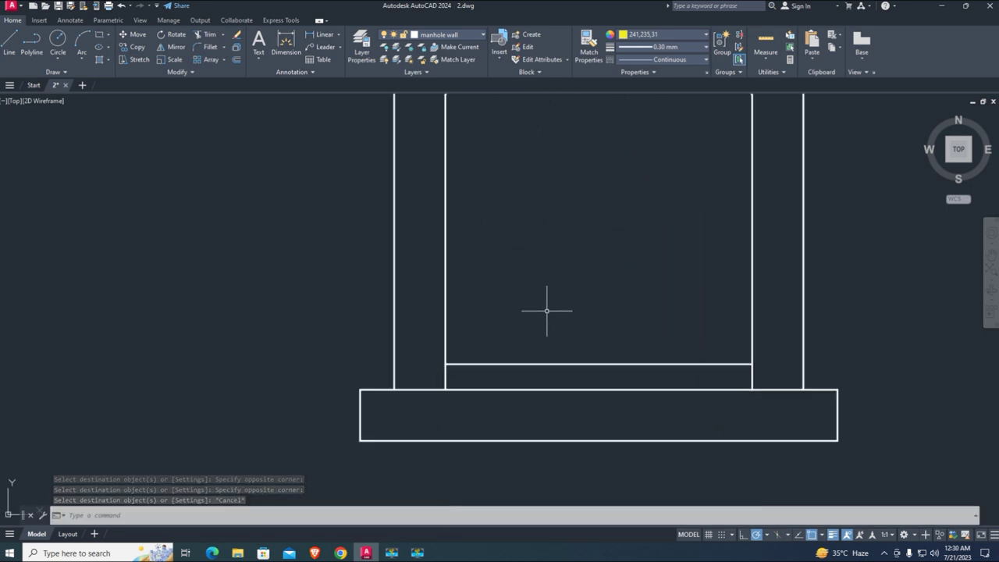
Step: Draw a radius 3 circle centred on the inner bottom line, then delete it
type("c")
key("Return")
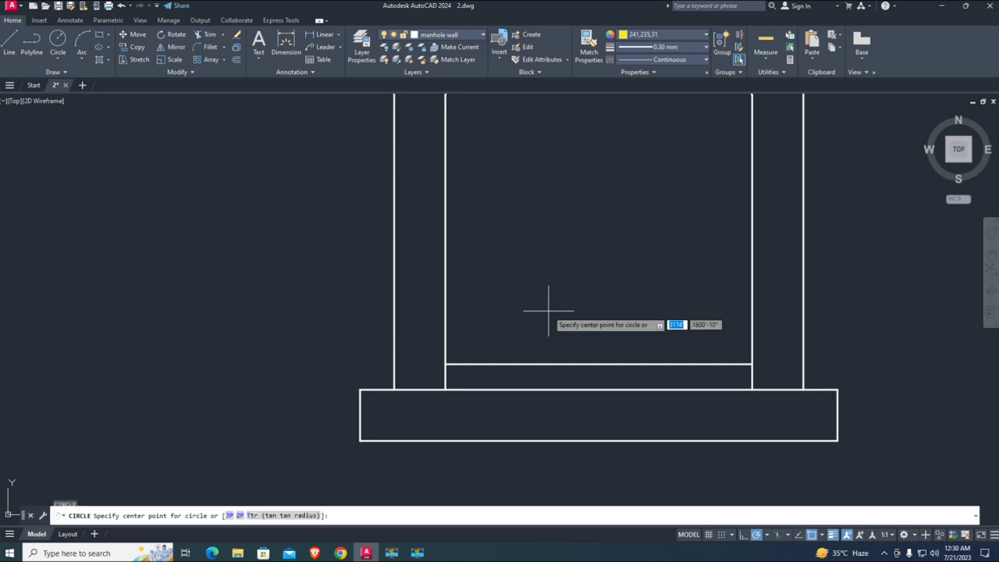
left_click(599, 364)
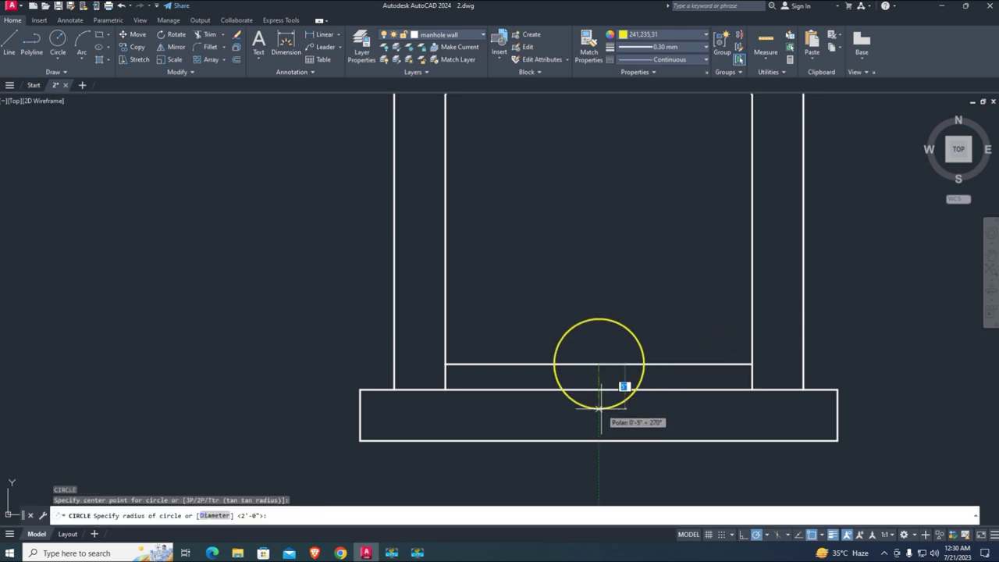
type("3")
key("Return")
scroll(594, 371, "up", 3)
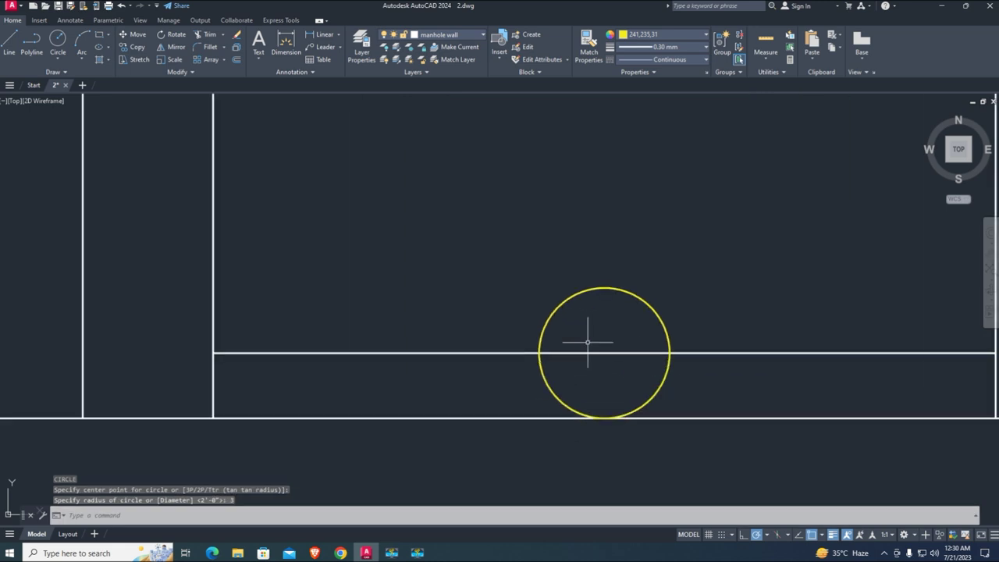
middle_click_drag(598, 330, 585, 294)
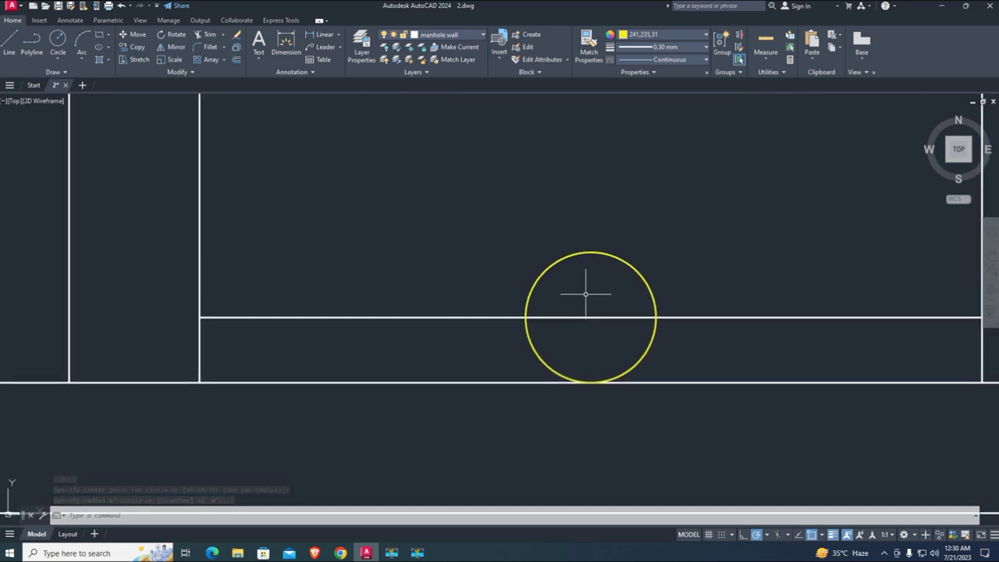
left_click(566, 256)
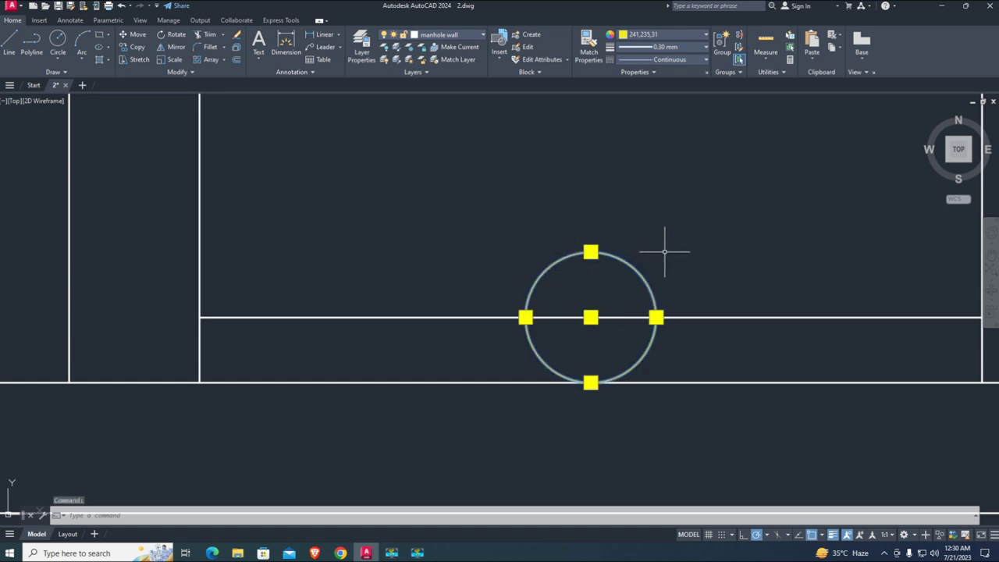
key("Delete")
Step: Draw a new radius 4 circle at the same centre point
type("c")
key("Return")
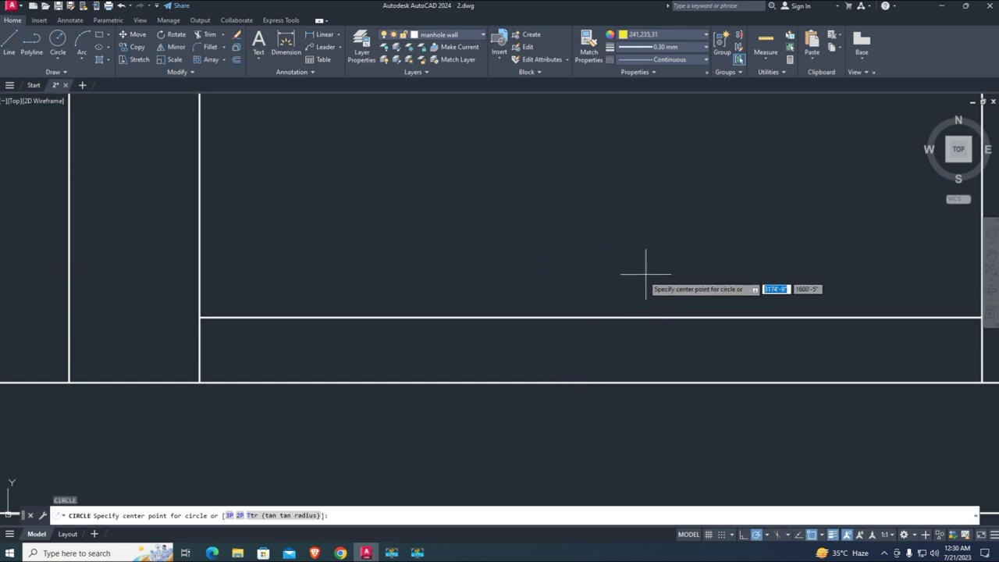
type("4")
key("Return")
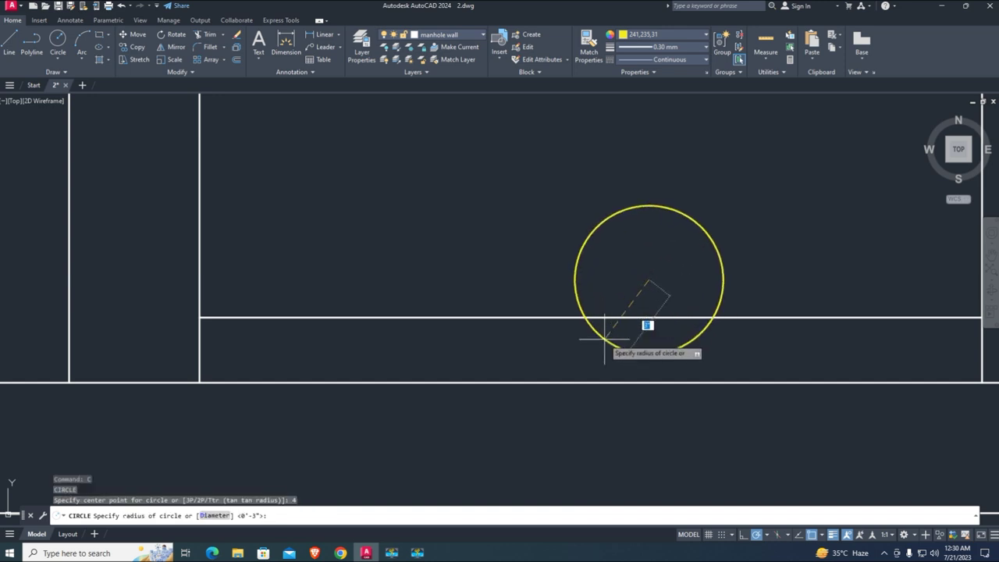
type("4")
key("Return")
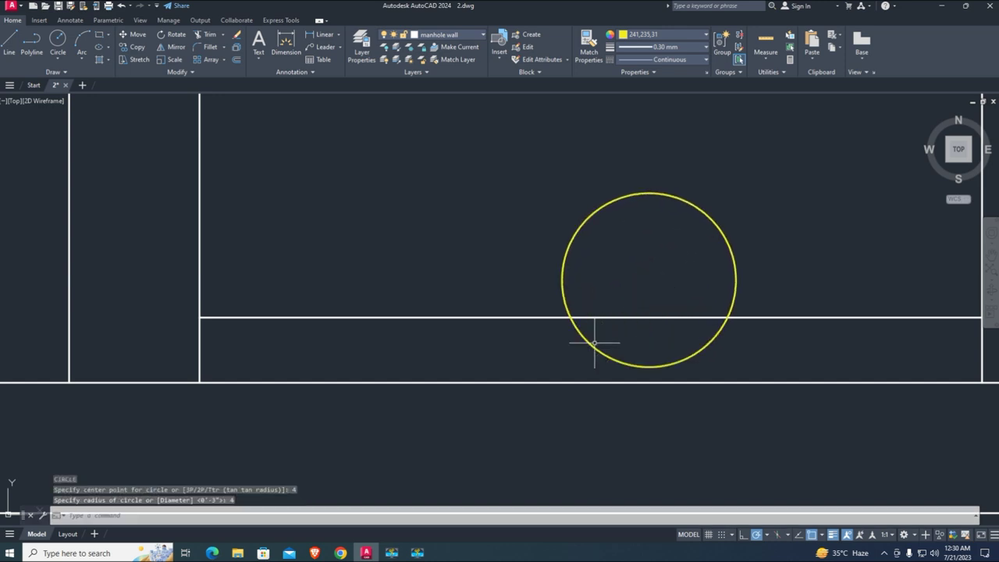
left_click(595, 342)
key("Return")
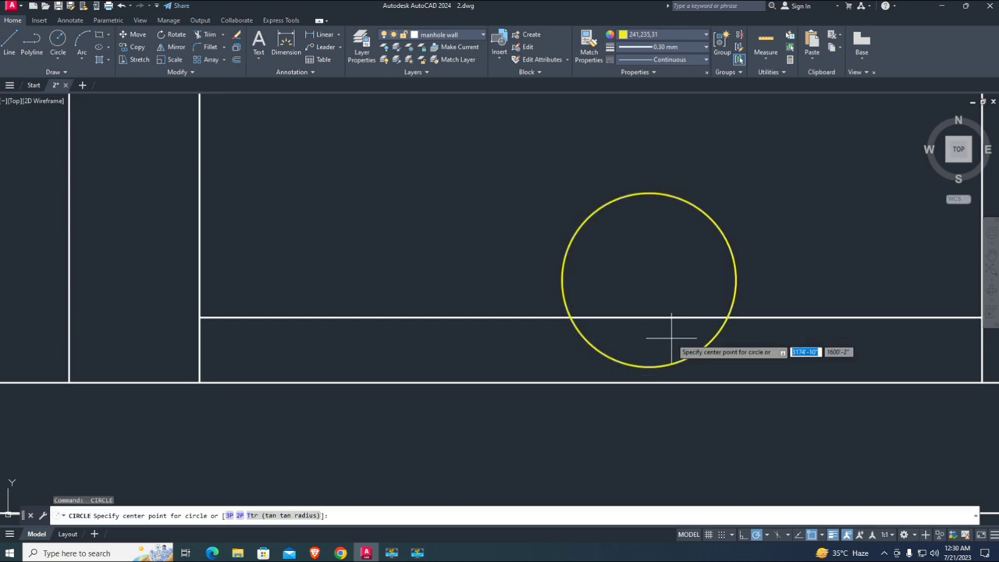
left_click(649, 367)
key("Escape")
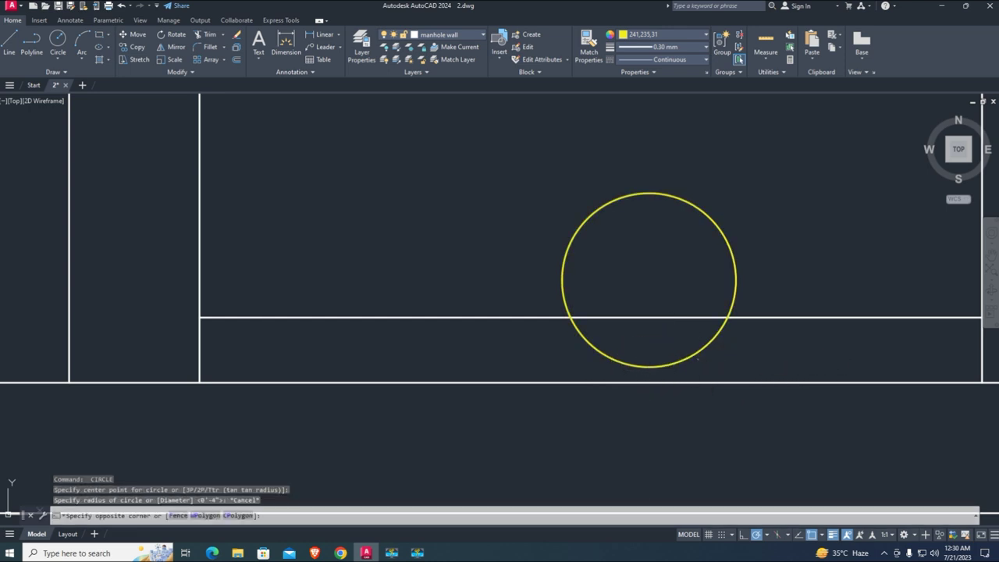
left_click(647, 366)
Step: Move the circle by its bottom quadrant to the midpoint between the base edge's two ends
type("m")
key("Return")
left_click(649, 367)
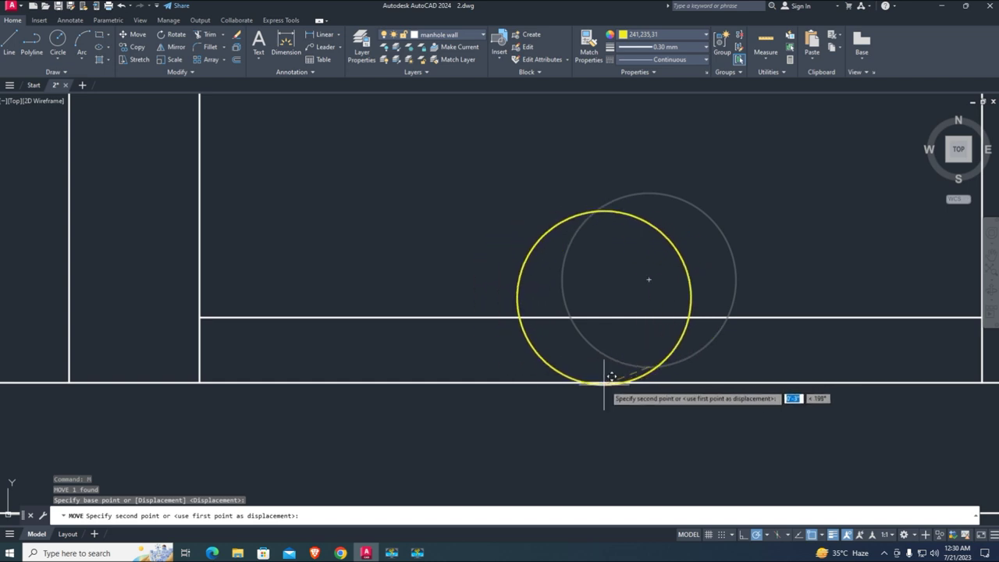
right_click(584, 383, "shift")
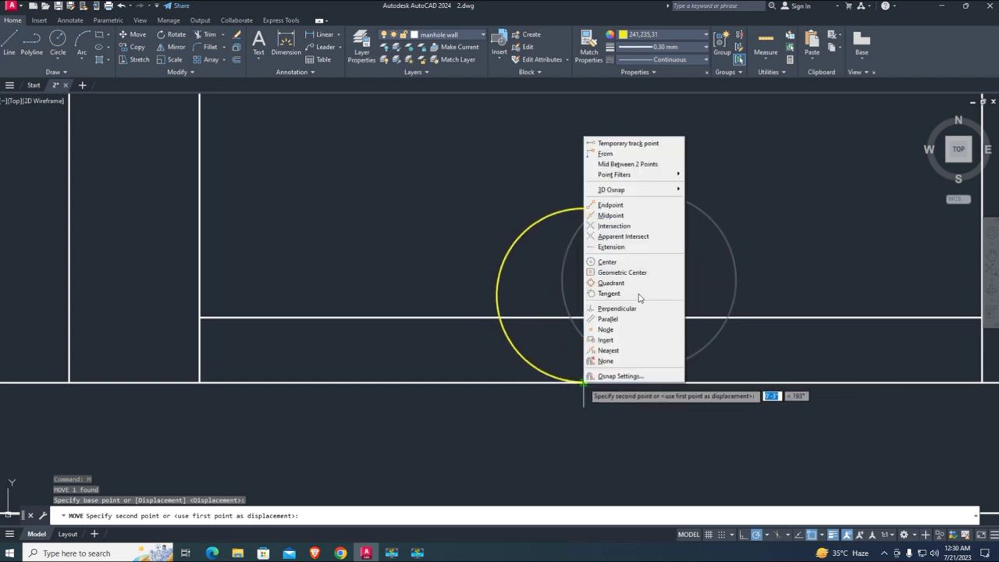
left_click(628, 164)
left_click(200, 382)
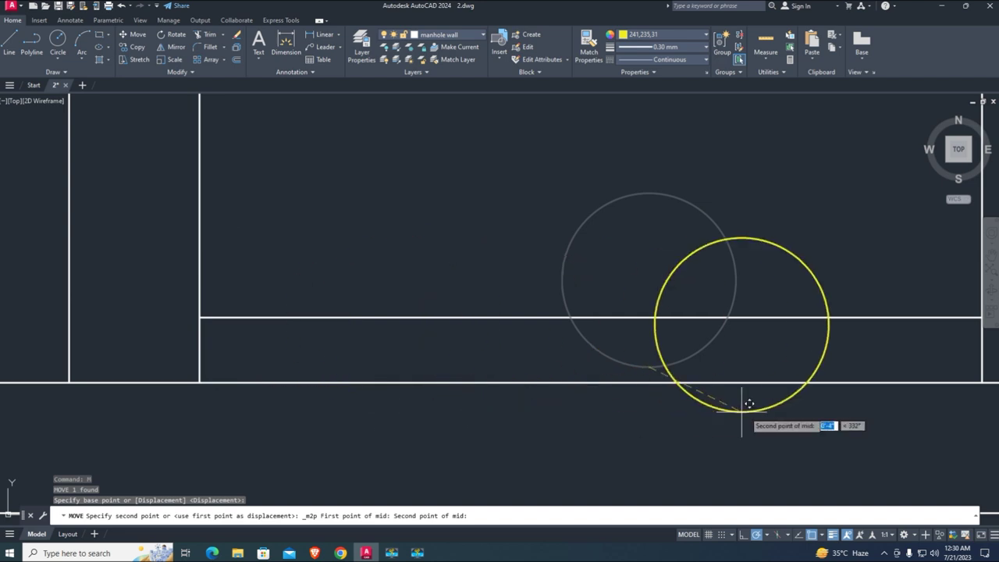
left_click(983, 383)
middle_click_drag(588, 323, 528, 334)
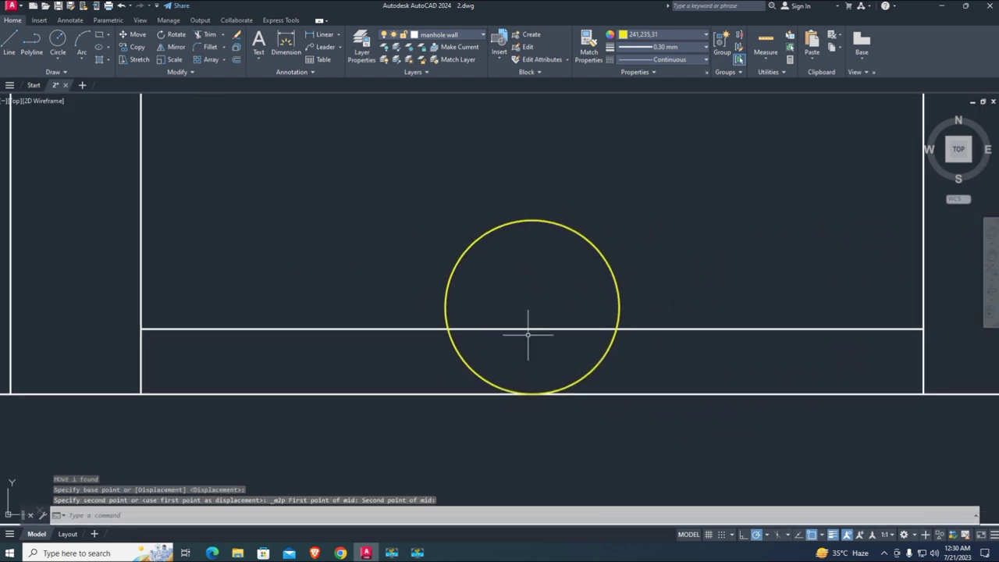
Step: Trim away the inner line inside the circle
type("r")
key("Return")
left_click(528, 339)
left_click(511, 289)
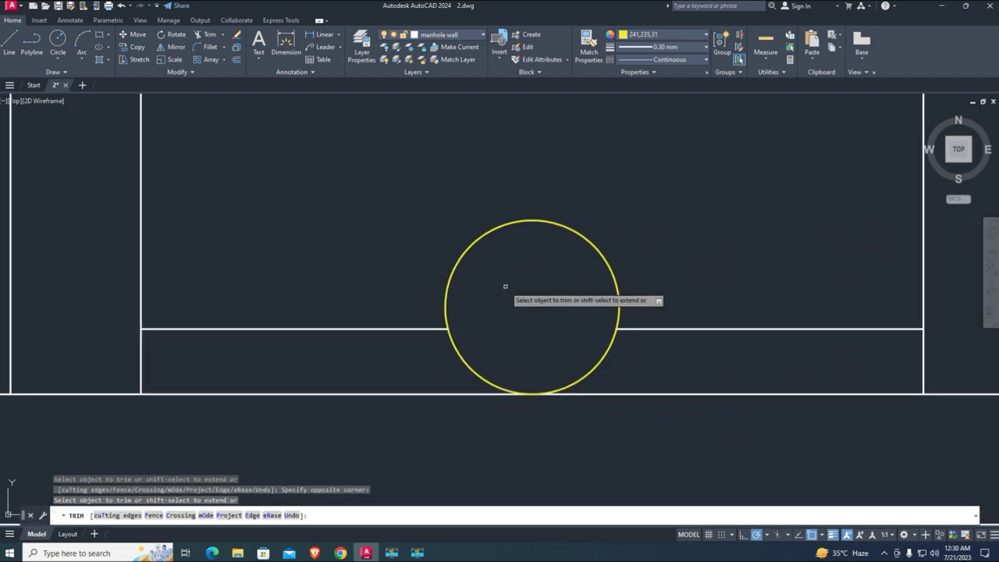
key("Escape")
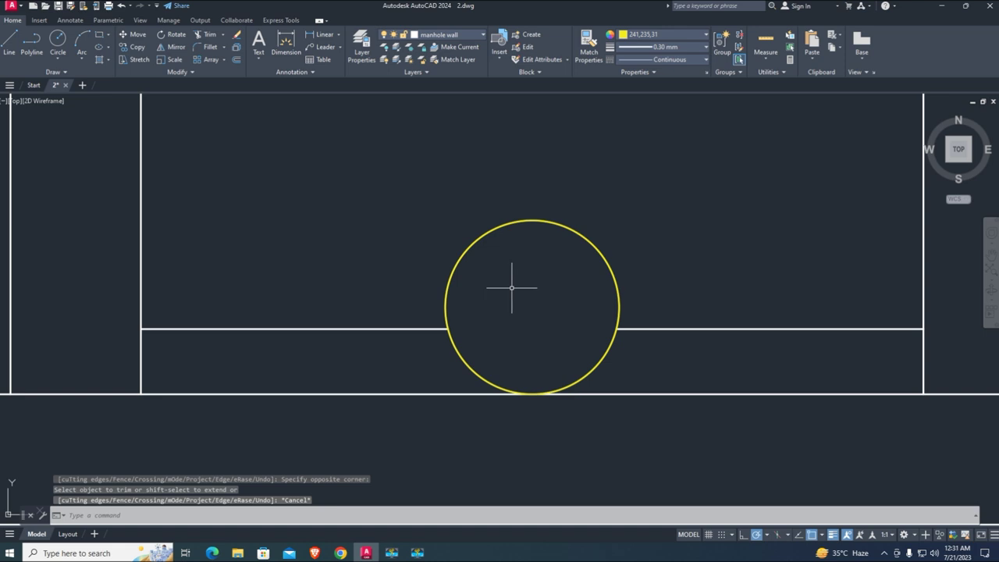
Step: Start a polyline where the circle meets the inner line
type("pl")
key("Return")
left_click(446, 328)
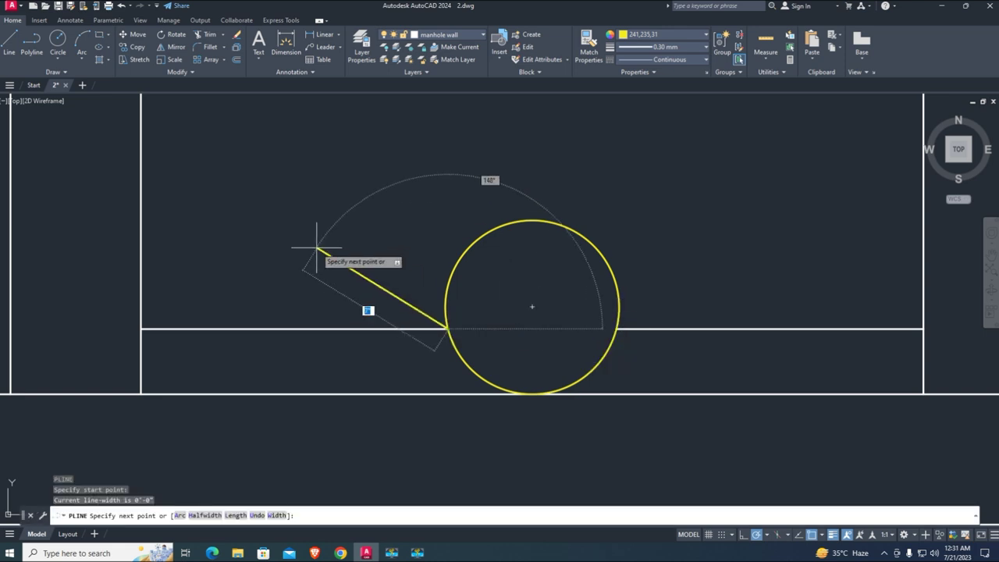
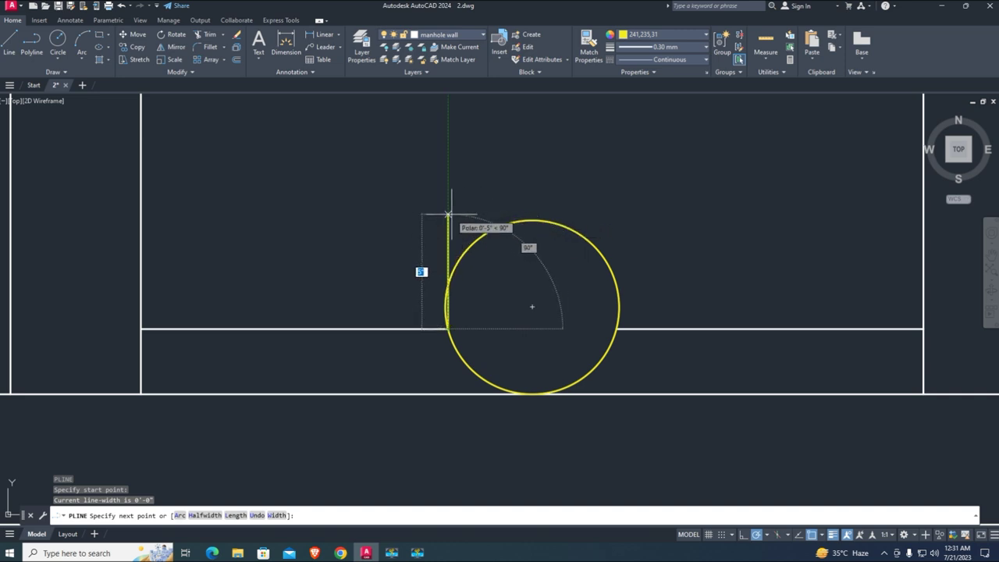
Step: Cancel the unfinished polyline and review the Drafting Settings tabs before closing with OK
key("Escape")
type("os")
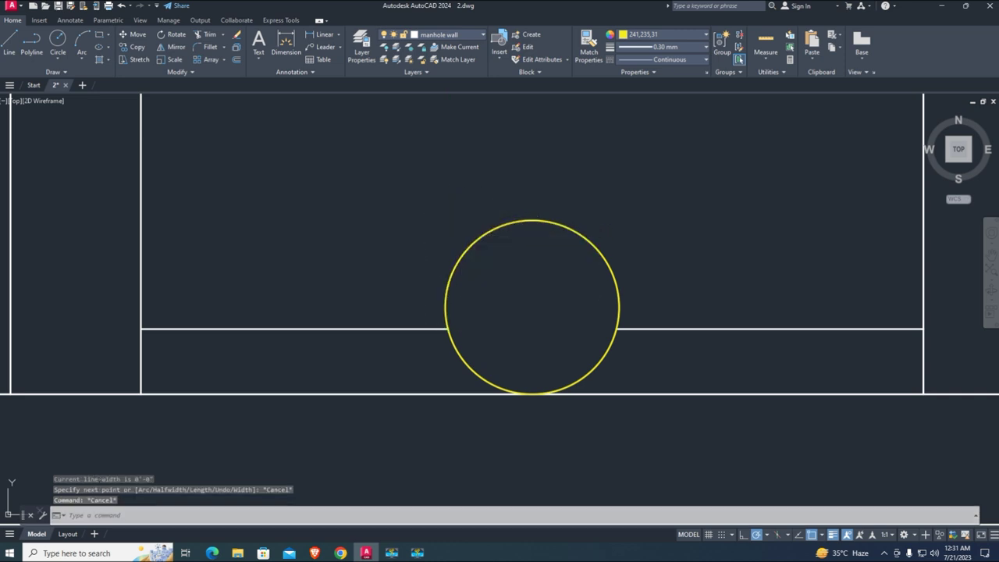
key("Return")
left_click(403, 175)
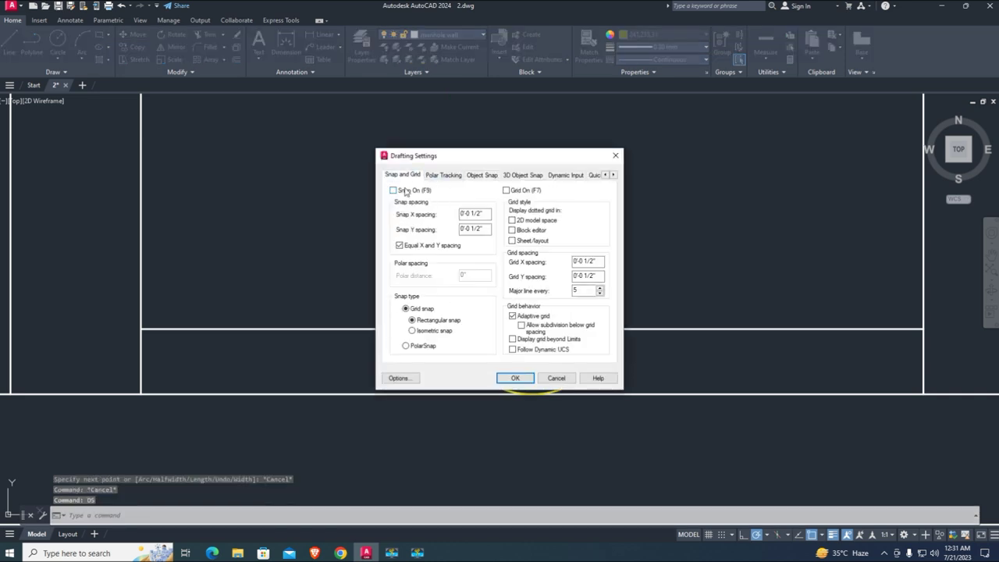
left_click(439, 177)
left_click(400, 175)
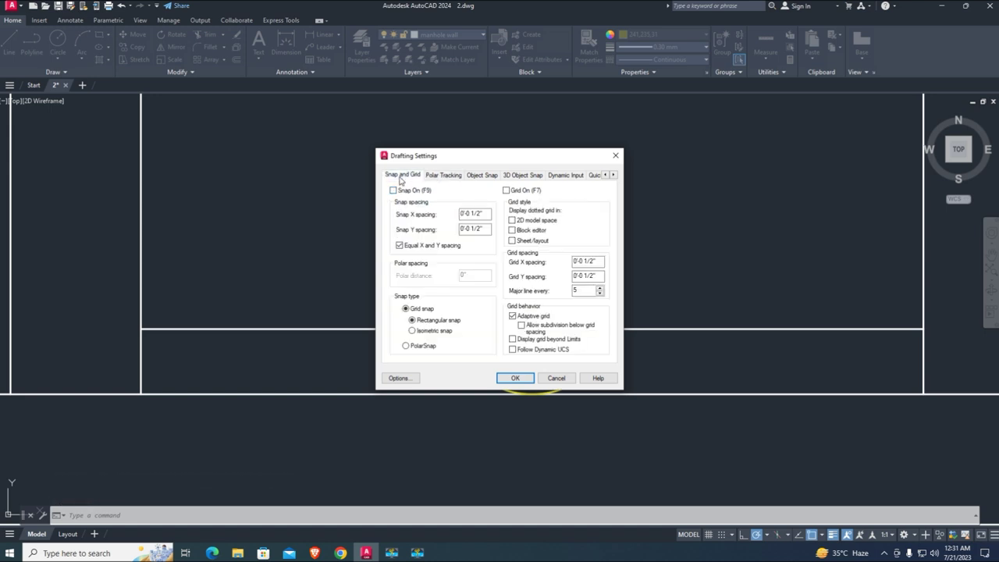
left_click(521, 174)
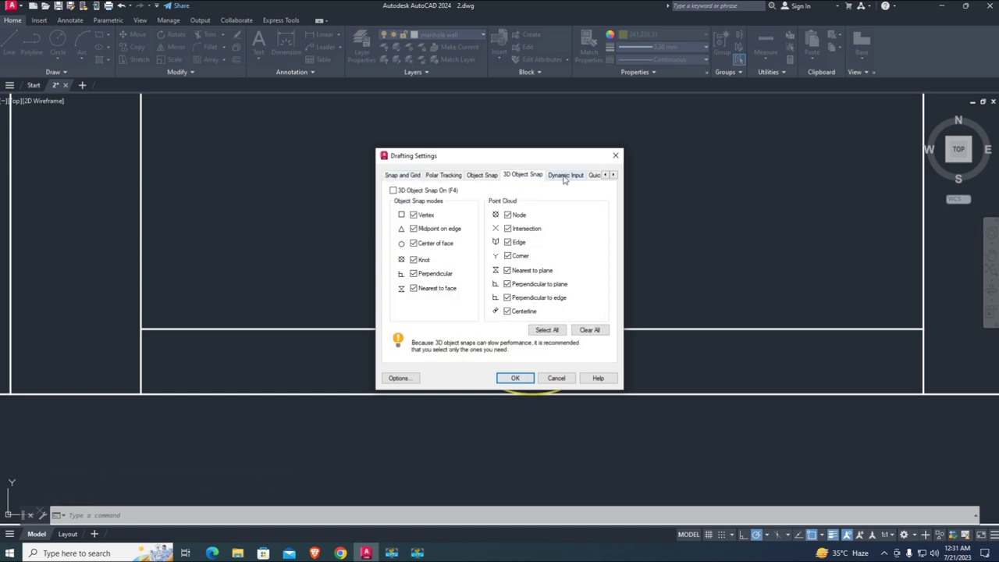
left_click(564, 177)
left_click(414, 175)
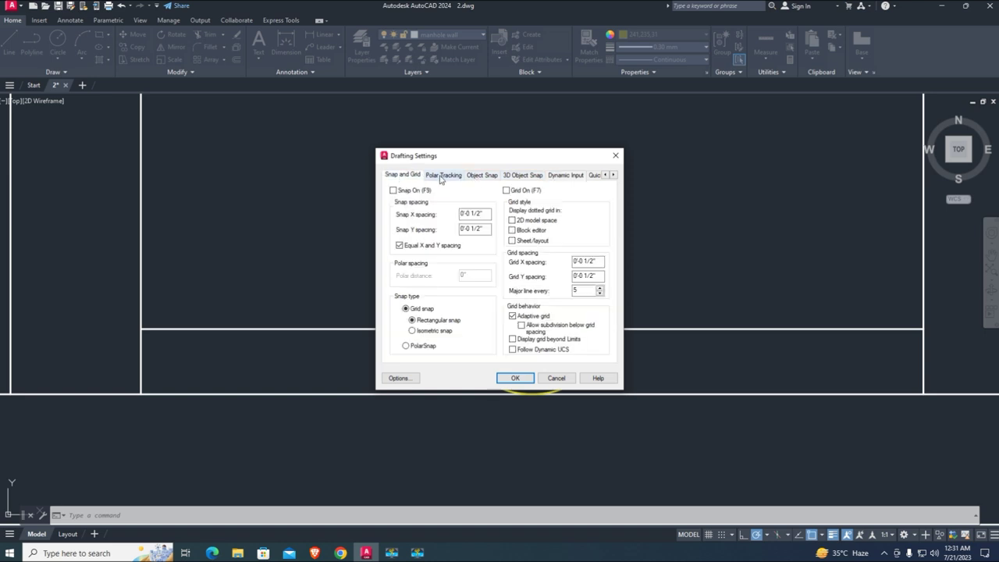
left_click(452, 176)
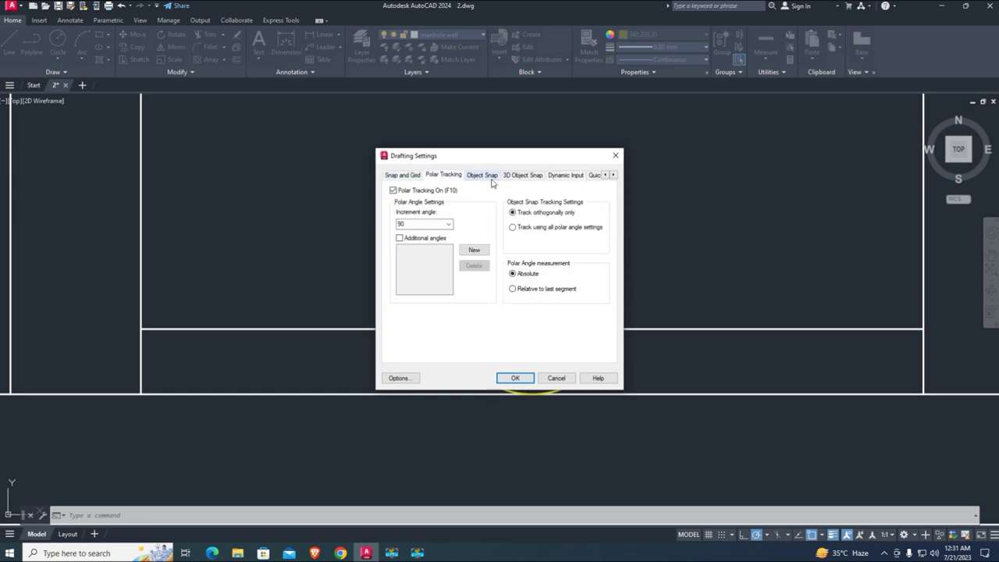
left_click(482, 176)
left_click(515, 378)
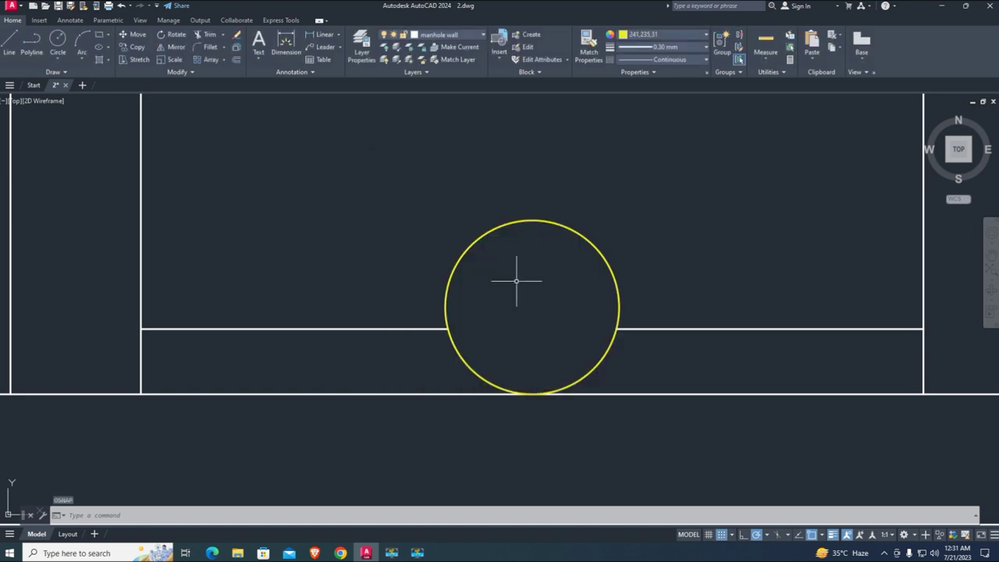
type("pl")
Step: Try a polyline from the circle-wall intersection, recheck Drafting Settings, and cancel again
key("Return")
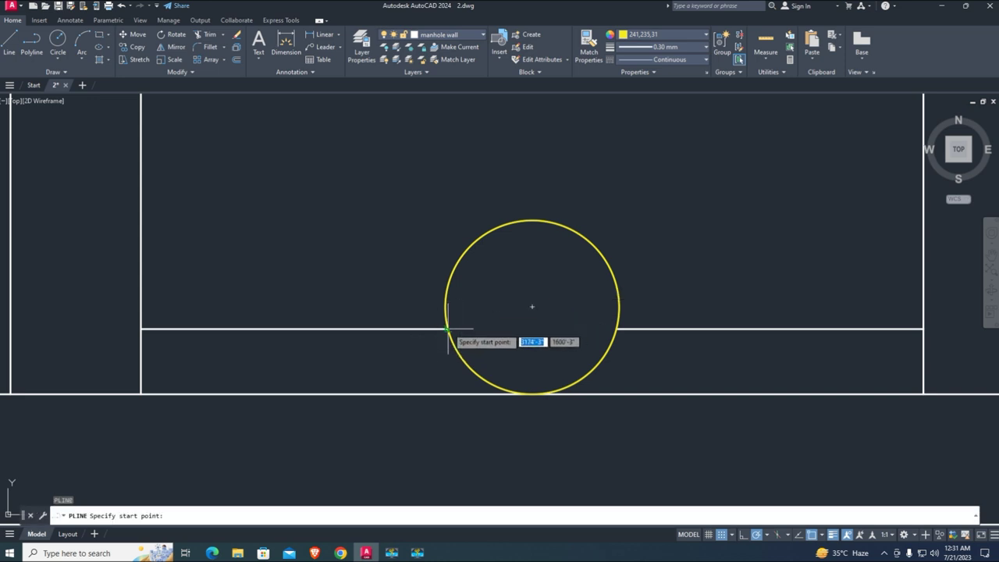
left_click(447, 328)
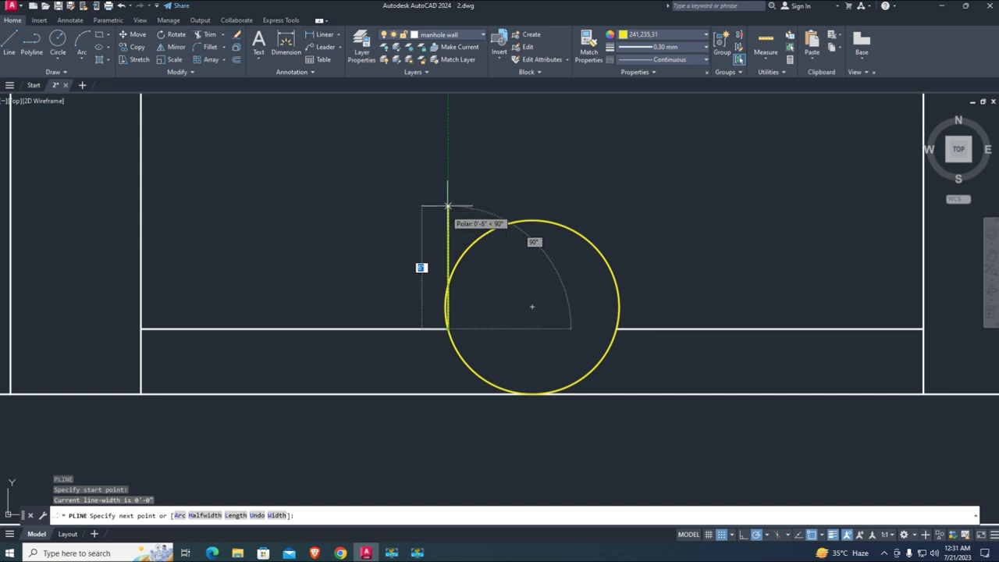
key("Escape")
type("os")
key("Return")
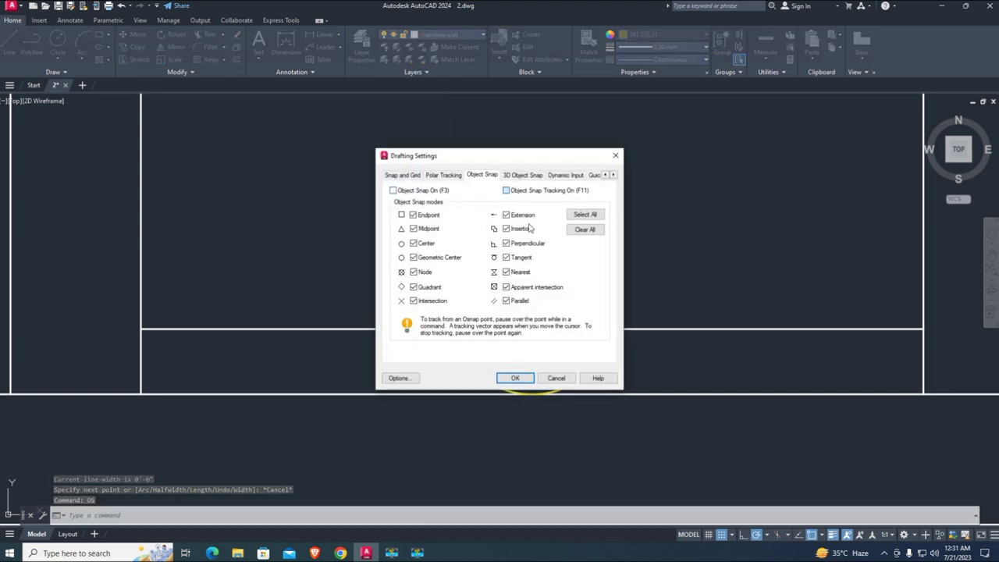
left_click(517, 378)
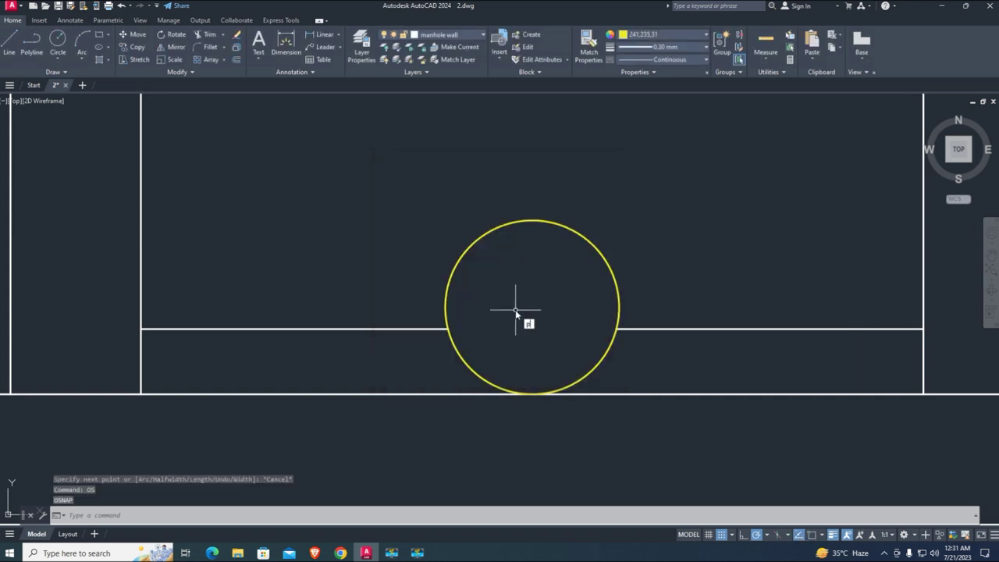
key("Return")
key("Escape")
key("Escape")
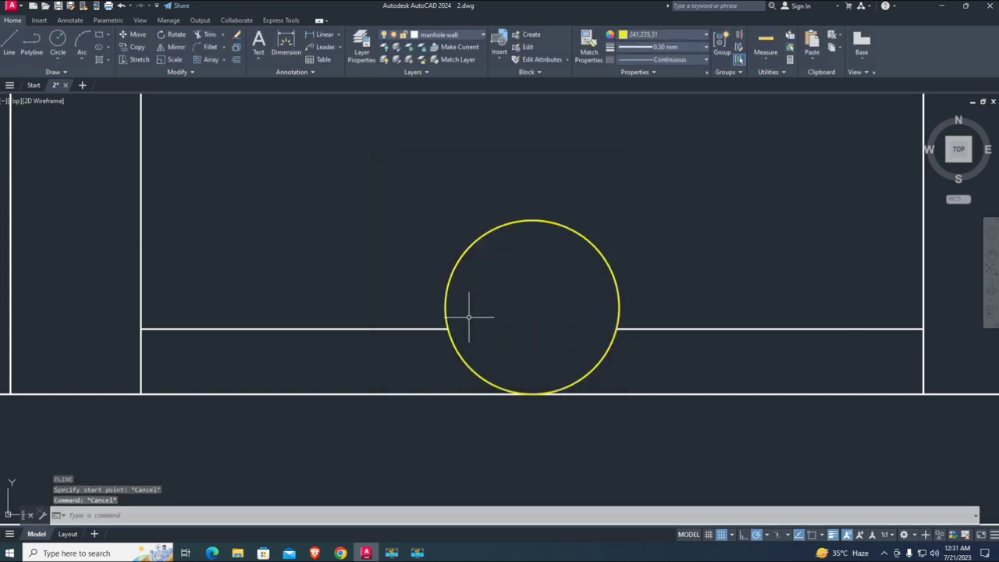
Step: Reopen Drafting Settings and browse Polar Tracking, Object Snap, 3D Object Snap, Dynamic Input and Quick Properties
type("os")
key("Return")
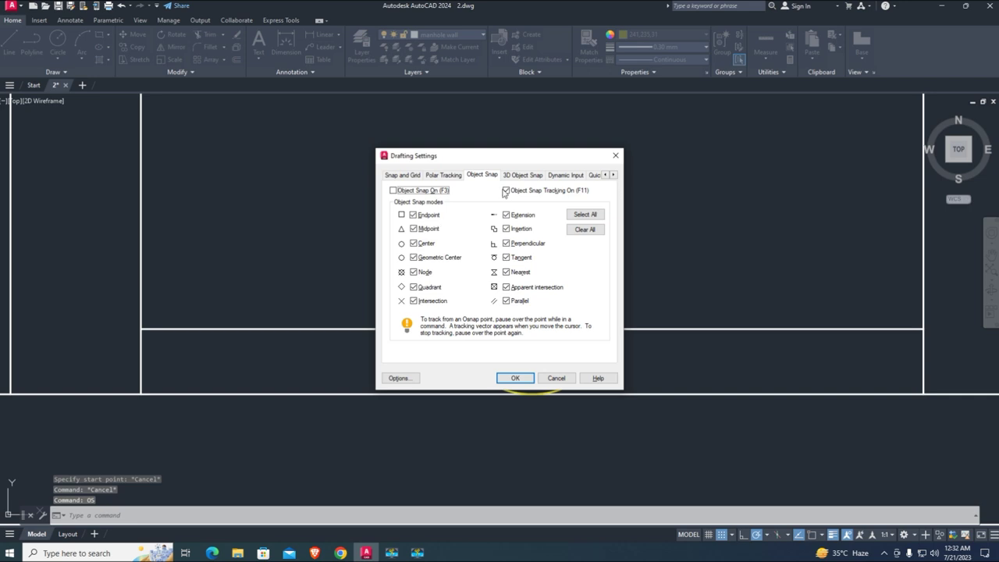
left_click(445, 176)
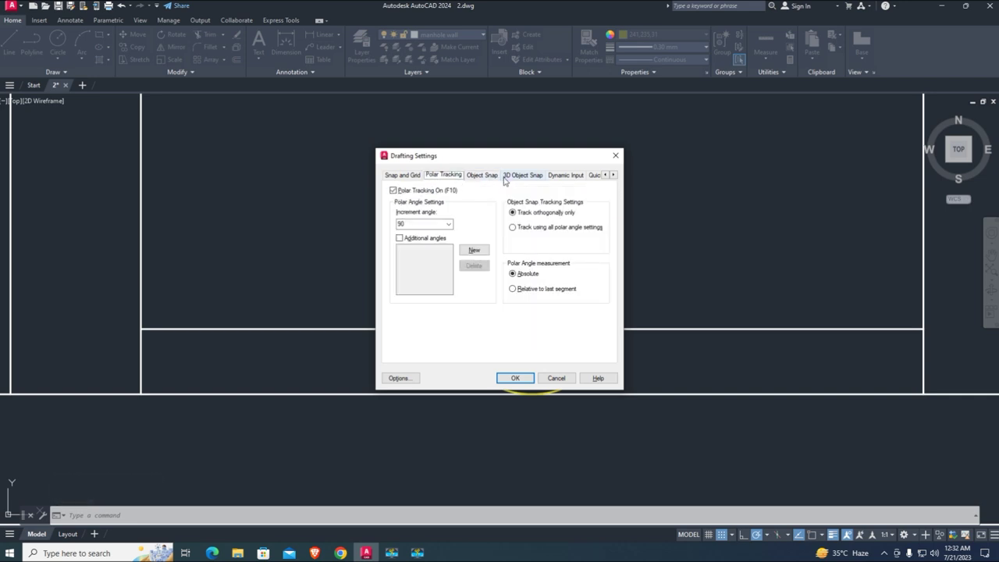
left_click(484, 176)
left_click(518, 176)
left_click(560, 176)
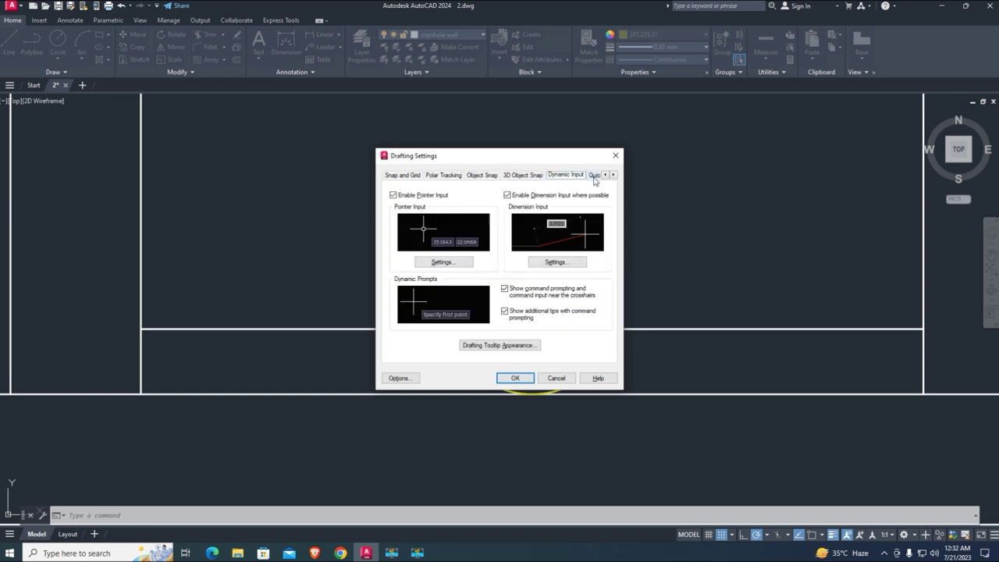
left_click(595, 177)
Step: Turn on Ortho and Polar tracking in the status bar, cancelling the started command
left_click(514, 378)
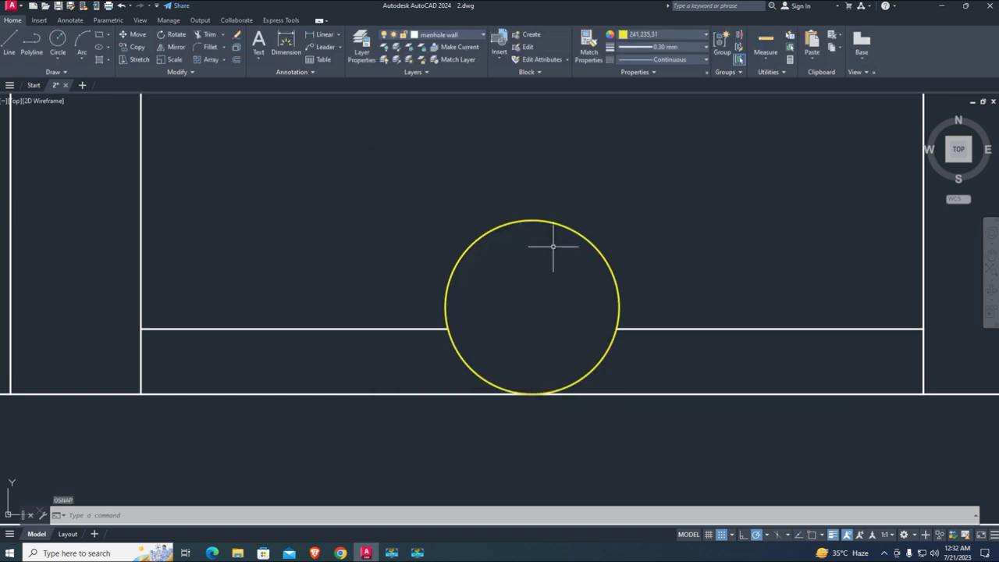
type("l")
key("Return")
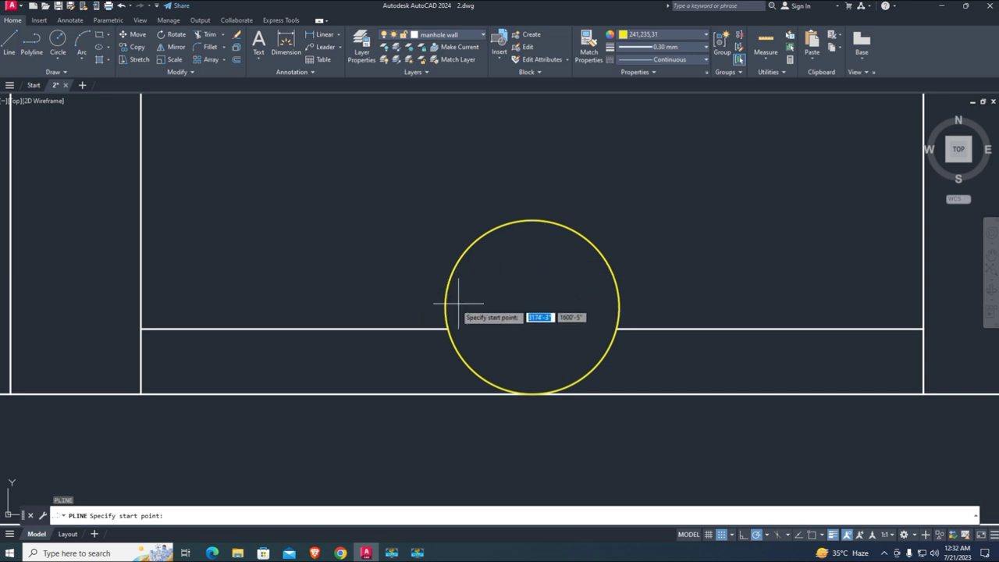
left_click(745, 537)
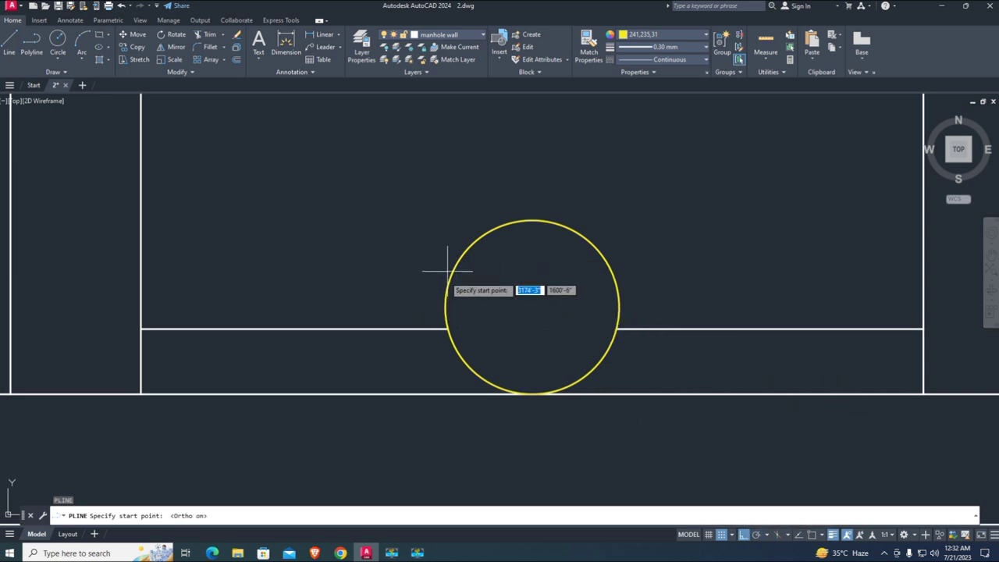
left_click(757, 538)
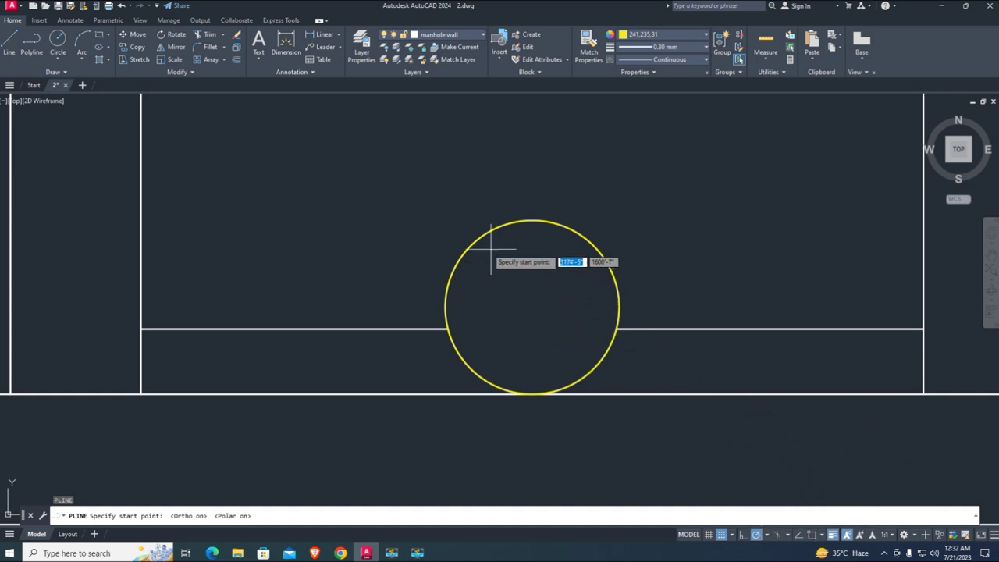
key("Escape")
key("Escape")
Step: Check the Snap and Grid and Polar Tracking settings in Drafting Settings, then close it
type("os")
key("Return")
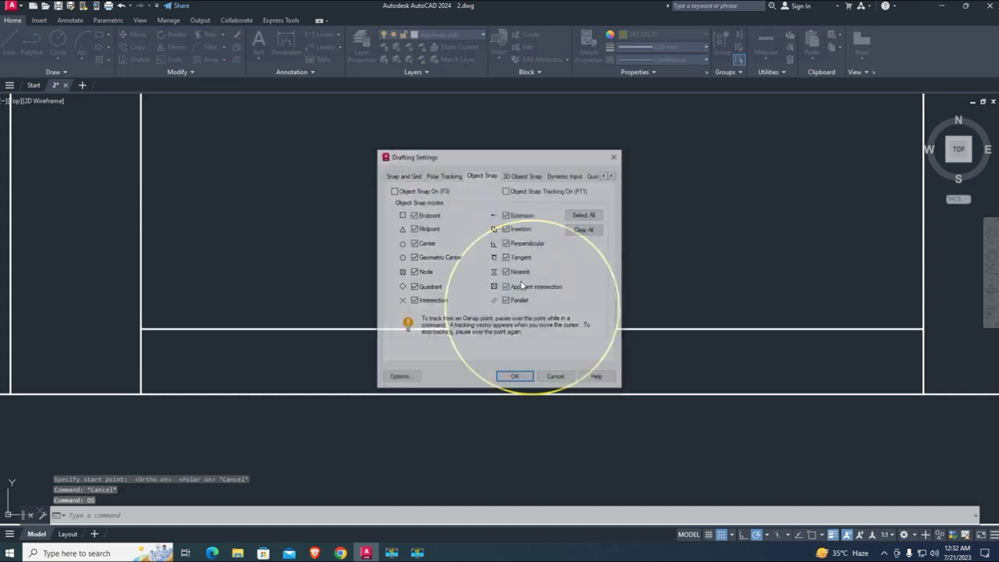
left_click(403, 176)
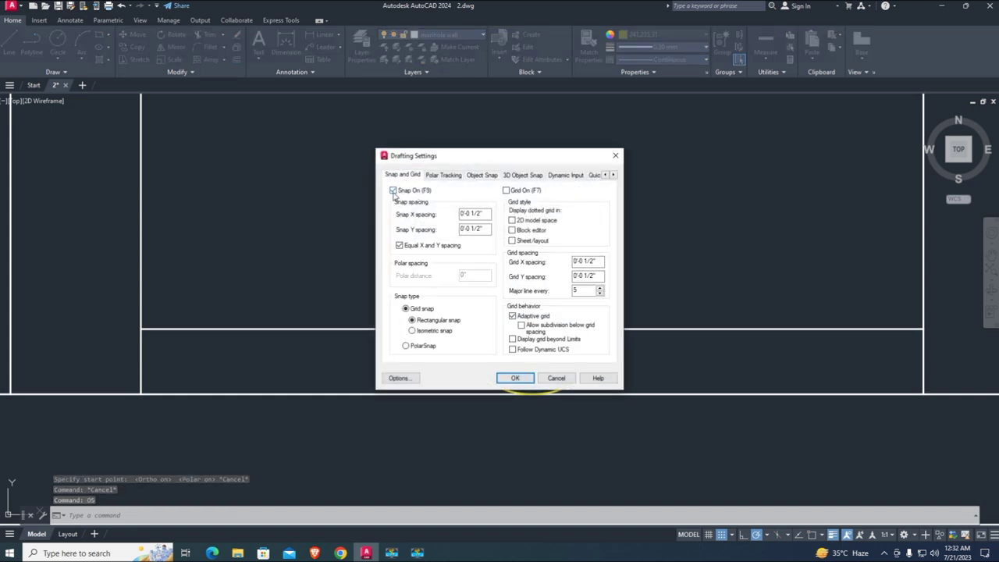
key("ctrl+Tab")
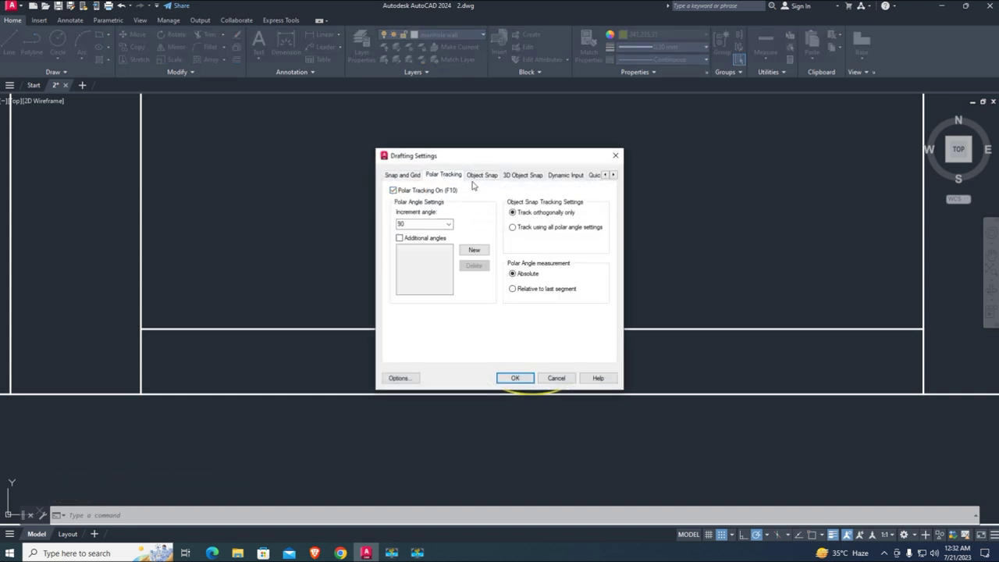
left_click(516, 379)
type("pl")
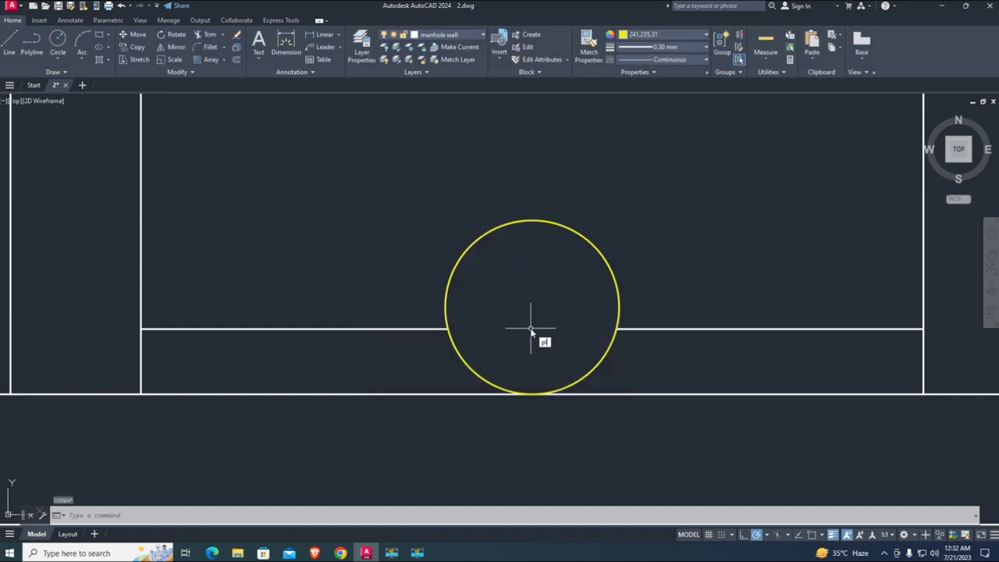
key("Return")
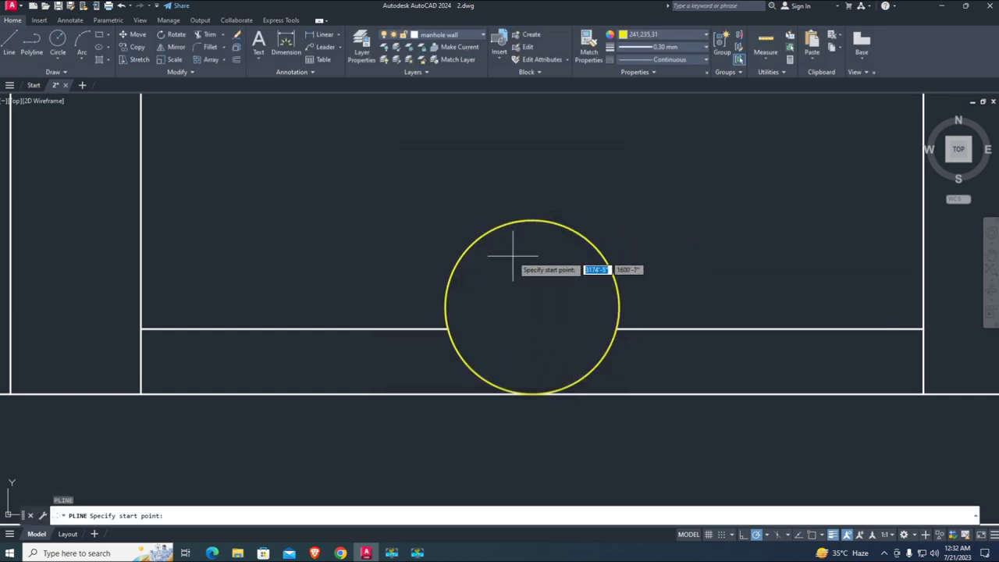
key("Escape")
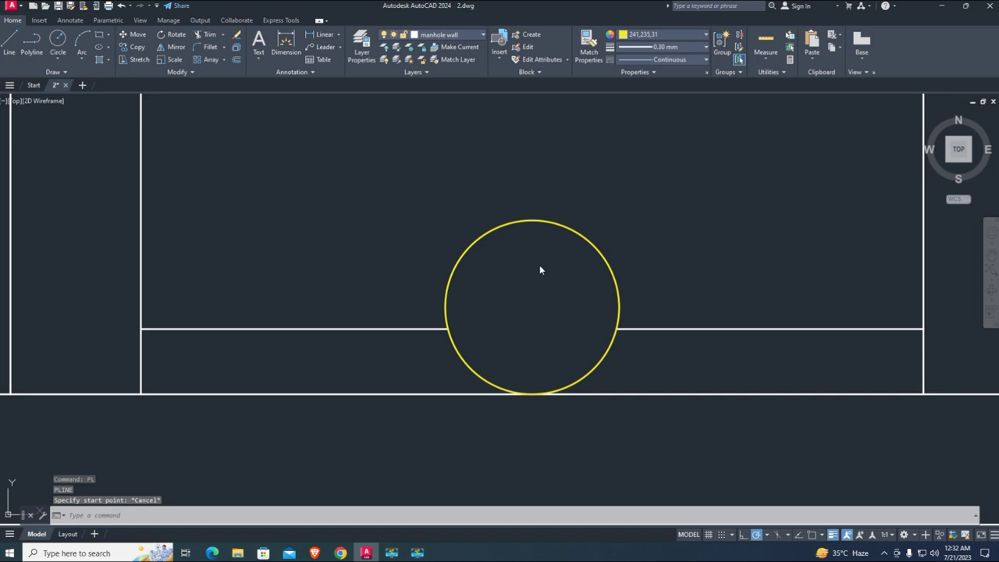
Step: Confirm Object Snap and Object Snap Tracking are on in Drafting Settings and click OK
type("os")
key("Return")
left_click(402, 175)
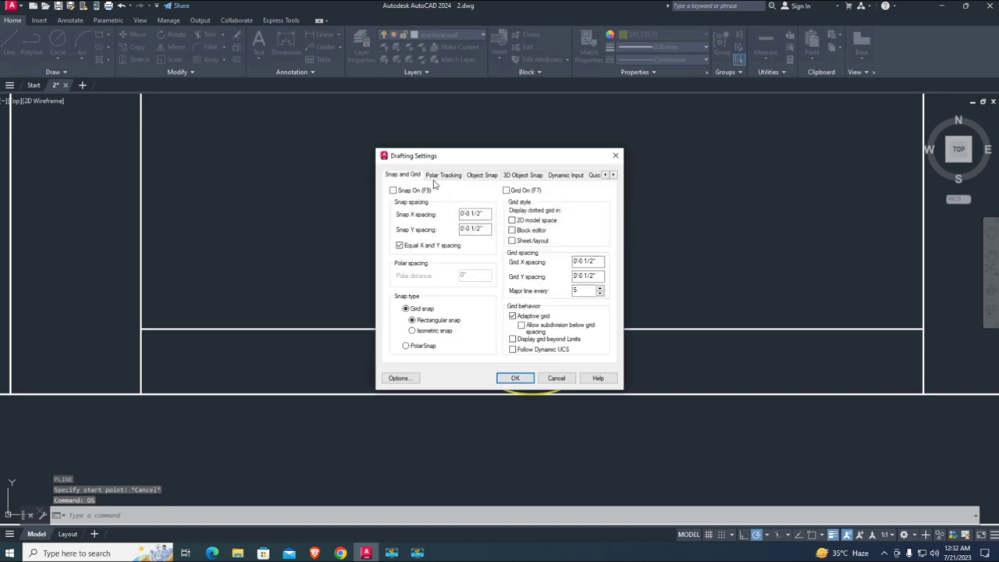
left_click(442, 177)
left_click(472, 177)
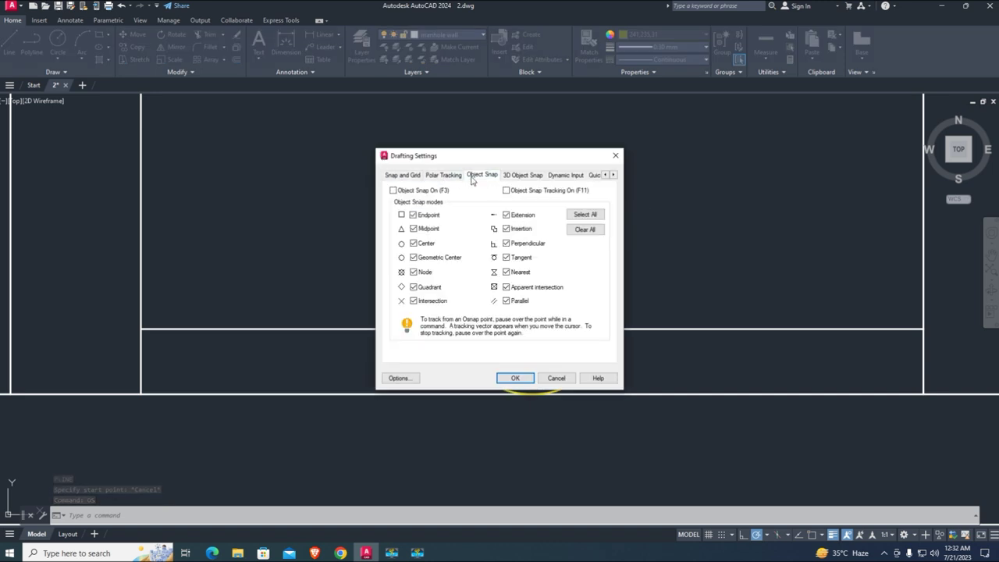
left_click(515, 378)
Step: Draw a polyline from the circle-wall intersection up, left to the wall, and diagonally back to the circle
key("Return")
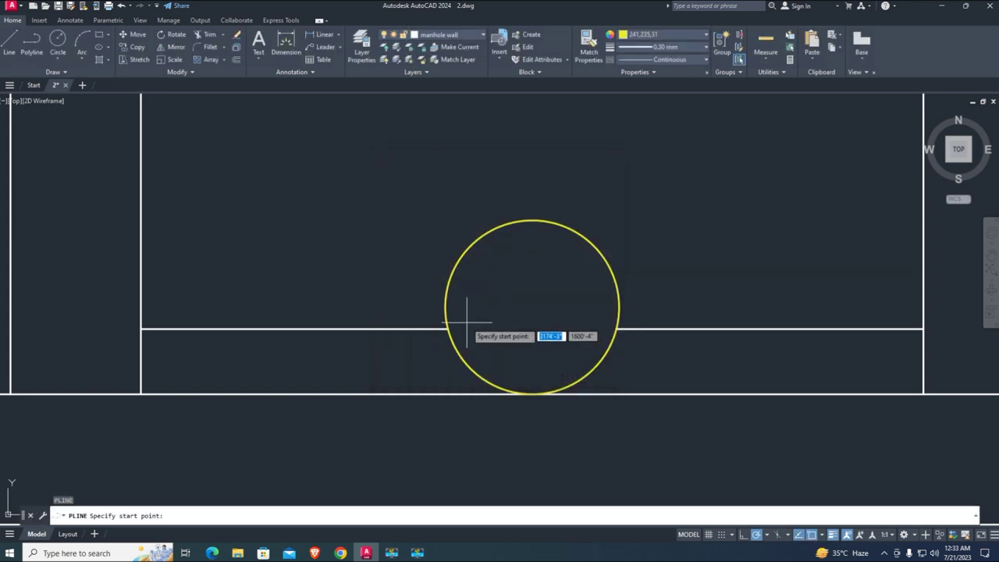
left_click(448, 329)
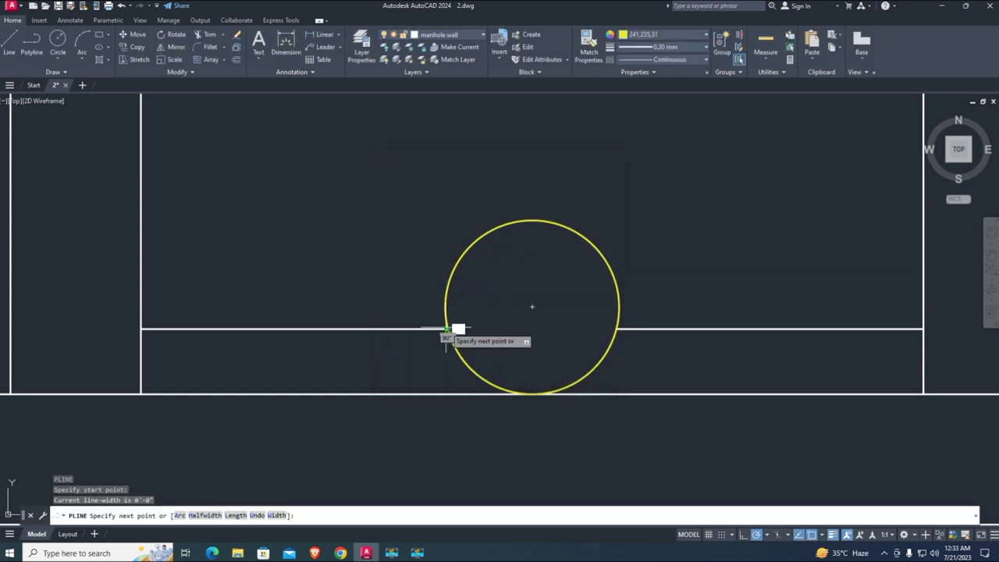
left_click(448, 219)
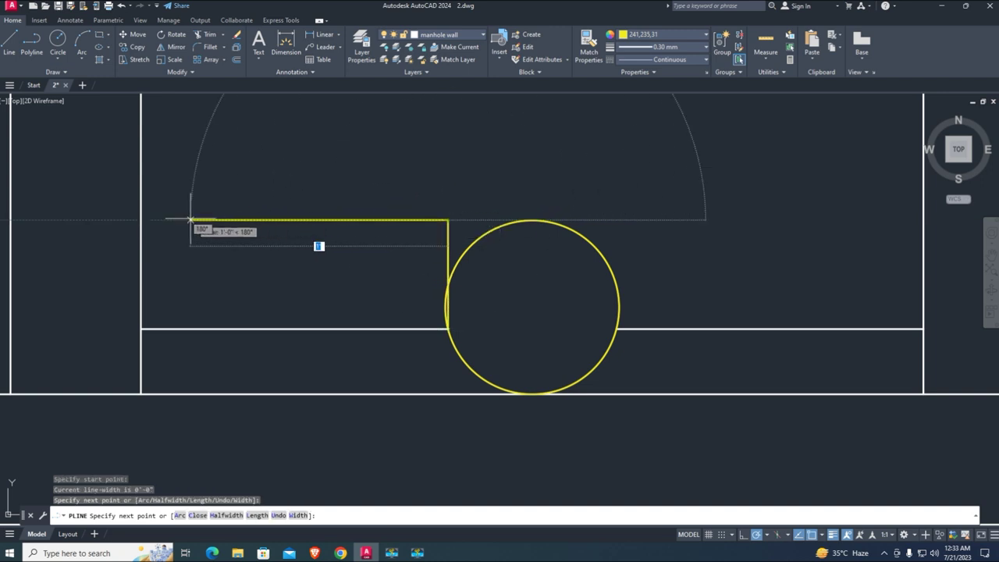
left_click(141, 220)
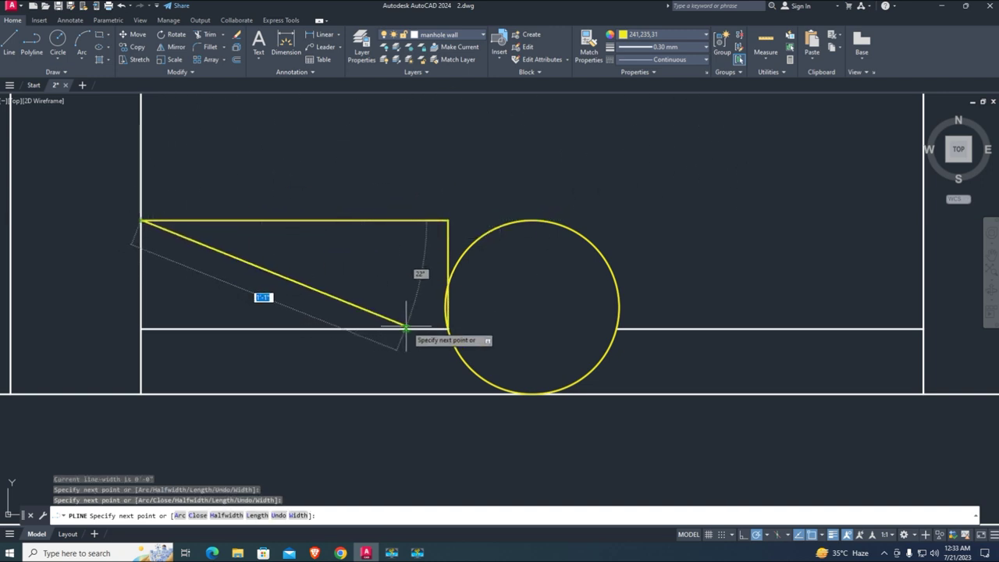
left_click(447, 328)
key("Return")
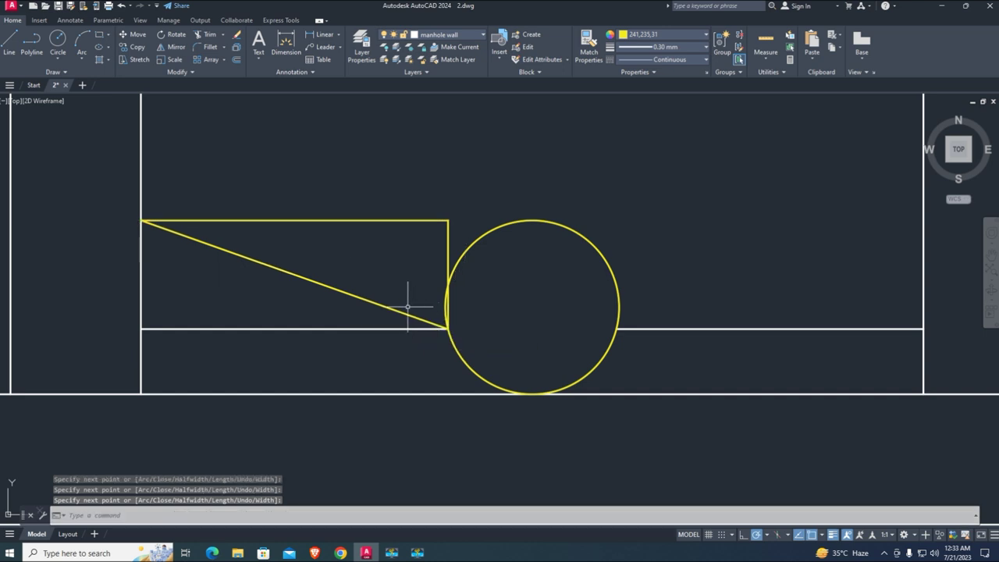
Step: Explode the polyline and delete its top horizontal segment, leaving the sloped benching line
middle_click_drag(396, 261, 463, 292)
type("x")
key("Return")
left_click_drag(469, 294, 444, 223)
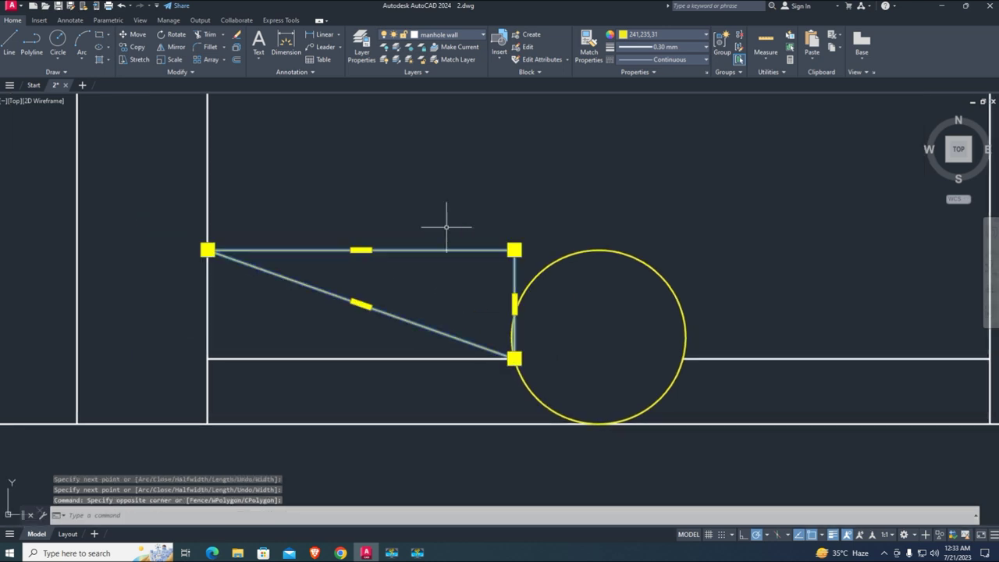
key("Return")
left_click_drag(461, 258, 441, 232)
key("Delete")
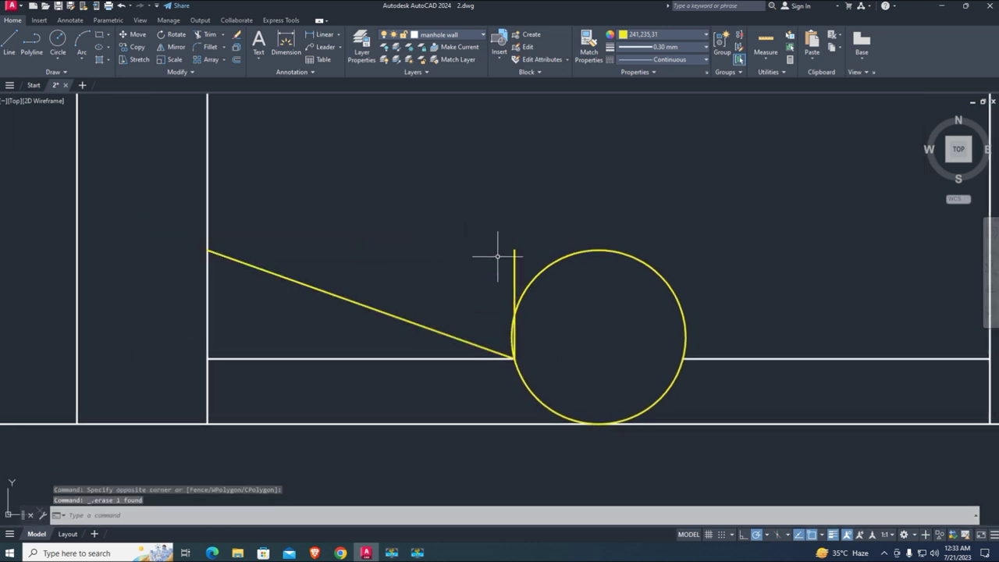
scroll(459, 251, "down", 2)
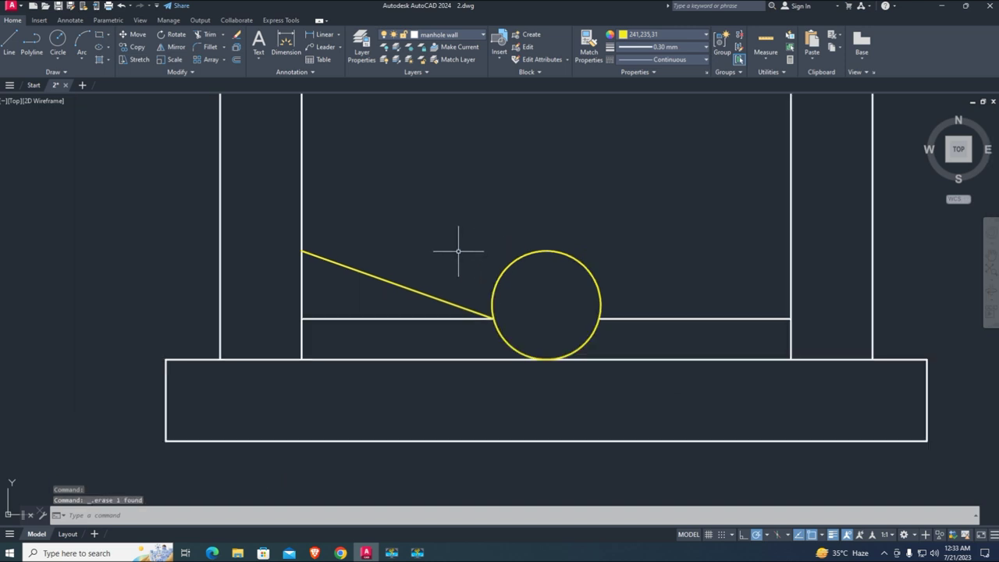
Step: Mirror the sloped benching line about a vertical axis through the pipe, keeping the original
left_click(383, 300)
left_click(365, 254)
type("i")
key("Return")
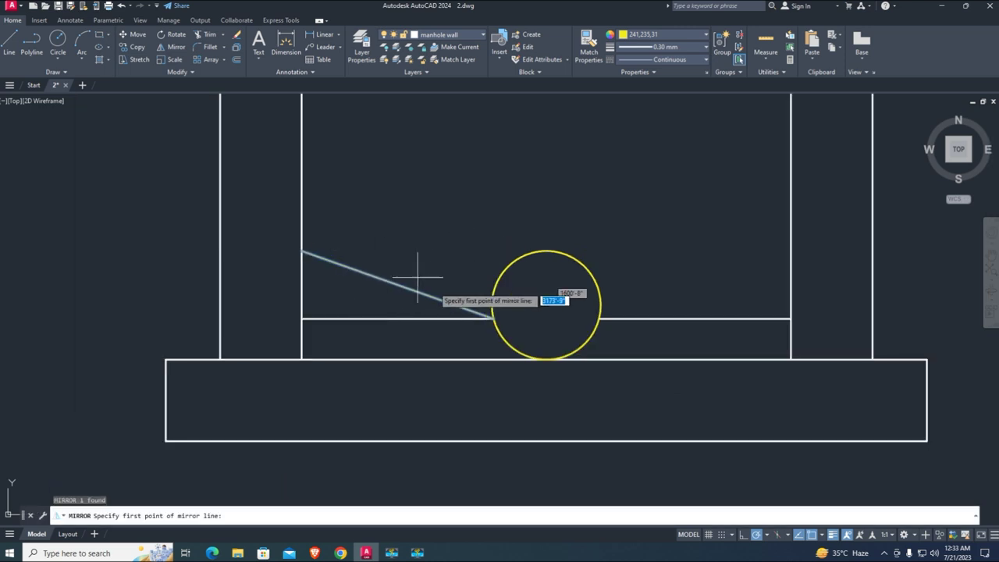
left_click(547, 360)
left_click(546, 233)
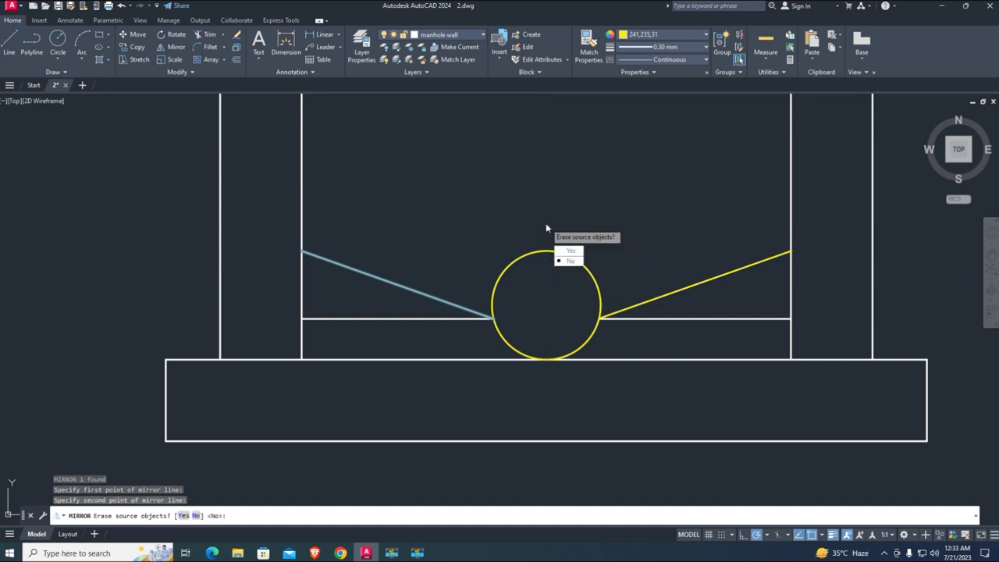
key("Return")
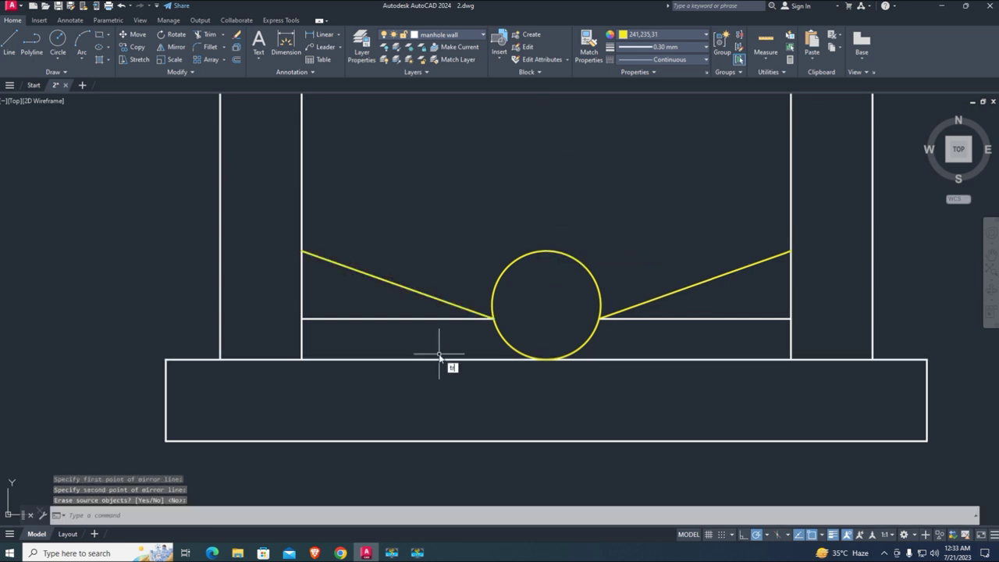
Step: Erase the horizontal line segments on both sides of the pipe circle
key("Return")
left_click(435, 337)
left_click(337, 295)
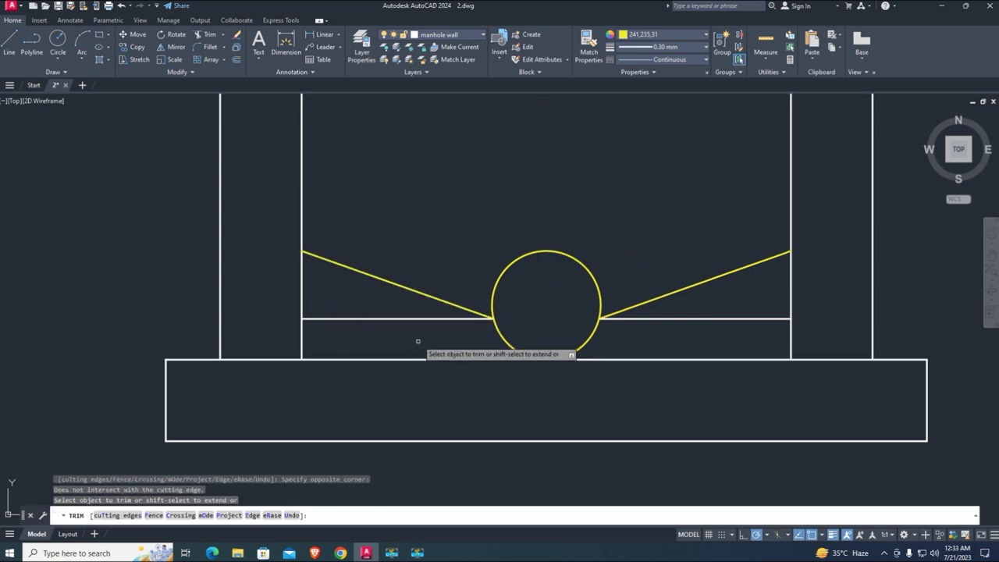
key("Escape")
left_click(412, 325)
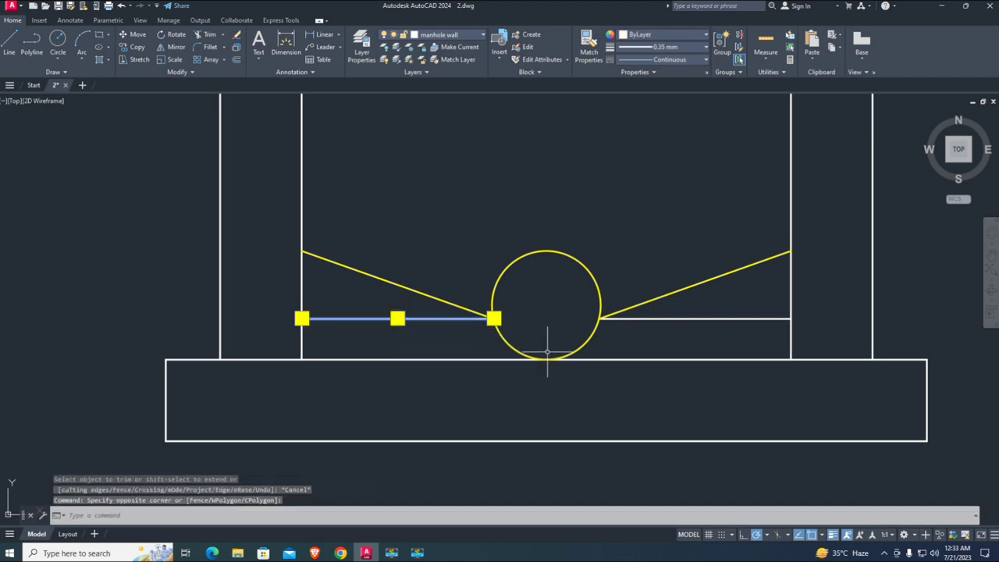
key("Delete")
left_click(697, 345)
left_click(698, 313)
key("Delete")
scroll(578, 328, "down", 2)
scroll(584, 348, "up", 2)
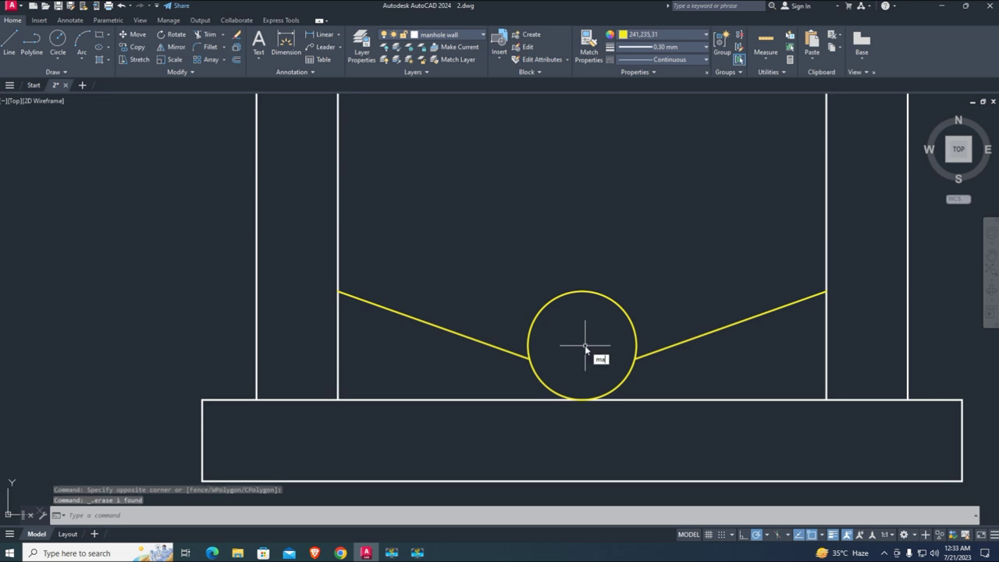
Step: Match the base rectangle's properties onto the pipe circle and both benching lines
type("ma")
key("Return")
left_click(696, 401)
left_click(765, 355)
left_click(478, 272)
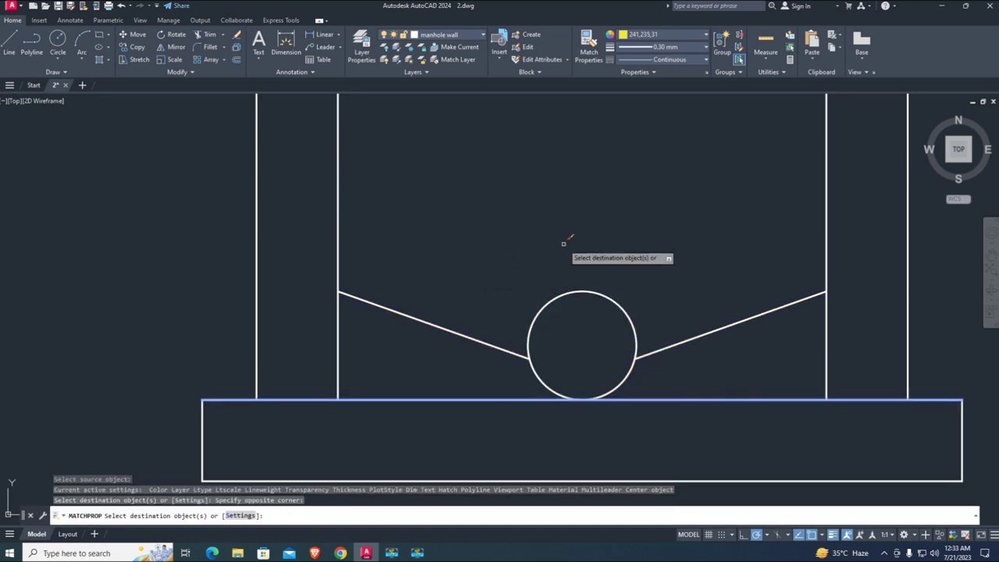
key("Escape")
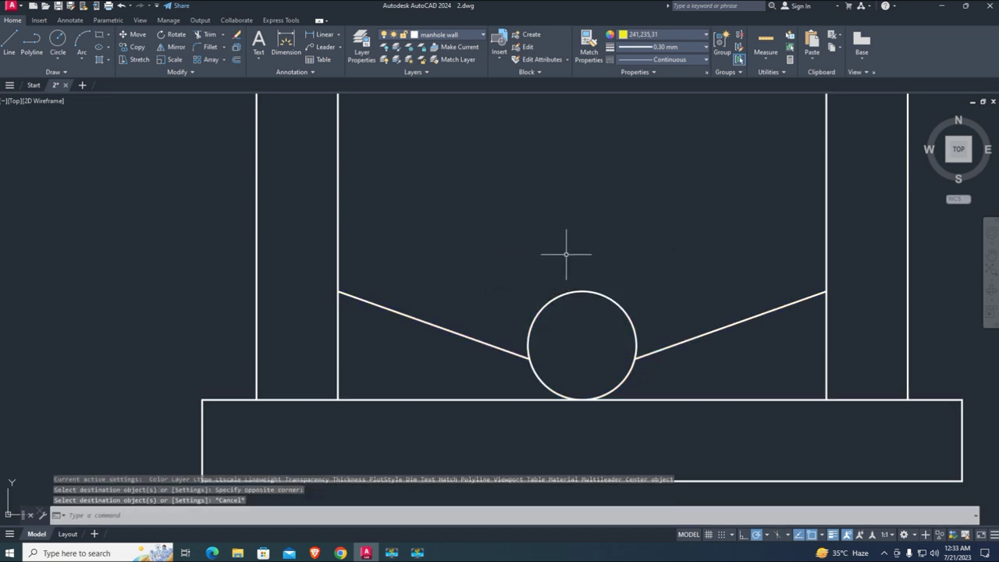
Step: Draw an S-shaped spline through the pipe circle from its top to its bottom
type("spl")
key("Return")
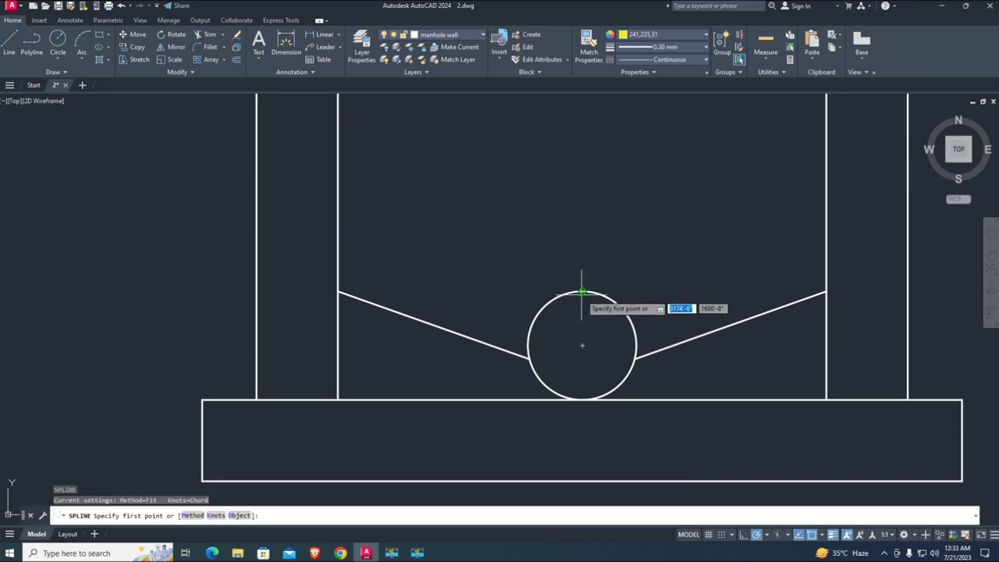
left_click(583, 293)
left_click(590, 332)
left_click(564, 349)
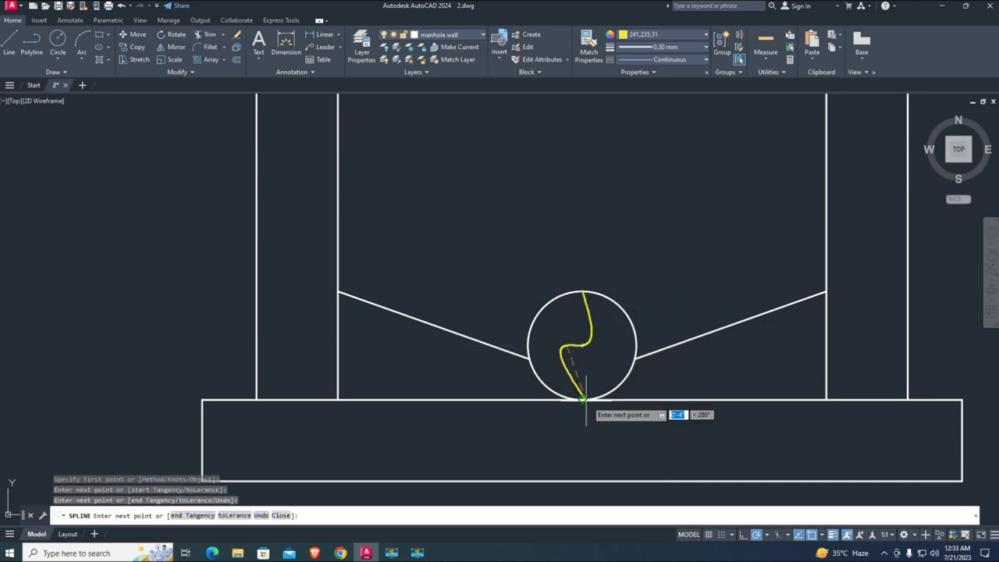
left_click(581, 398)
key("Return")
scroll(534, 336, "down", 2)
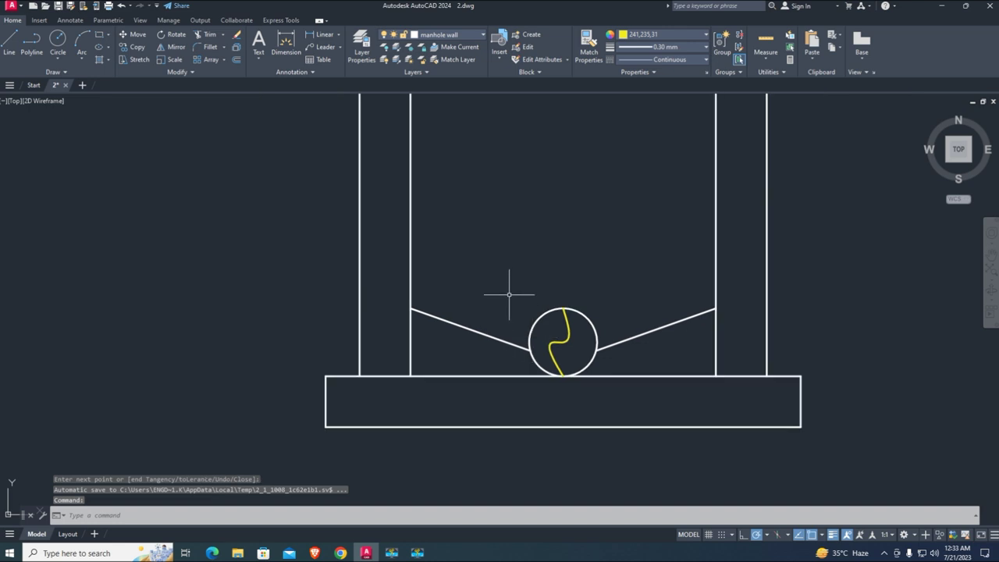
scroll(509, 295, "down", 2)
middle_click_drag(515, 297, 499, 344)
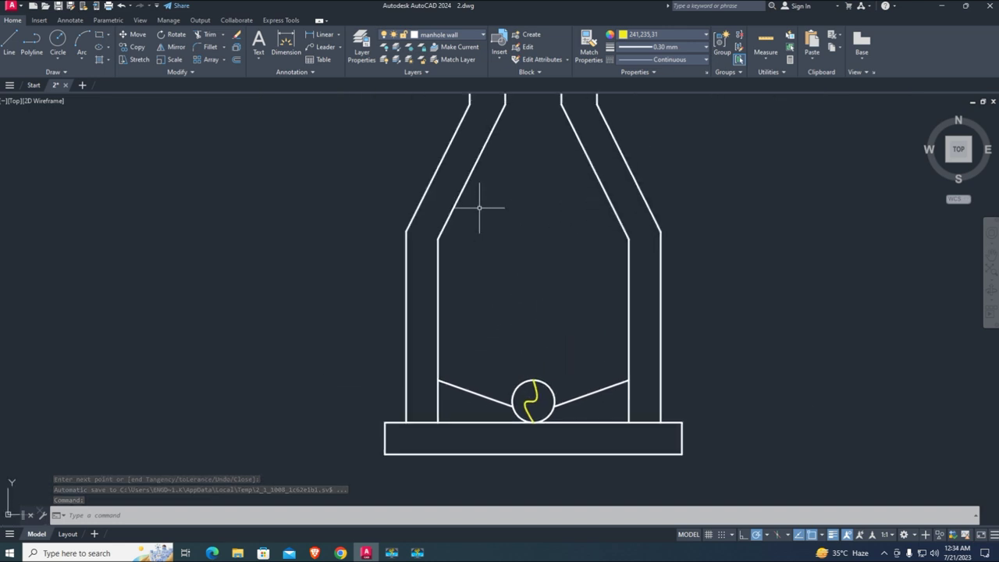
Step: Set the current colour to ByLayer and make layer 0 current
left_click(650, 38)
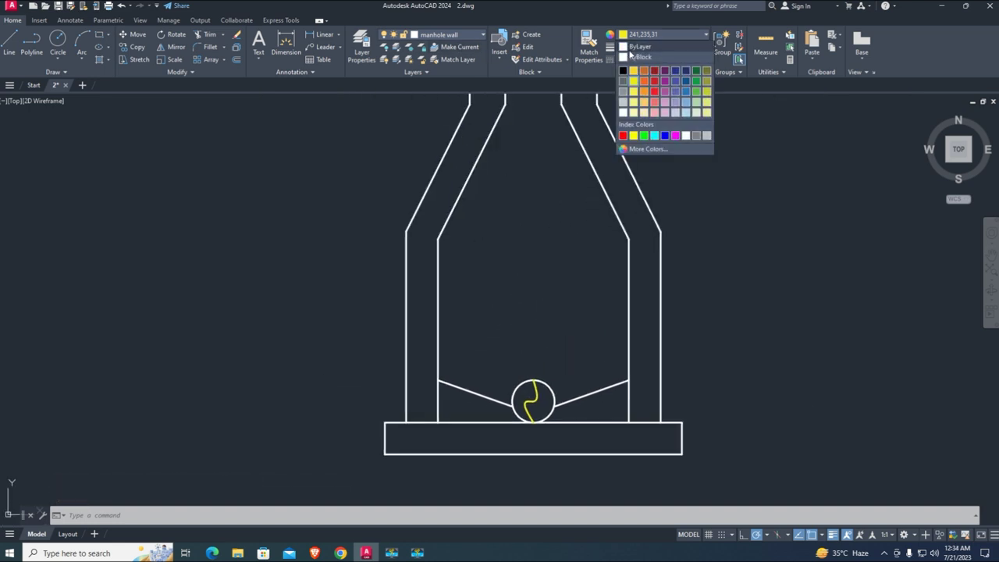
left_click(644, 45)
left_click(675, 47)
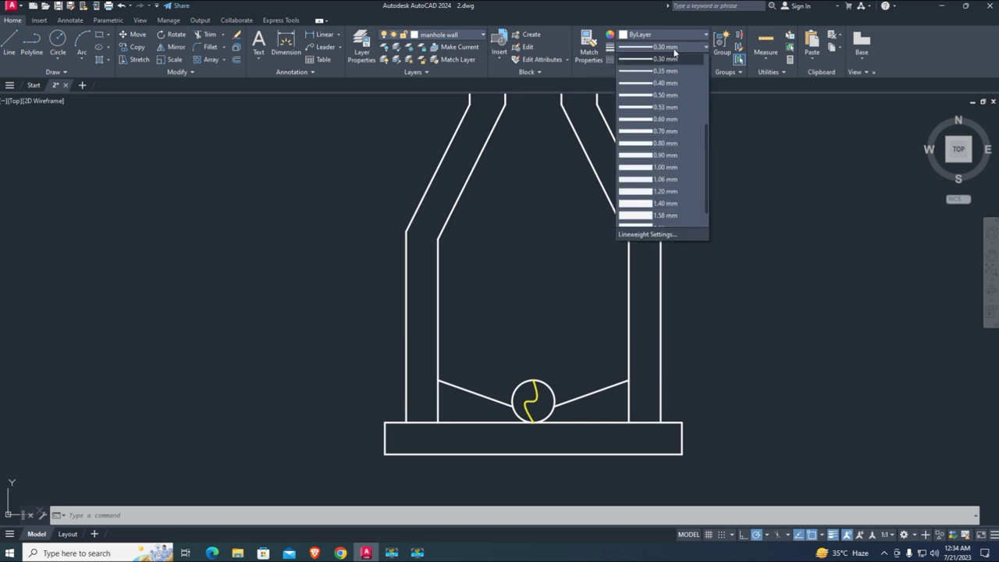
left_click(469, 39)
left_click(413, 47)
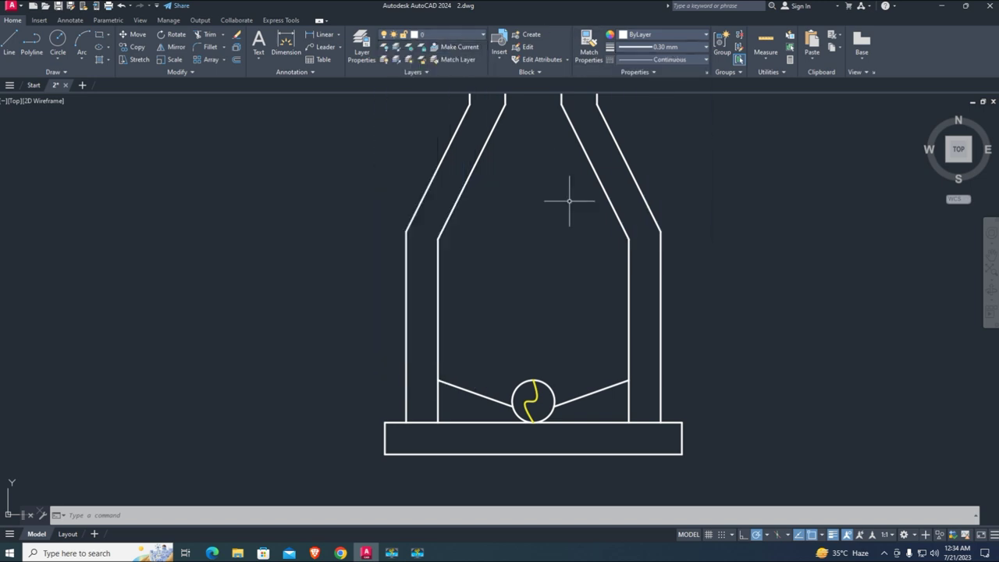
Step: Launch the HATCH command for the concrete fill
type("gh")
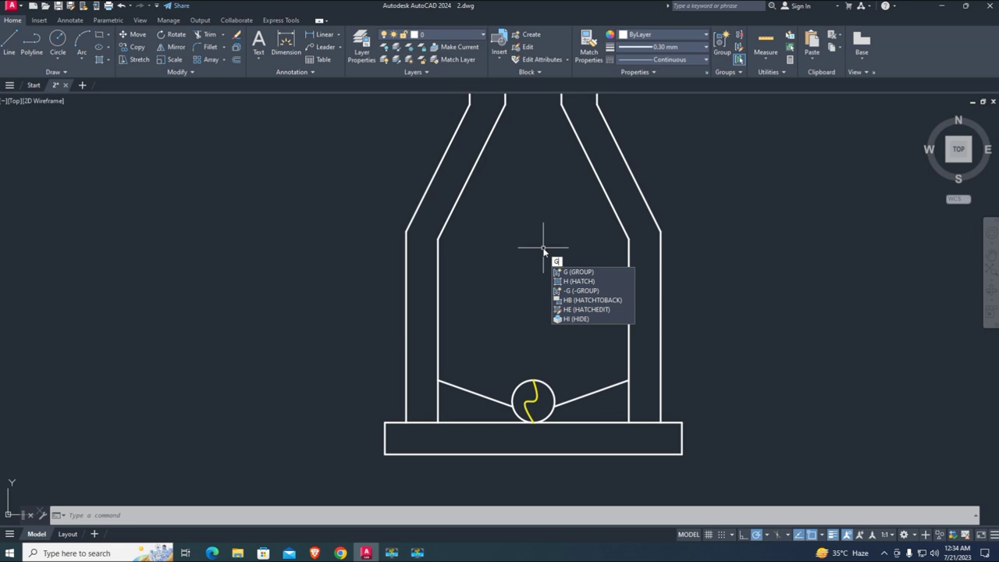
key("BackSpace")
key("BackSpace")
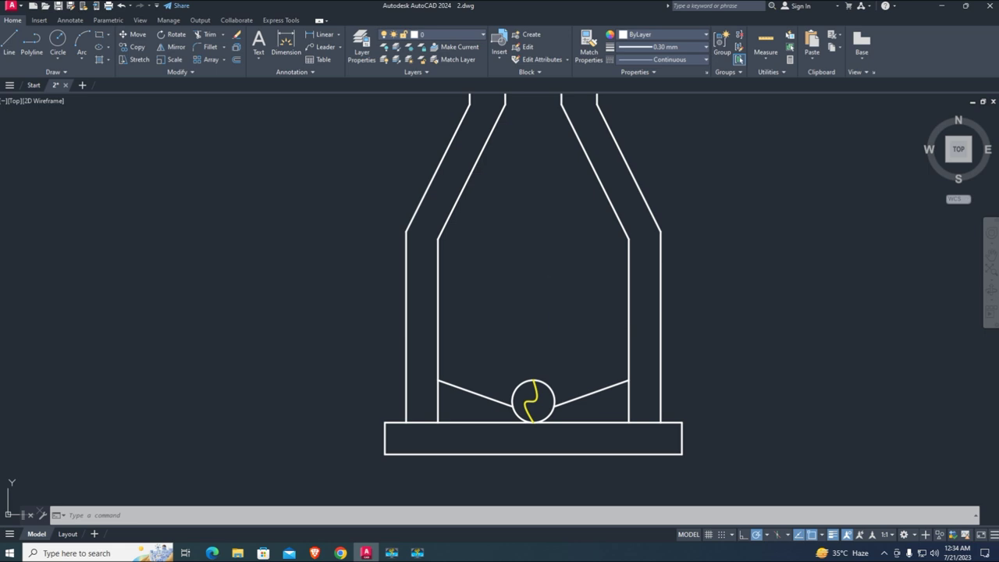
type("h")
key("Return")
Step: Hatch the base slab, both benching wedges, and the left, right and upper walls with AR-CONC
scroll(479, 462, "up", 2)
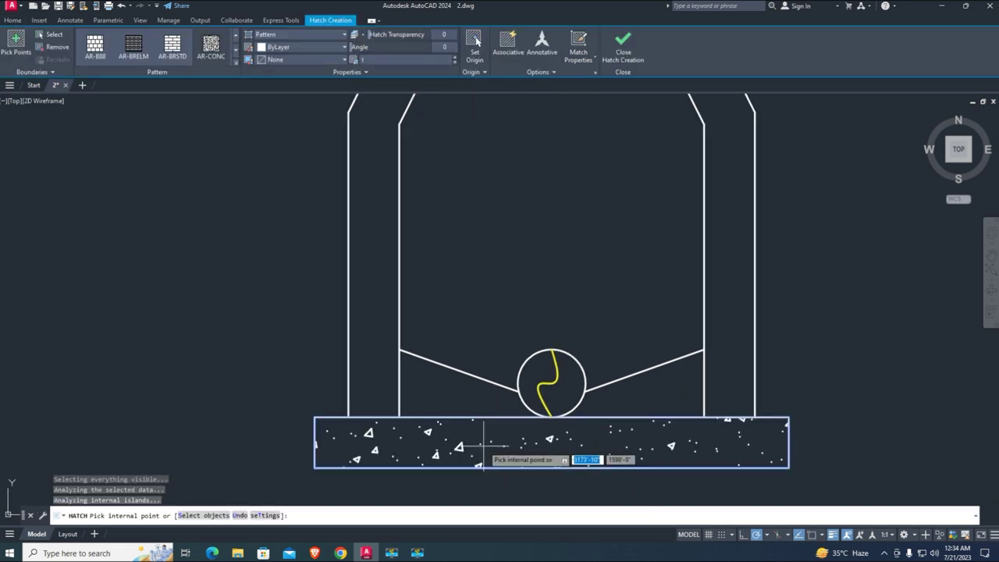
left_click(484, 445)
left_click(484, 397)
left_click(664, 392)
left_click(726, 304)
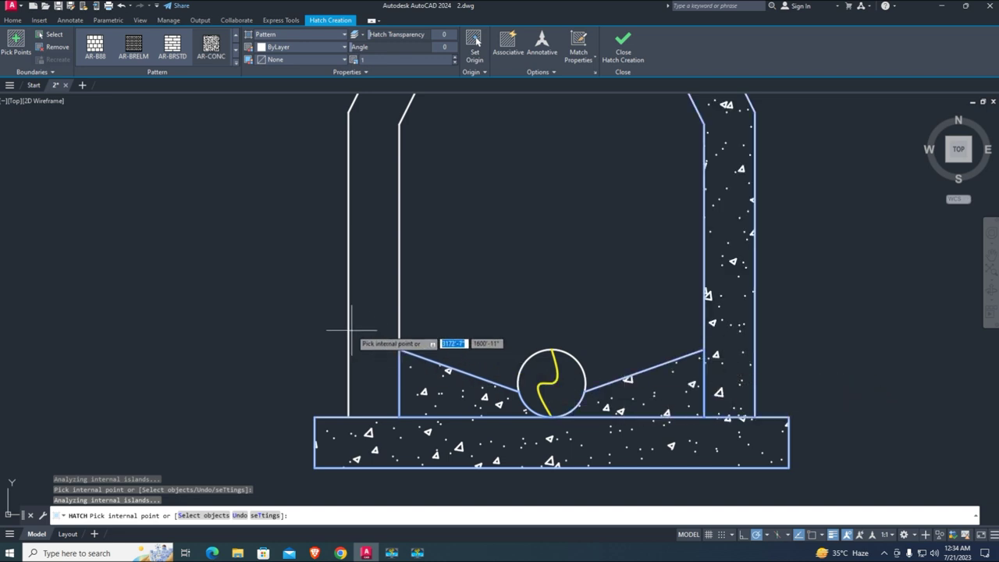
left_click(351, 329)
scroll(445, 234, "down", 3)
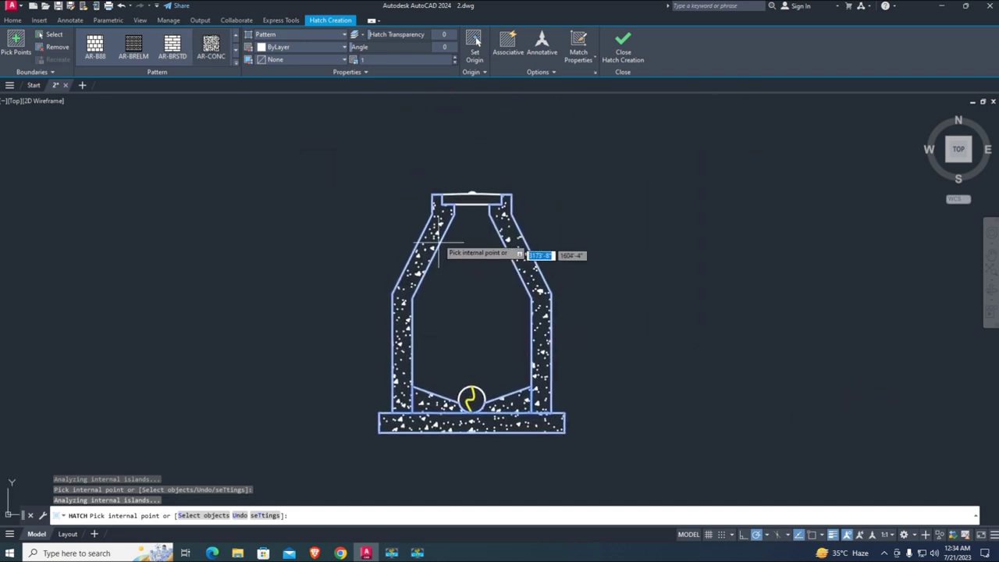
scroll(439, 252, "up", 4)
scroll(502, 246, "down", 2)
scroll(476, 339, "up", 2)
key("Escape")
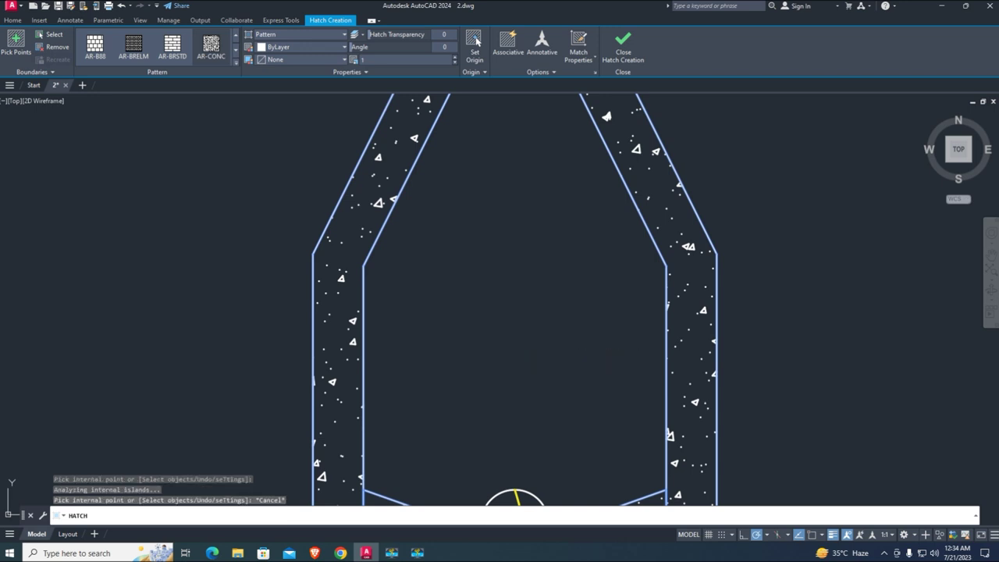
scroll(487, 345, "down", 3)
scroll(511, 313, "up", 1)
scroll(528, 336, "down", 3)
scroll(544, 330, "up", 2)
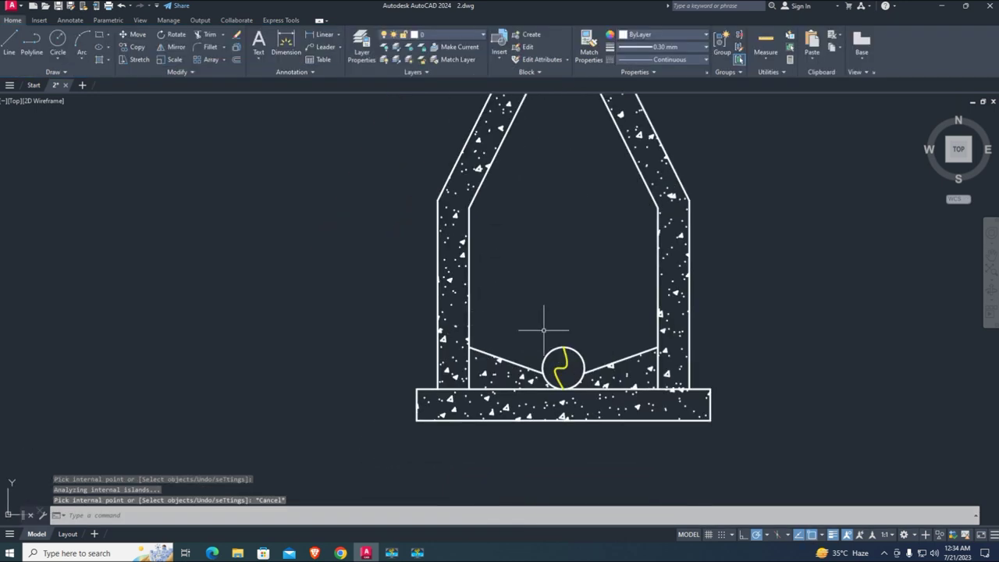
middle_click_drag(544, 330, 401, 347)
Step: Dimension the 4'-8" base width below the section and the 3' left wall height
left_click(324, 35)
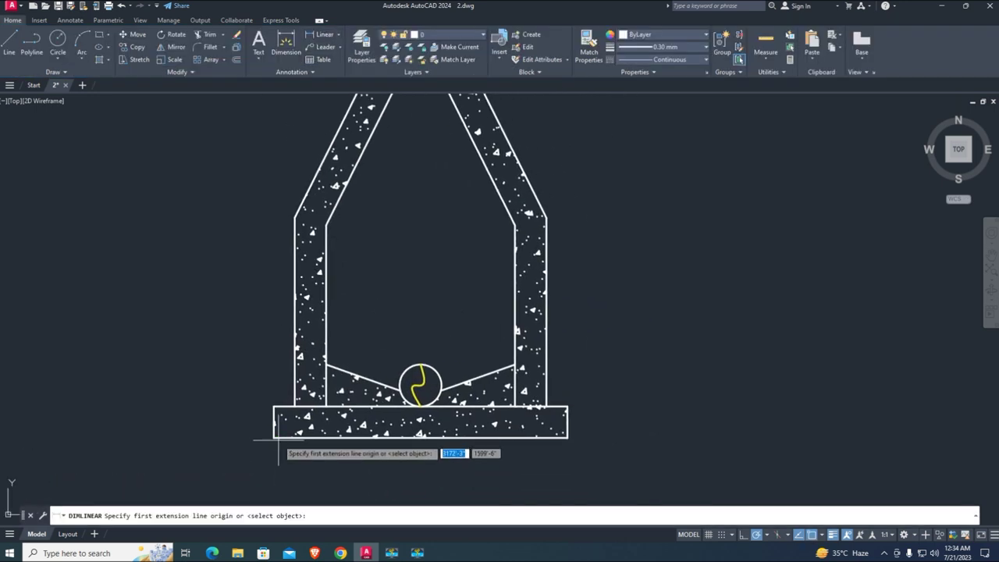
left_click(278, 438)
left_click(568, 438)
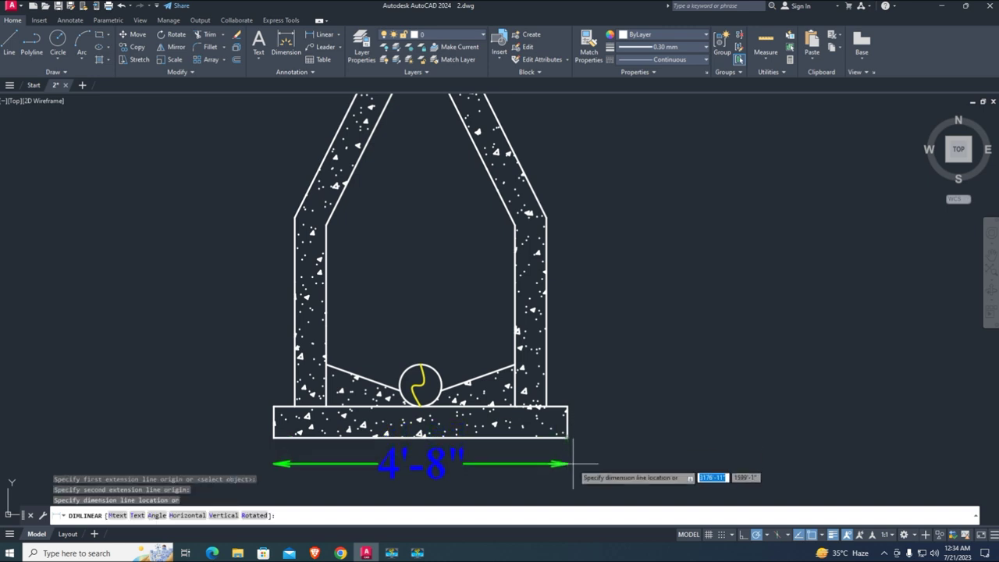
left_click(573, 464)
left_click(324, 35)
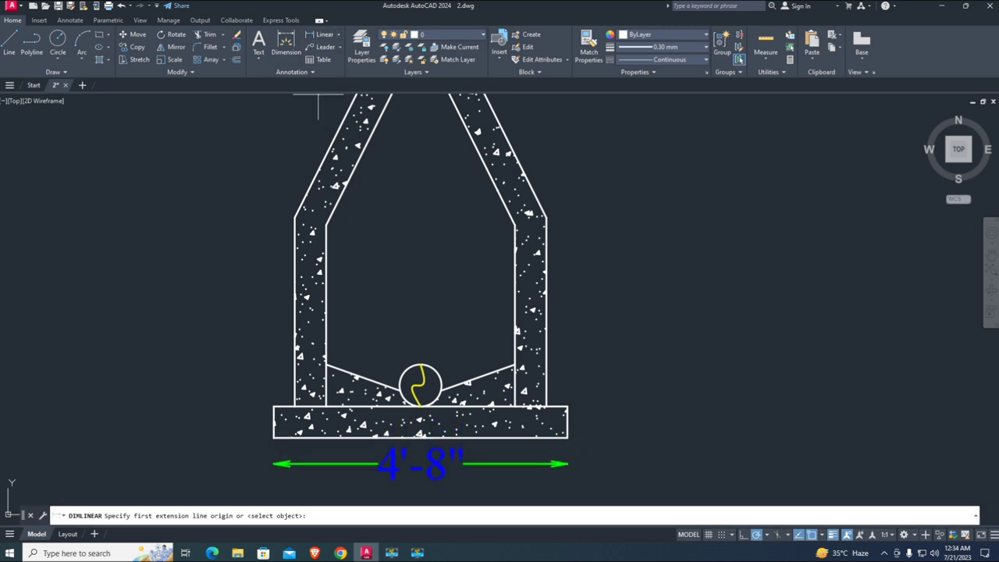
left_click(294, 406)
left_click(294, 219)
left_click(260, 221)
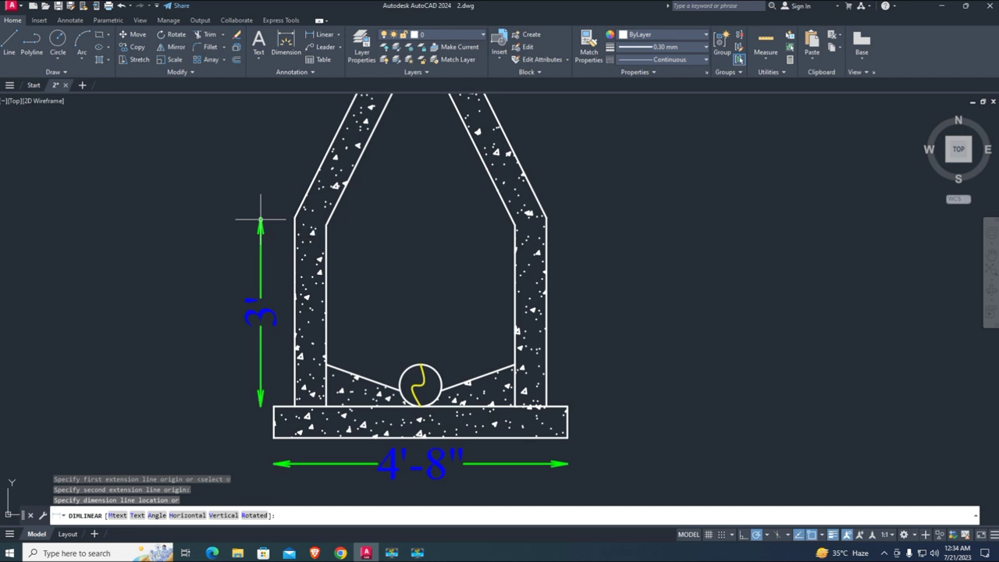
Step: Add the 2'-6" linear dimension along the right wall
left_click(324, 34)
middle_click_drag(445, 172, 466, 280)
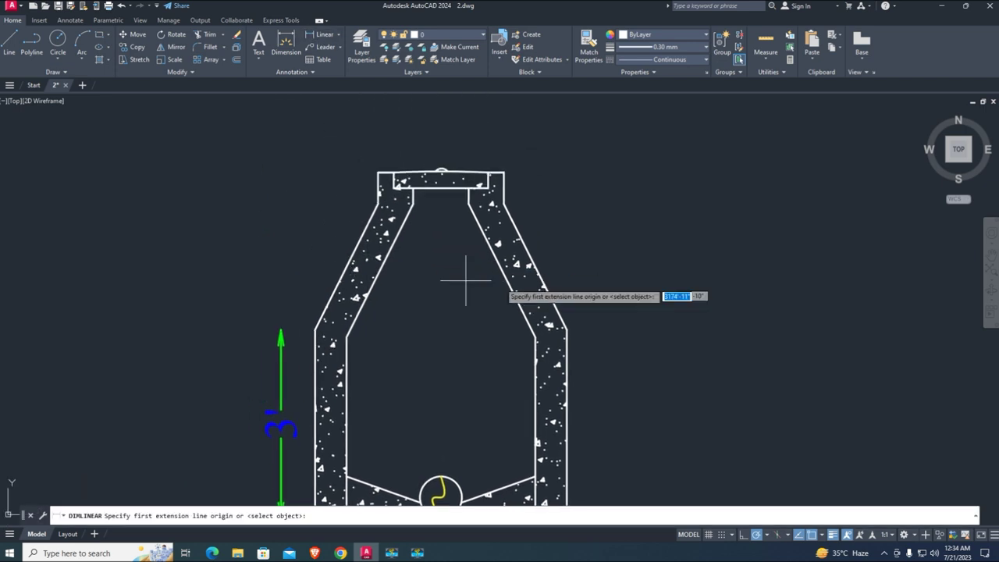
left_click(504, 173)
left_click(566, 328)
left_click(614, 298)
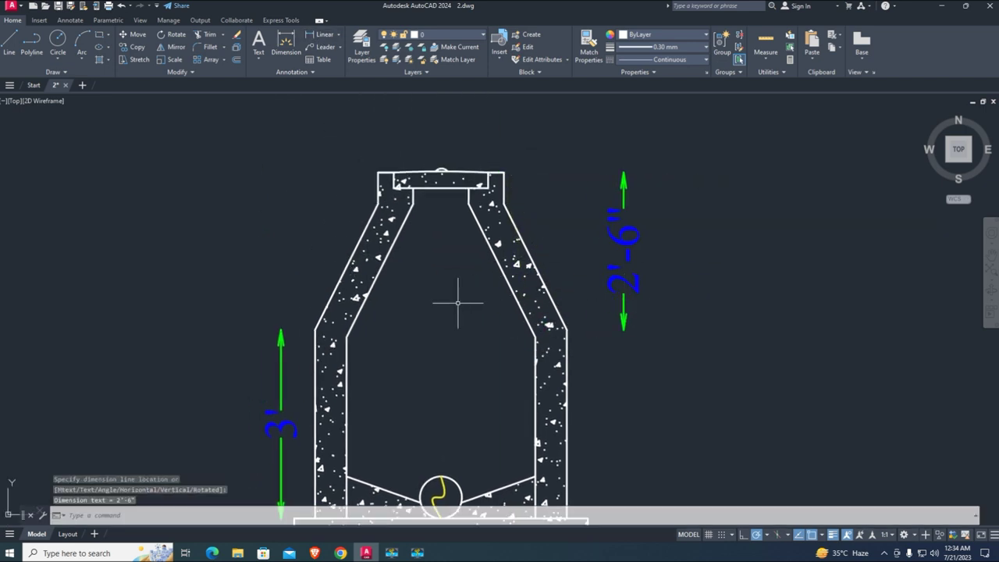
mouse_move(460, 302)
middle_mouse_down()
mouse_move(471, 238)
mouse_move(462, 261)
middle_mouse_up()
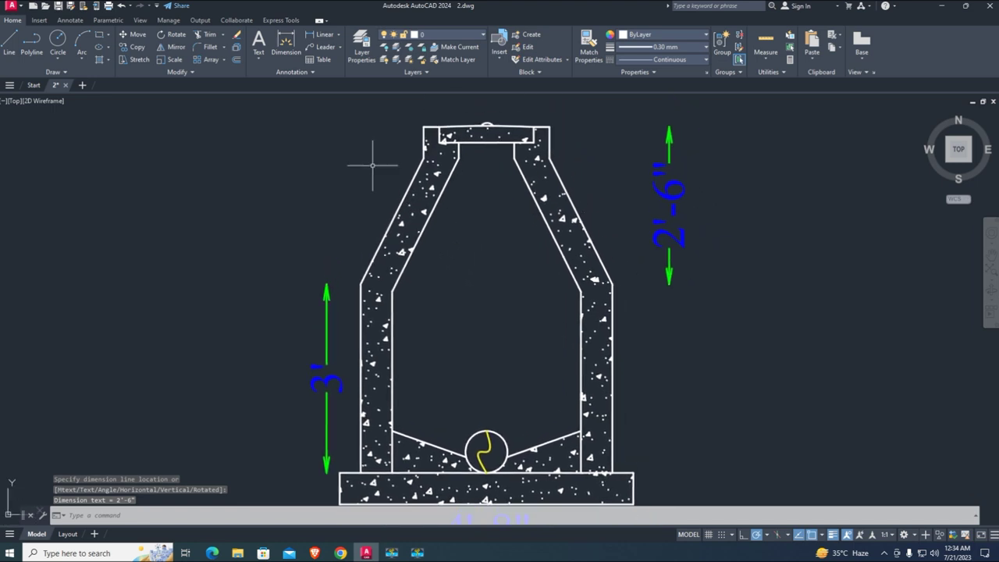
Step: Dimension the top width of the manhole above the top slab
left_click(324, 34)
left_click(423, 127)
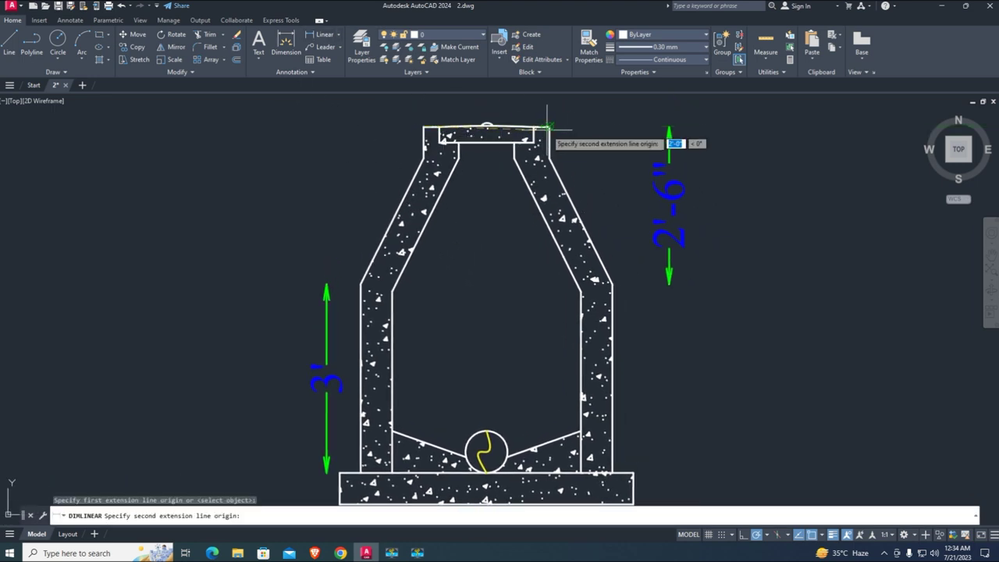
left_click(549, 126)
left_click(547, 101)
scroll(525, 152, "down", 2)
scroll(500, 208, "up", 2)
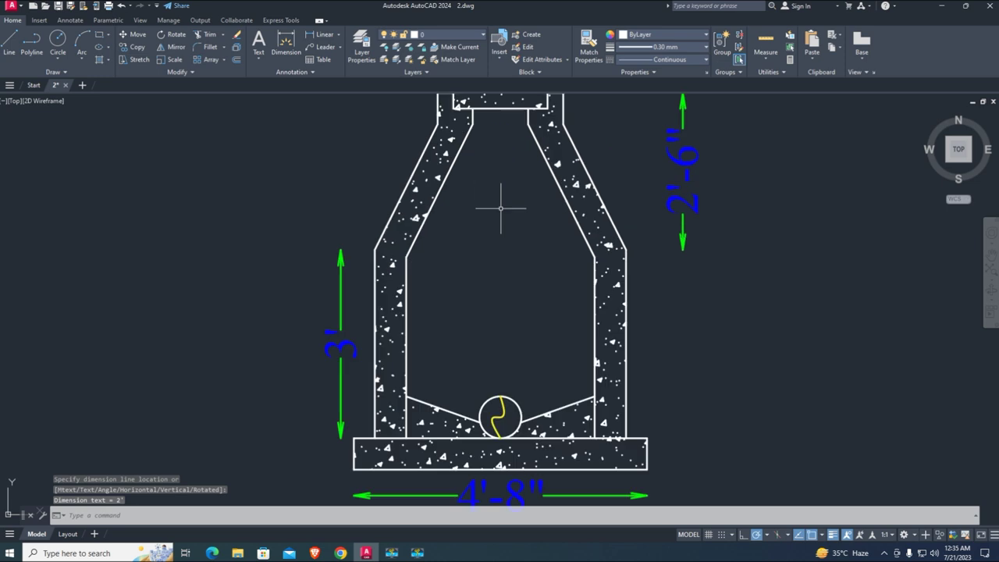
middle_click_drag(489, 219, 481, 151)
Step: Dimension the 6" thickness of the right wall
key("Return")
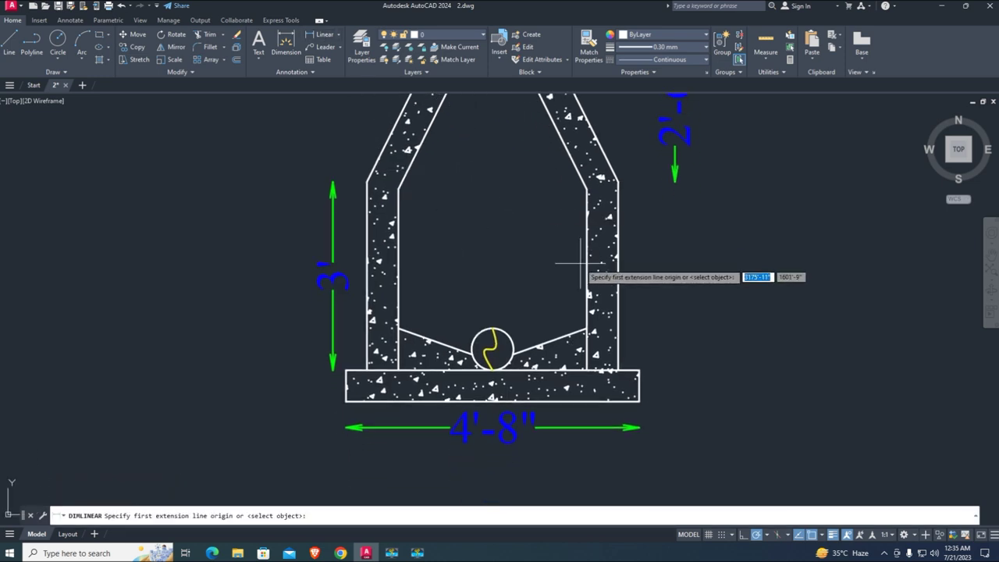
left_click(614, 264)
left_click(587, 264)
left_click(670, 264)
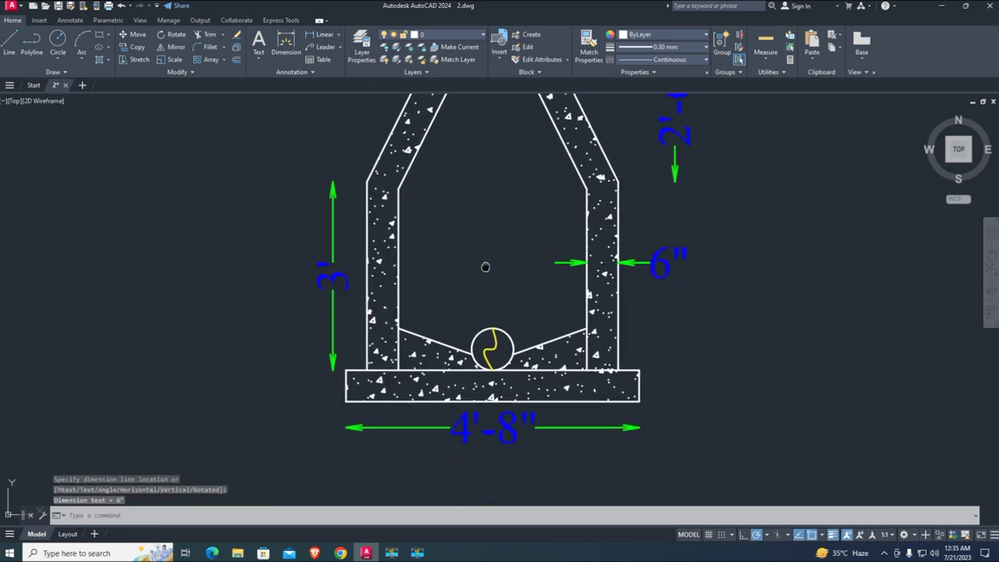
middle_click_drag(485, 267, 517, 271)
Step: Add the 4" dimension at the right base edge and 6" base slab thickness
left_click(329, 40)
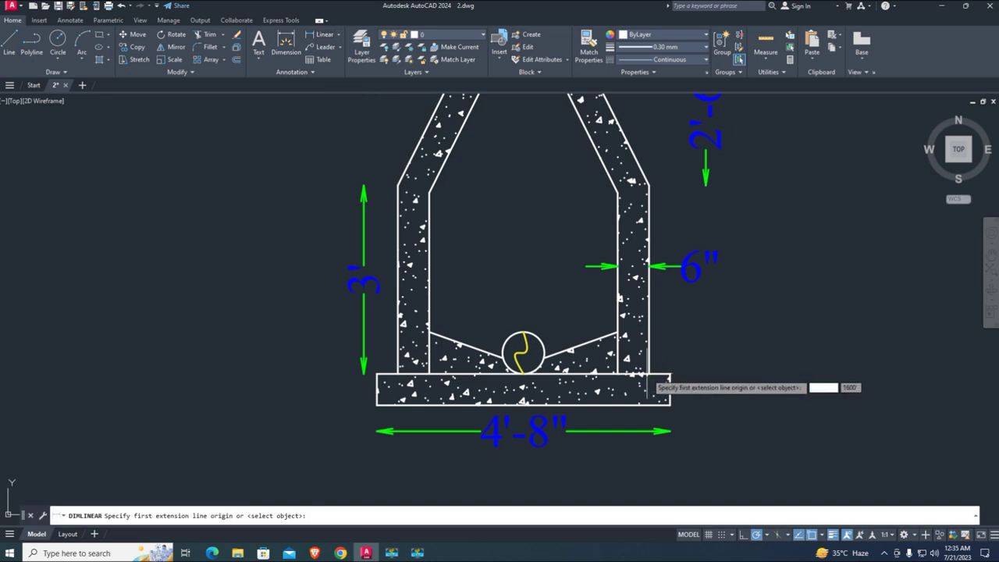
left_click(648, 373)
left_click(670, 375)
left_click(674, 359)
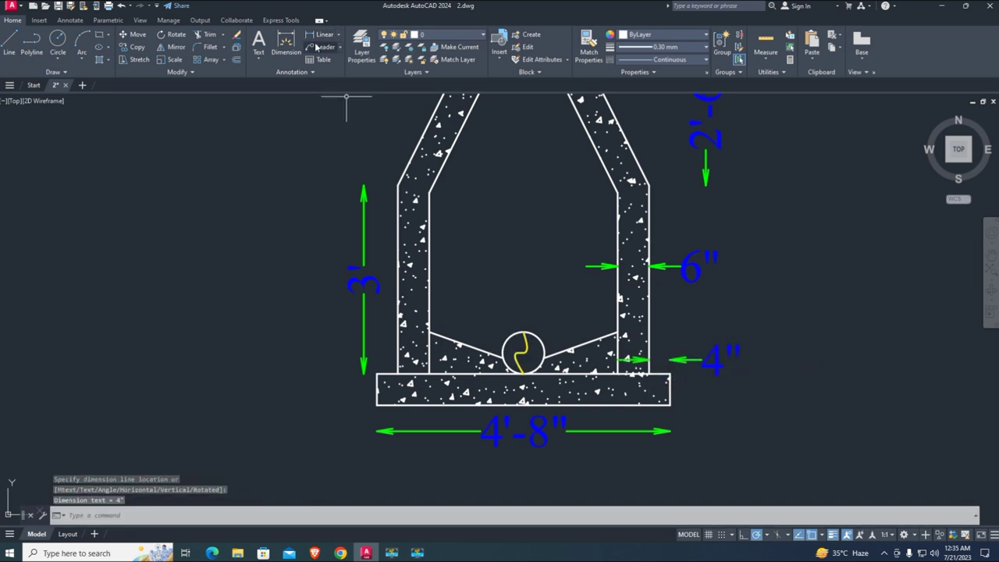
left_click(323, 35)
left_click(377, 374)
left_click(377, 404)
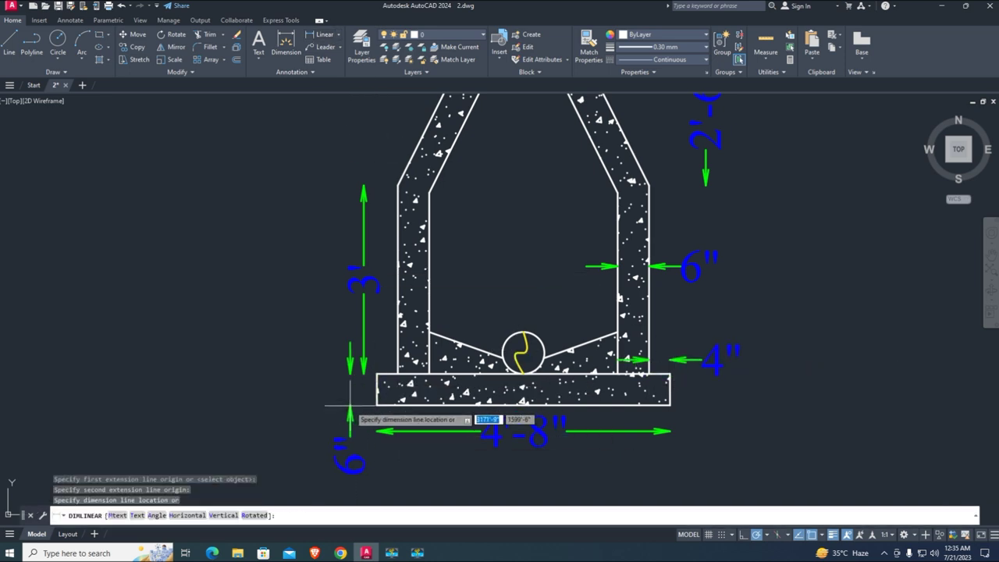
left_click(350, 406)
middle_click_drag(516, 239, 515, 288)
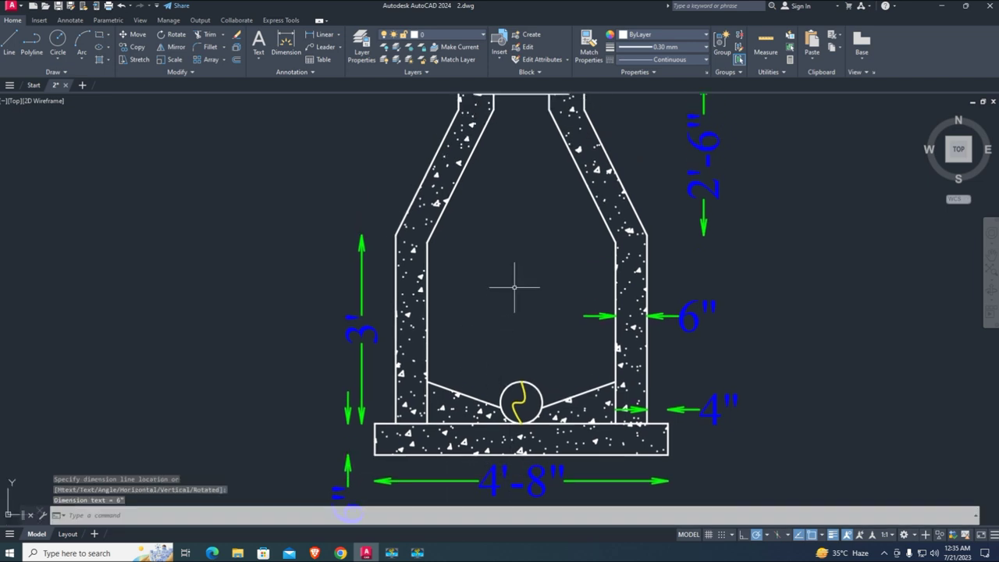
Step: Draw a LEADER to the pipe circle with the note 'HDP pipe 8 inch dia'
type("LEA")
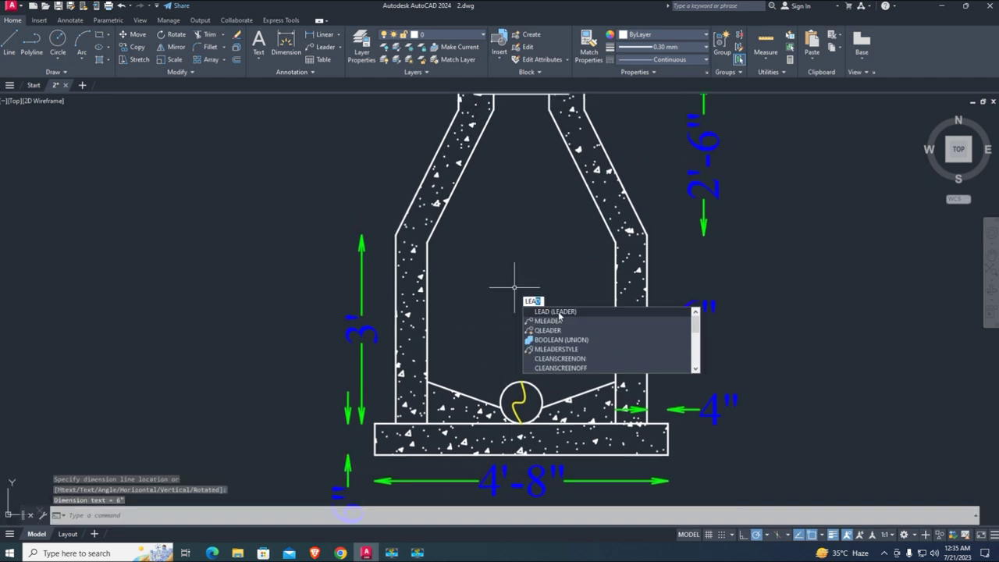
left_click(559, 315)
left_click(522, 378)
left_click(534, 321)
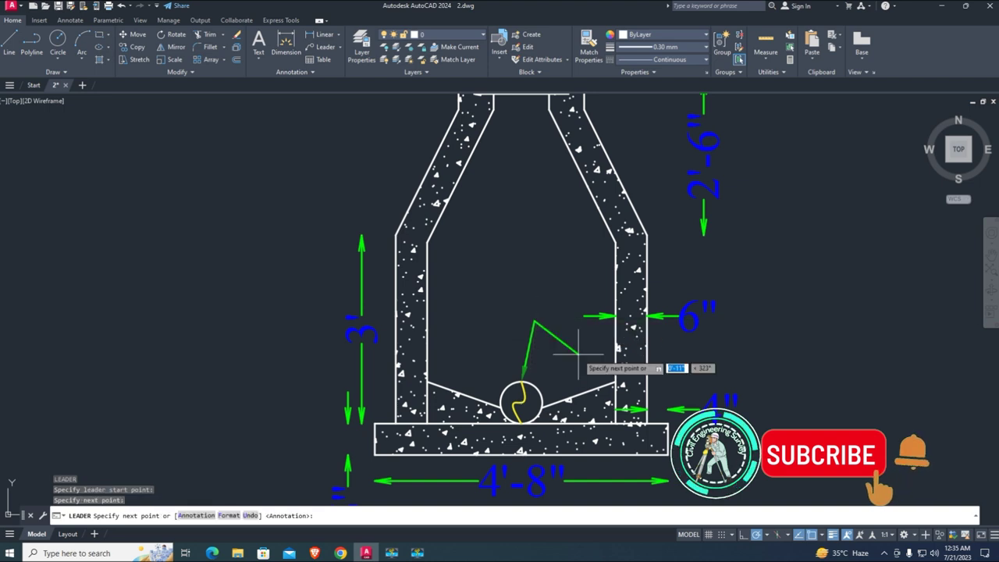
left_click(516, 320)
key("Return")
type("HDP pipe 8 inch dia")
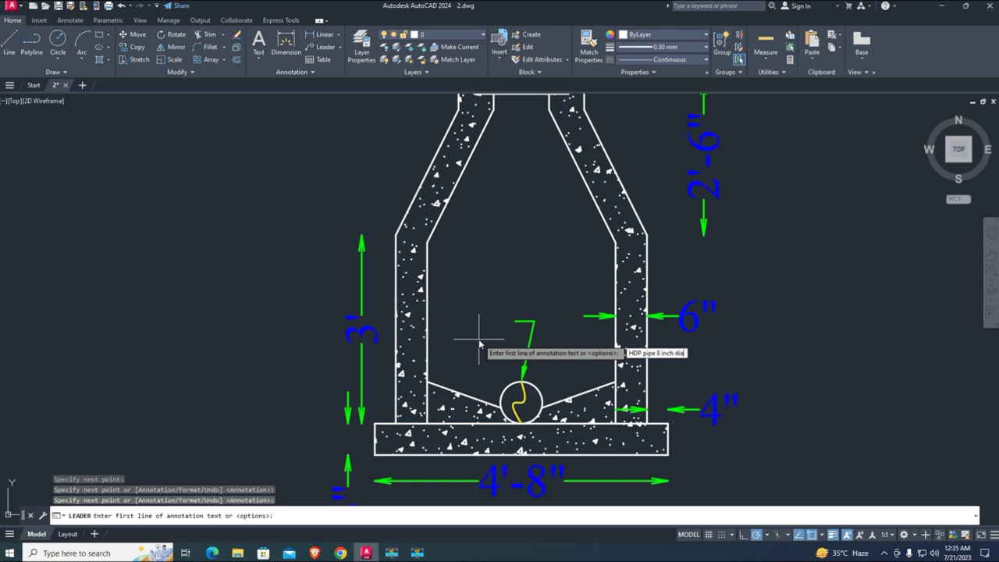
key("Return")
key("Return")
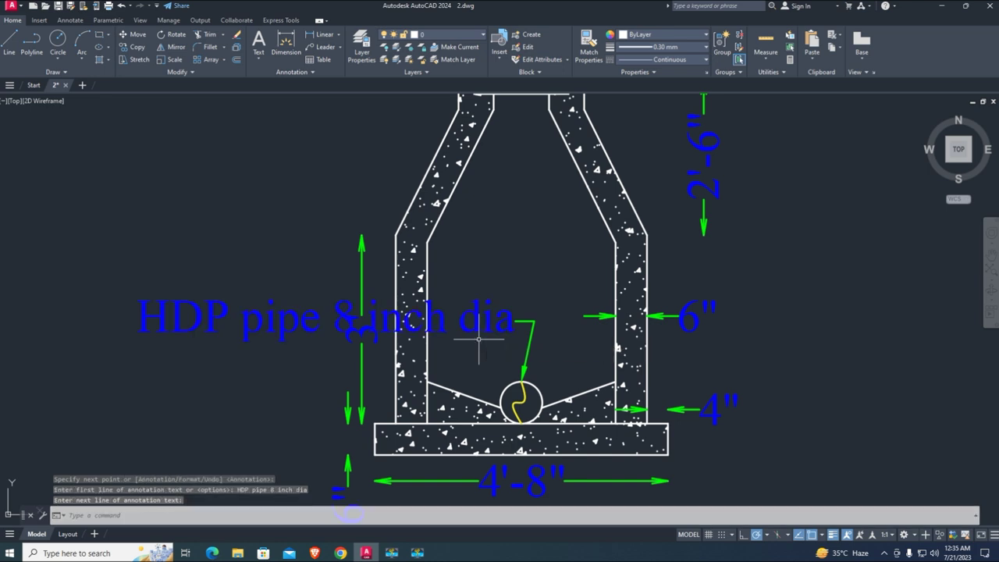
Step: Reduce the pipe note's text height to 1
double_click(298, 318)
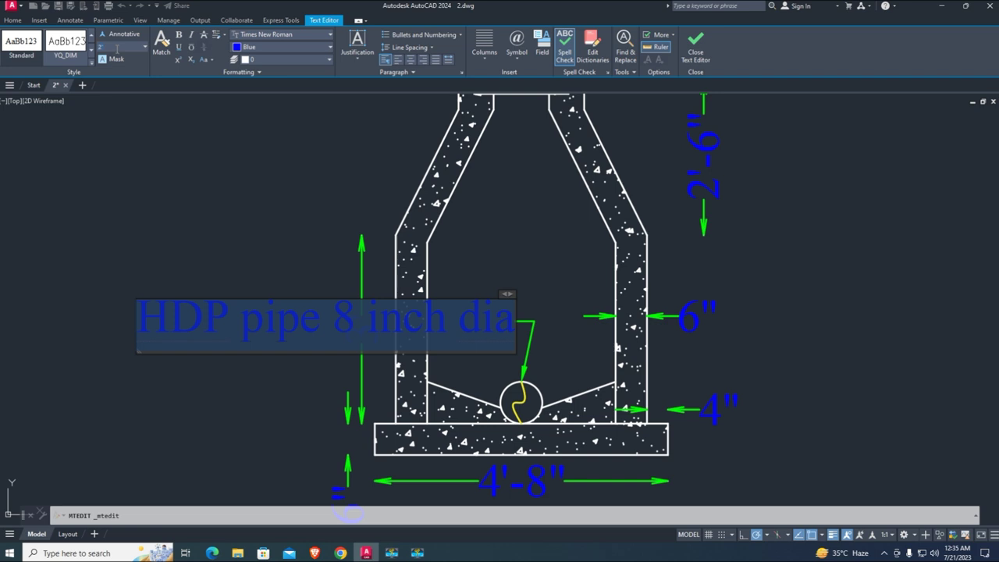
key("Return")
type("1")
key("Return")
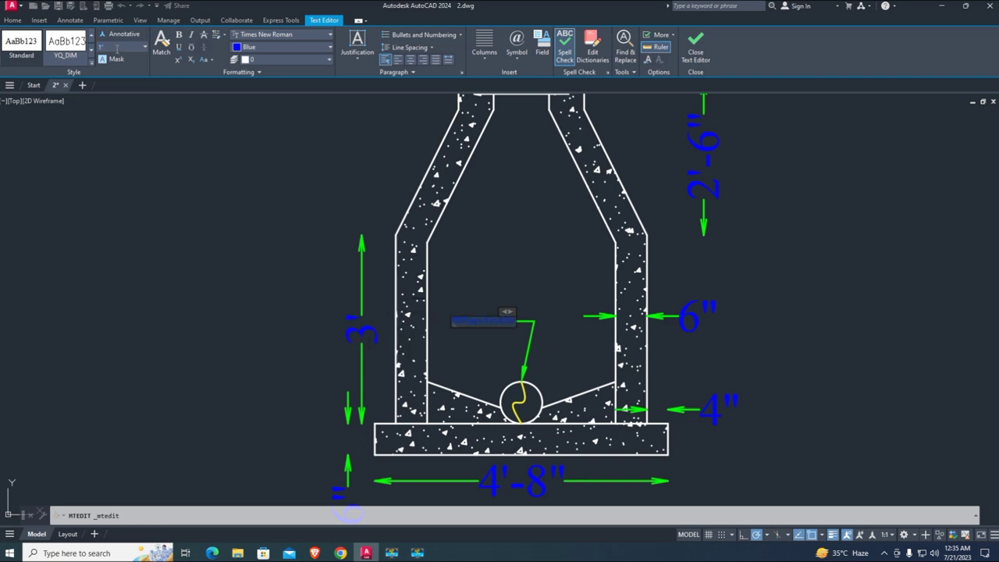
left_click(547, 239)
scroll(494, 339, "up", 3)
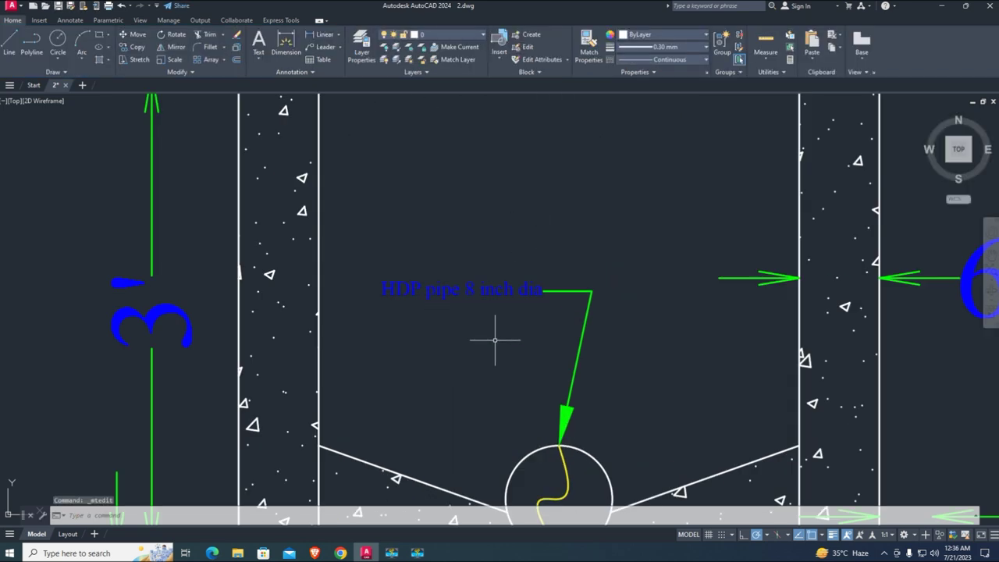
Step: Match the note's properties to the wall line so it shows as white text
type("ma")
key("Return")
left_click(319, 305)
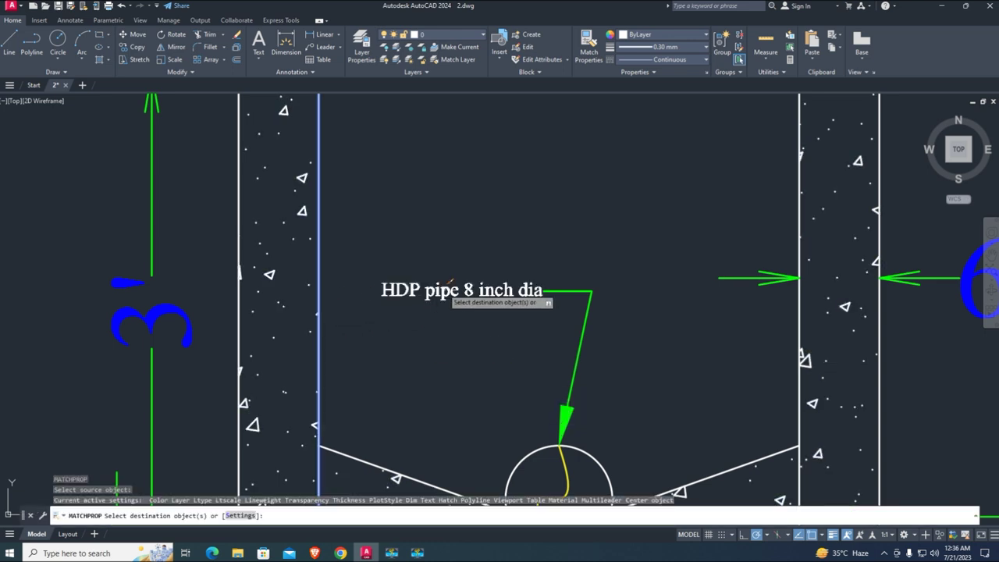
left_click(468, 289)
key("Escape")
scroll(578, 203, "down", 3)
scroll(461, 330, "down", 1)
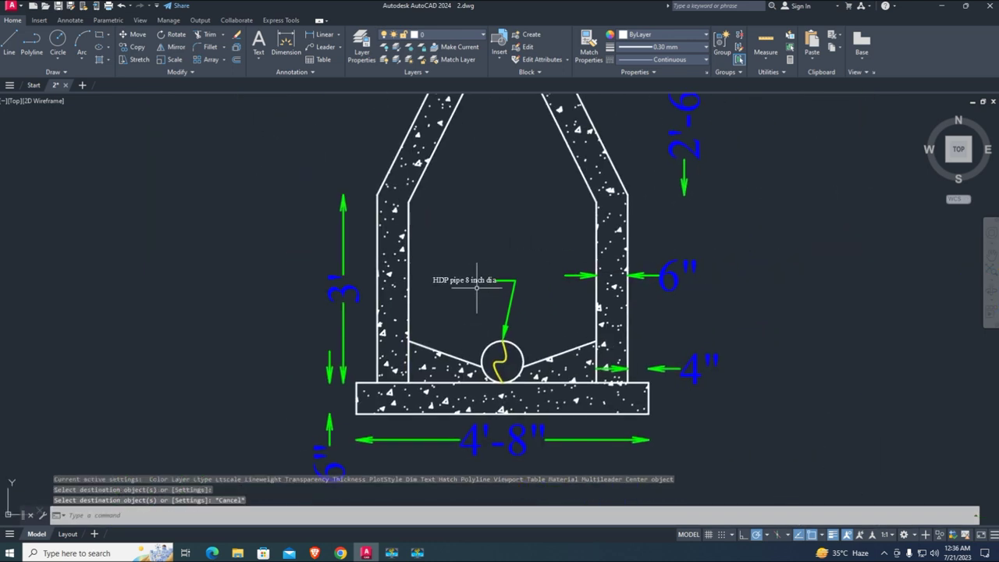
Step: Copy the pipe leader and note so the copy points at the benching slope
scroll(484, 234, "up", 2)
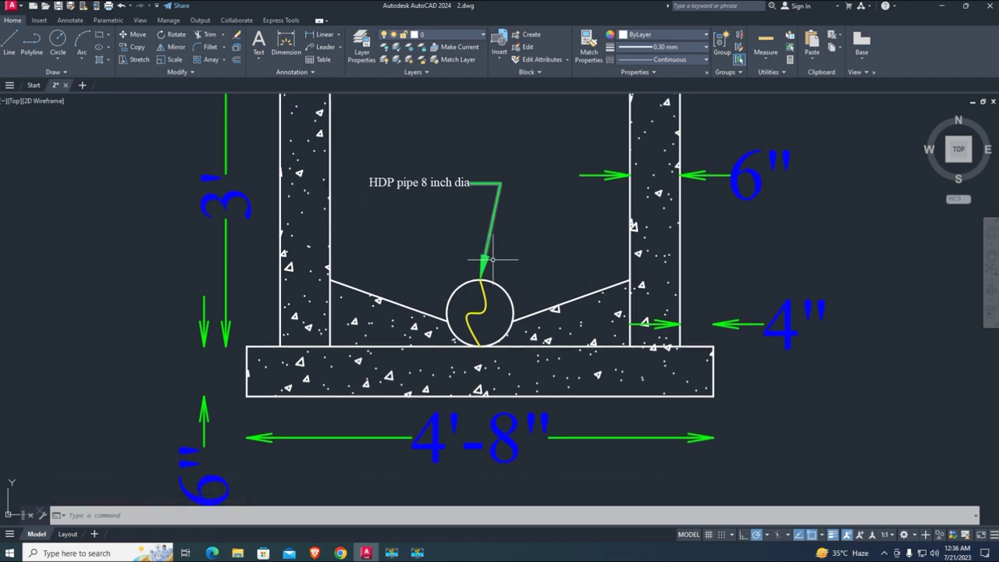
left_click(449, 227)
left_click(576, 263)
left_click(574, 264)
left_click(417, 133)
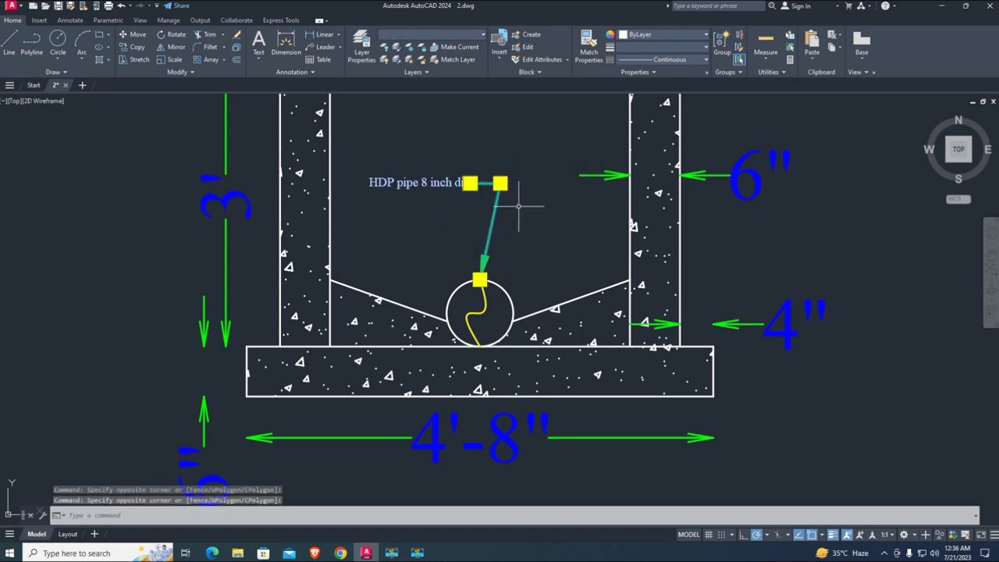
right_click(526, 226)
left_click(566, 297)
left_click(480, 276)
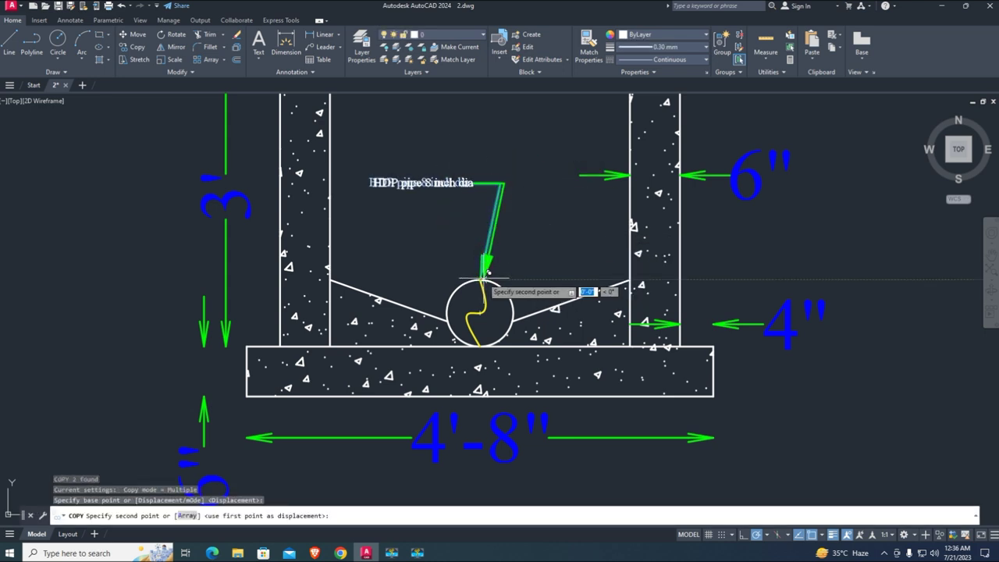
left_click(432, 312)
key("Return")
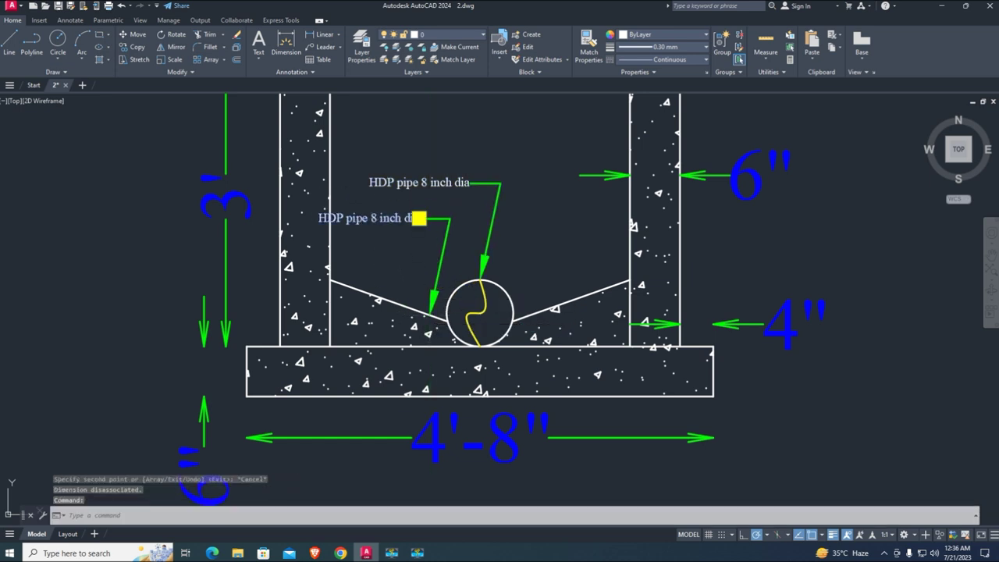
Step: Change the copied note's text to 'Benching'
double_click(371, 219)
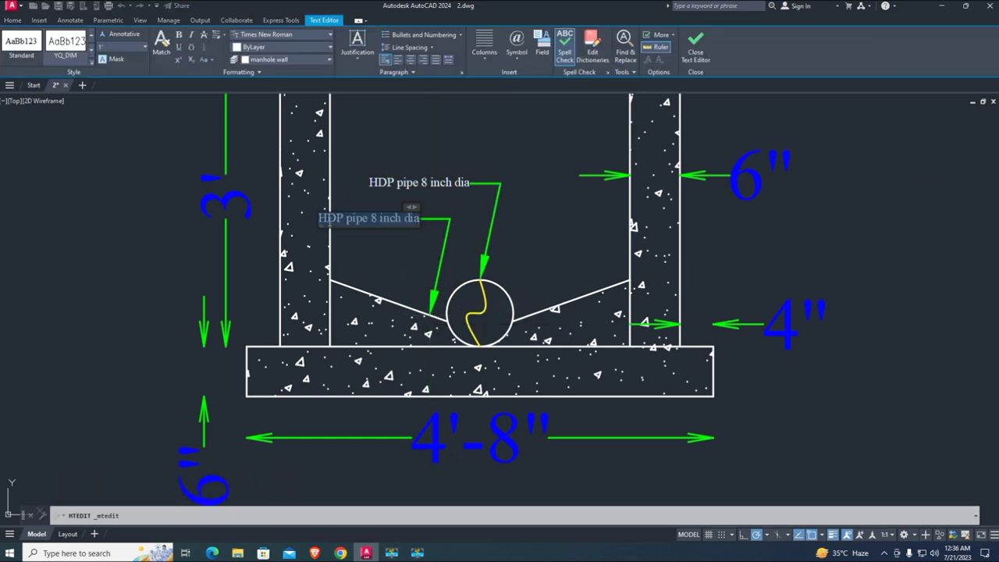
type("Benching")
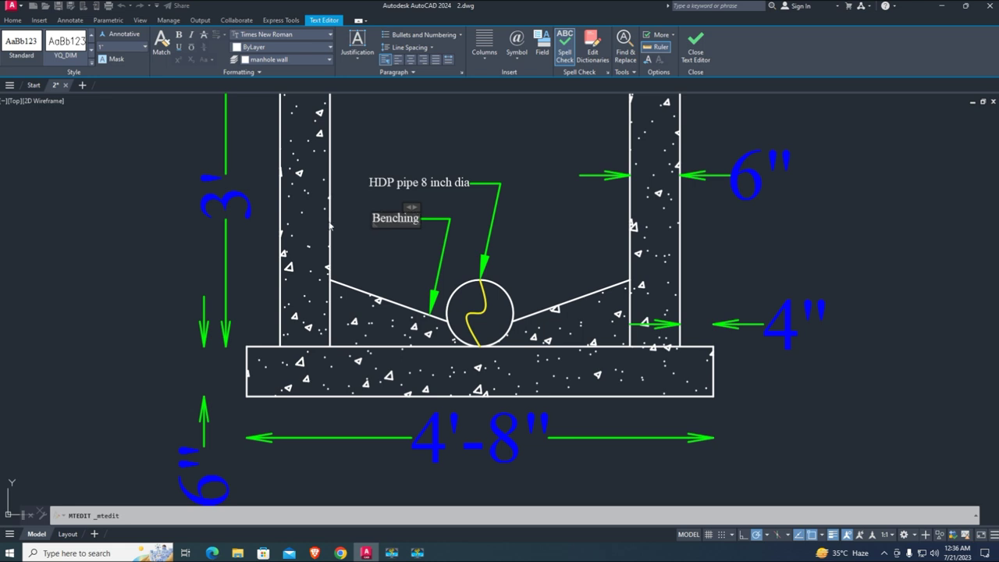
left_click(578, 248)
middle_click_drag(542, 261, 516, 209)
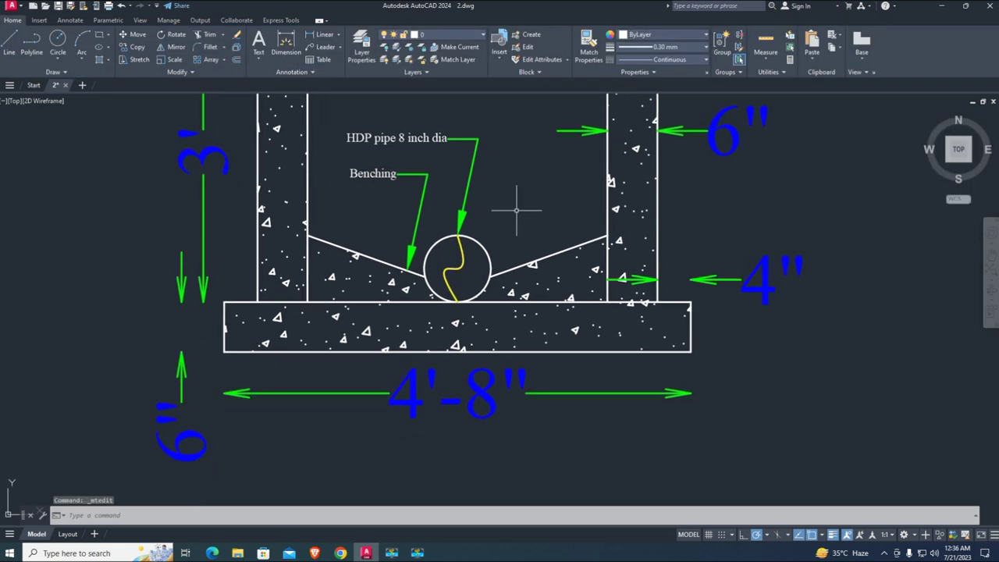
mouse_move(431, 198)
middle_mouse_down()
mouse_move(485, 246)
mouse_move(472, 311)
middle_mouse_up()
Step: Copy the Benching leader to a spot near the top slab
left_click(457, 338)
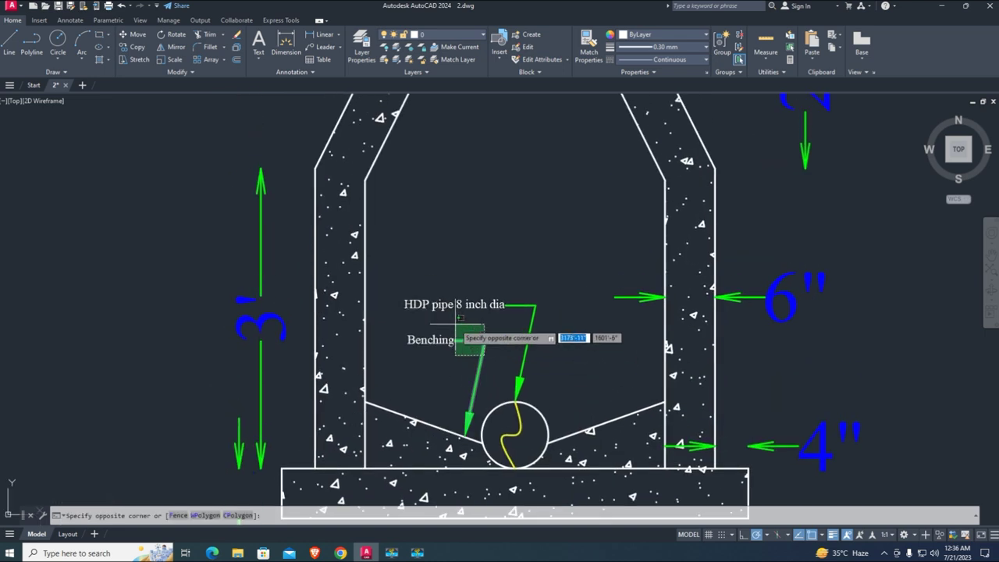
left_click(492, 341)
type("co")
key("Return")
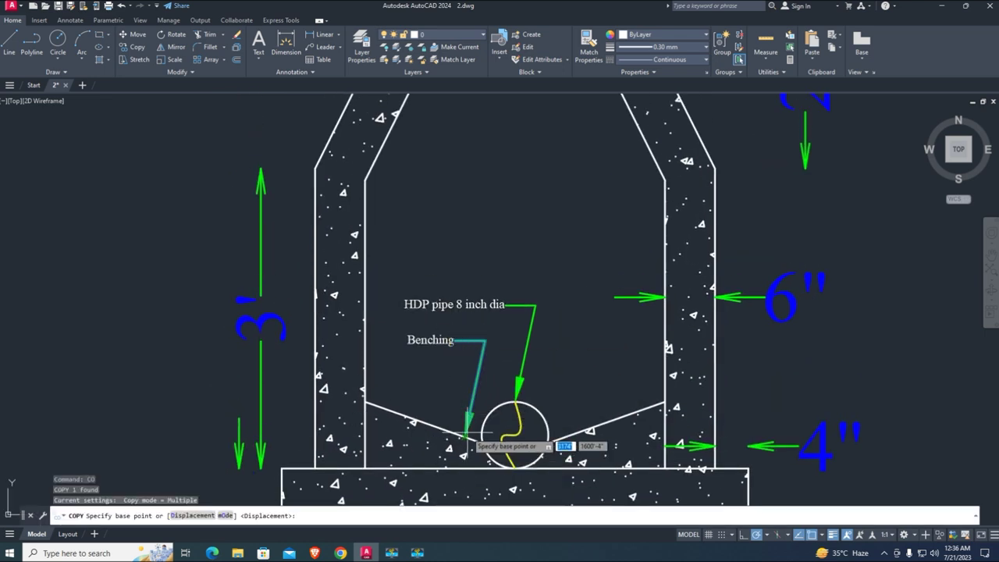
left_click(466, 435)
scroll(466, 435, "down", 5)
scroll(519, 257, "up", 4)
left_click(534, 241)
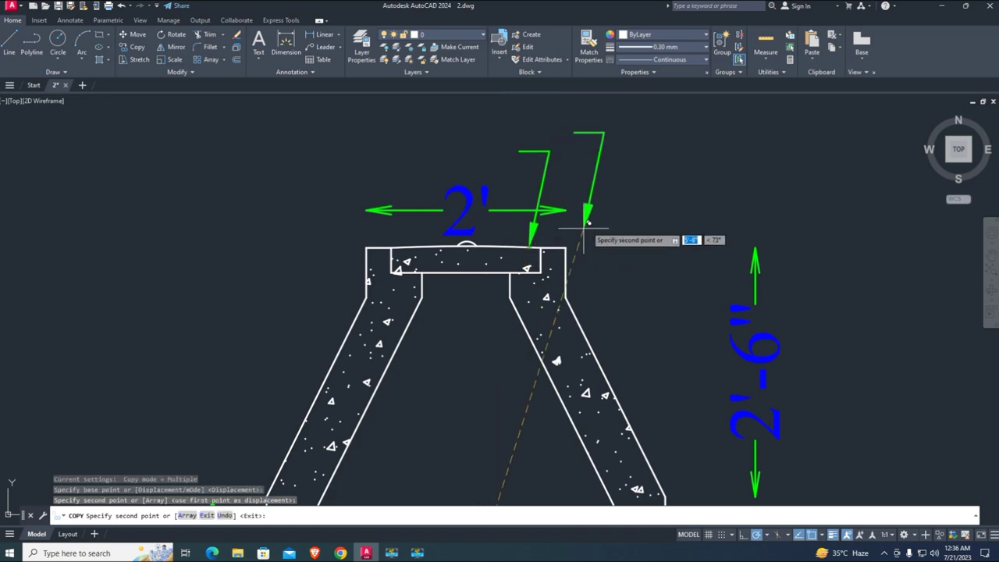
scroll(585, 220, "down", 2)
key("Escape")
Step: Delete the stray Benching leader copy near the top
left_click(574, 181)
left_click(540, 195)
key("Delete")
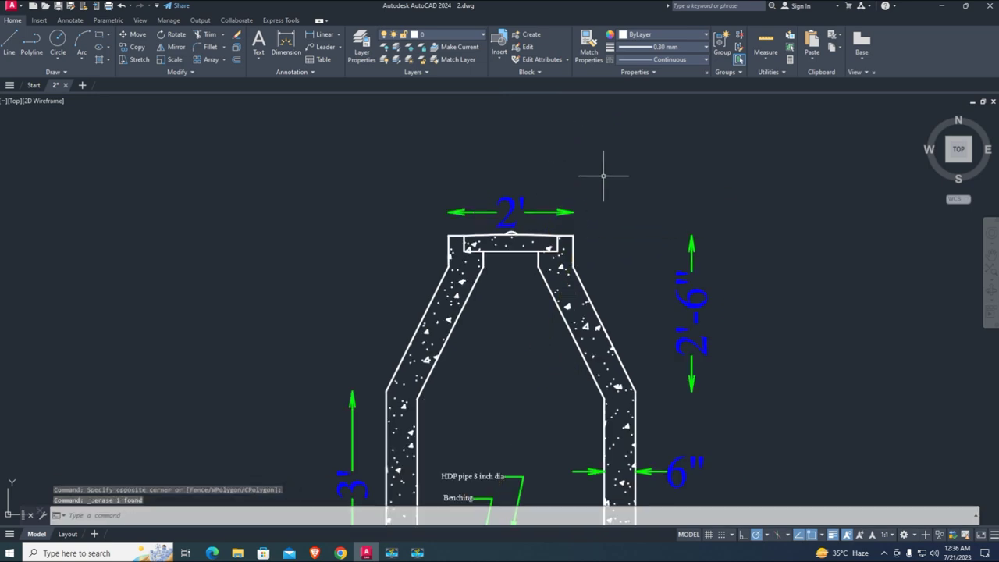
scroll(602, 171, "down", 3)
scroll(589, 180, "up", 7)
Step: Reselect the Benching leader and start another copy from its arrow tip
middle_click_drag(589, 180, 545, 231)
left_click(591, 235)
left_click(462, 183)
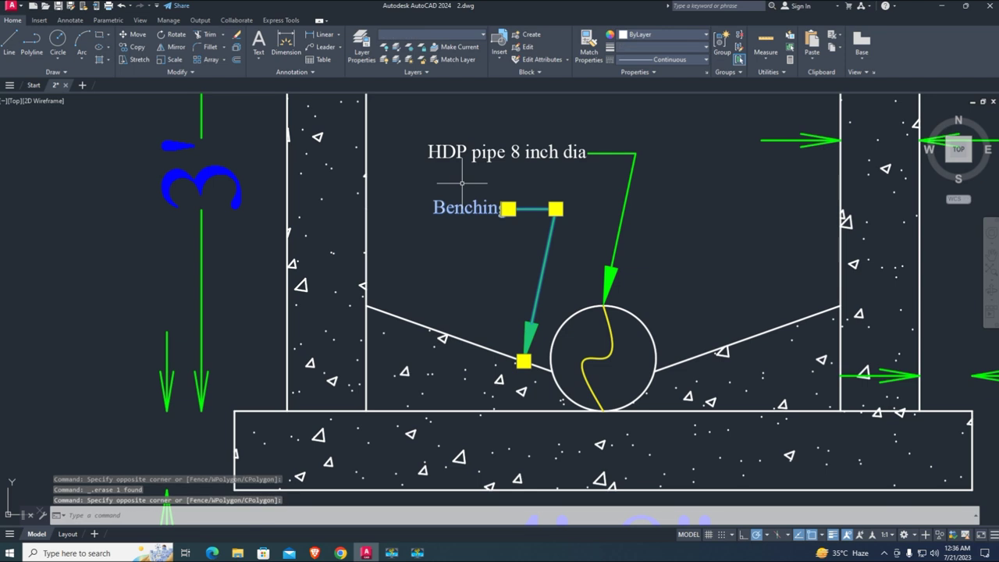
left_click(447, 204)
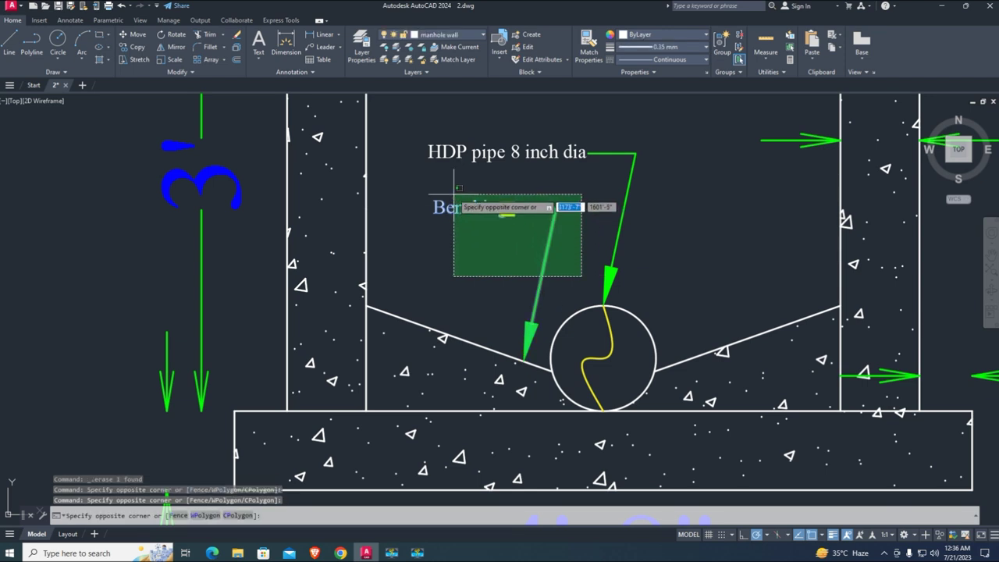
left_click(429, 205)
type("co")
key("Return")
left_click(501, 352)
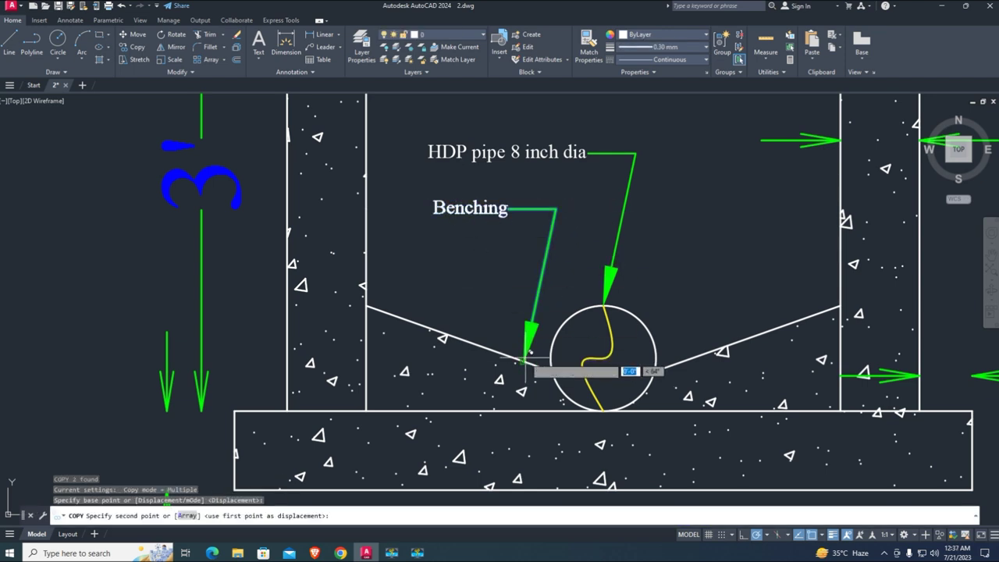